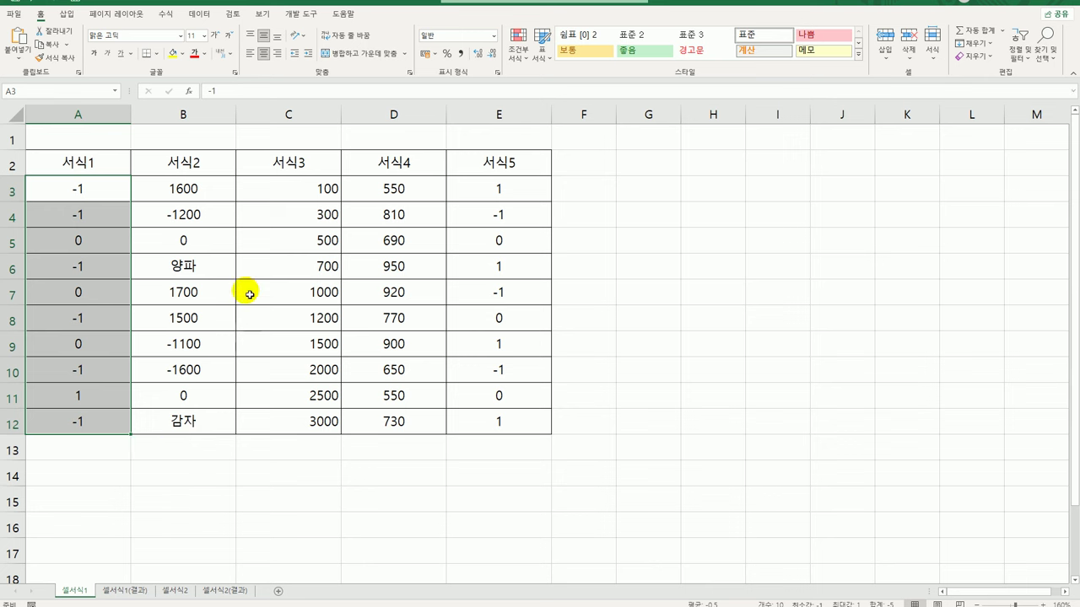
- Look through the number, currency, accounting and custom (사용자 지정) format categories for A3:A12, leaving the cells unchanged
{"action": "key", "text": "ctrl+1"}
{"action": "left_click_drag", "start_coordinate": [217, 278], "coordinate": [344, 148]}
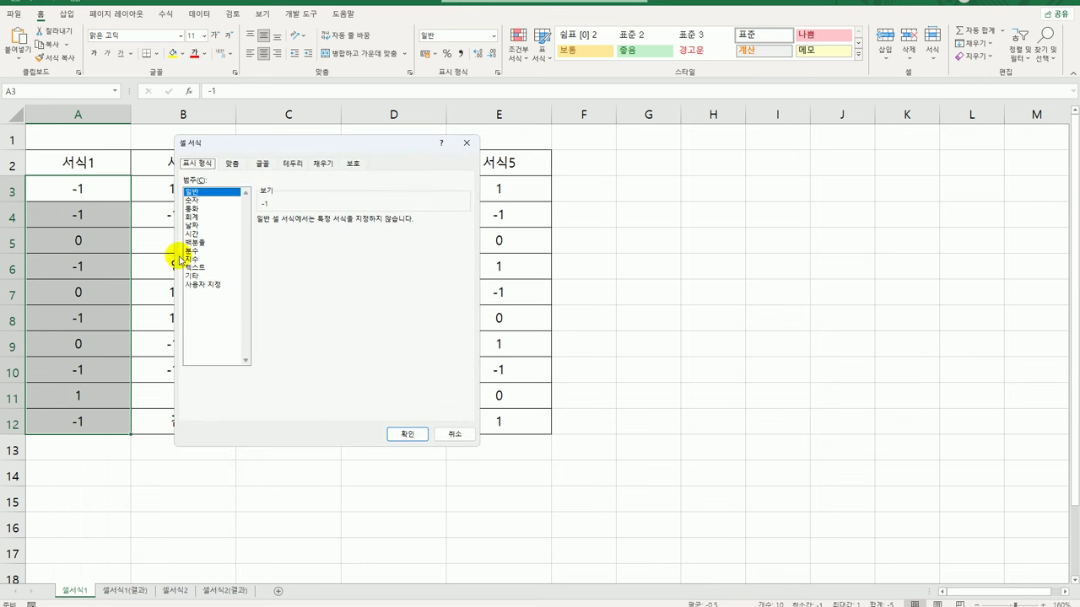
{"action": "left_click", "coordinate": [210, 201]}
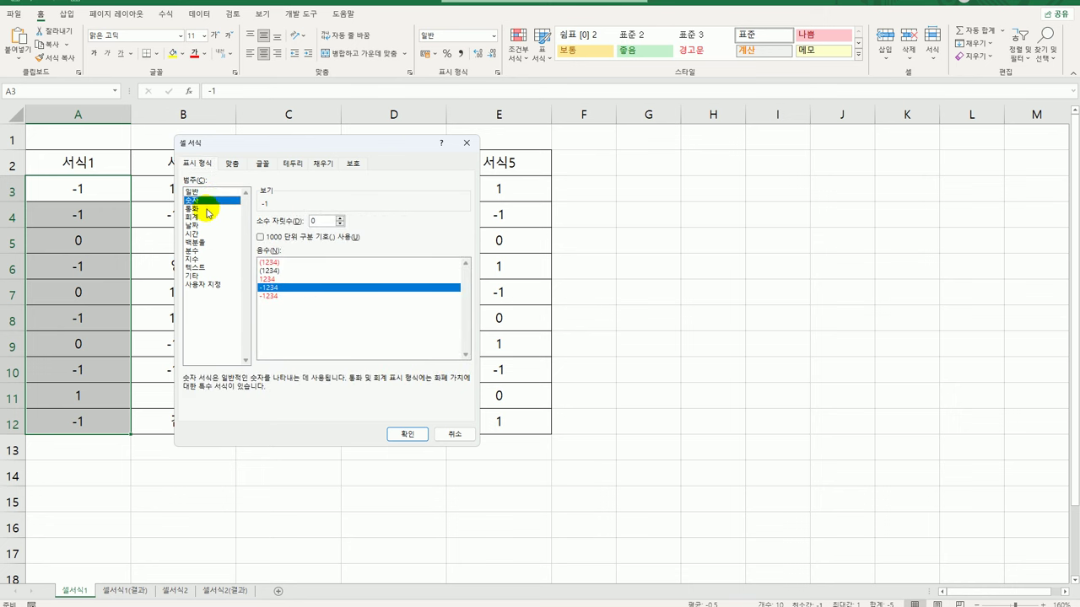
{"action": "left_click", "coordinate": [208, 209]}
{"action": "left_click", "coordinate": [205, 218]}
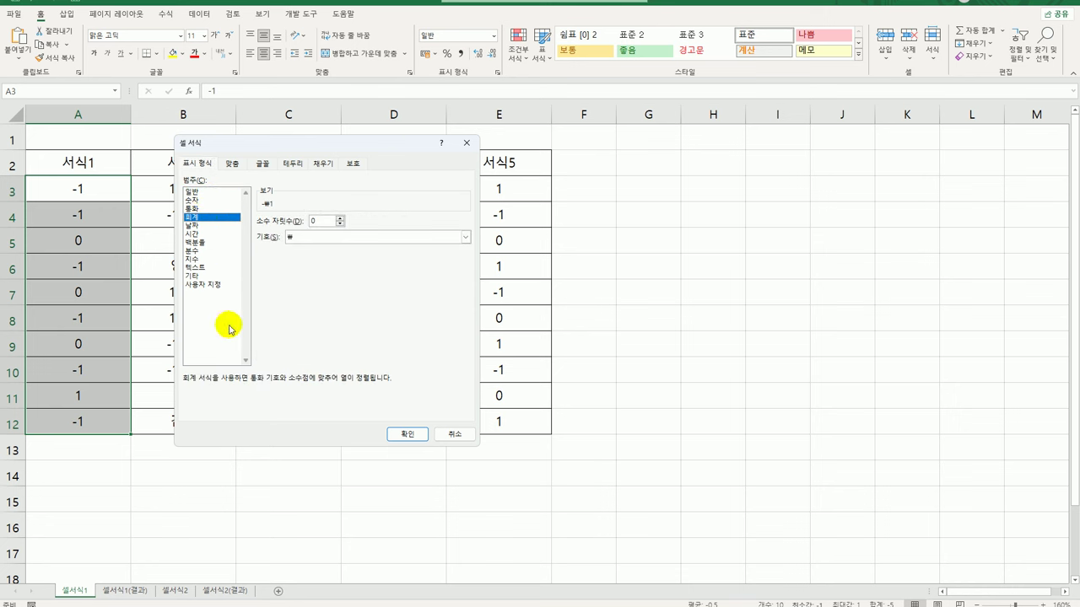
{"action": "left_click", "coordinate": [206, 200]}
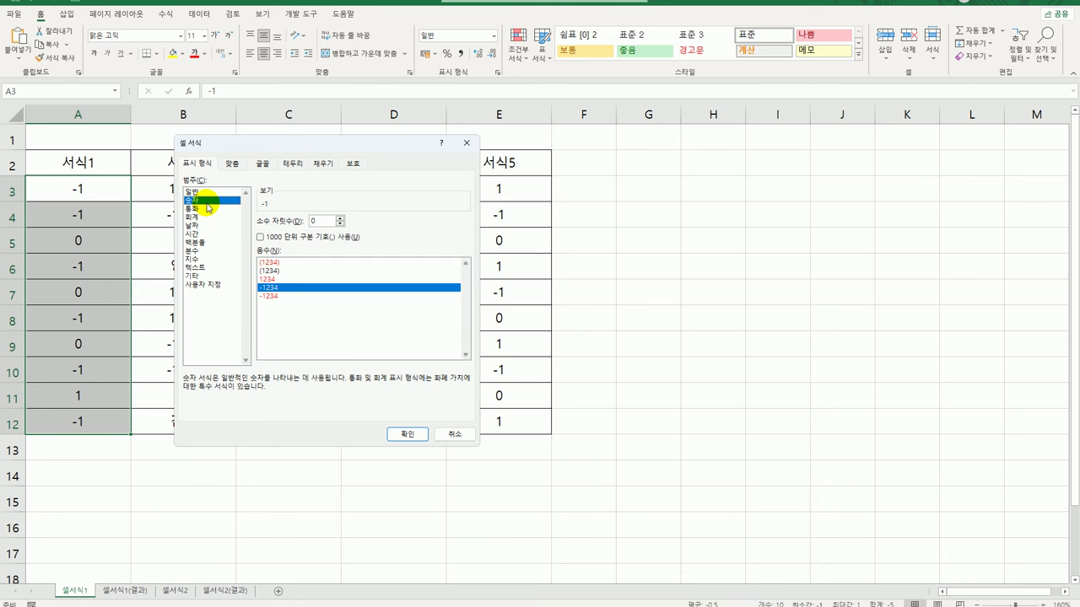
{"action": "left_click", "coordinate": [201, 289]}
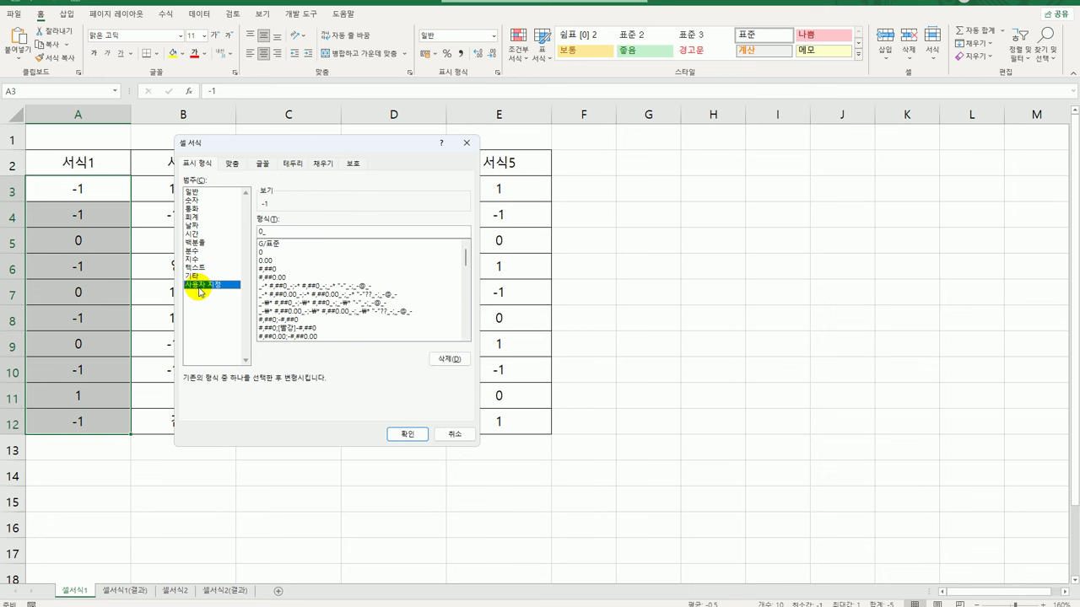
{"action": "left_click_drag", "start_coordinate": [289, 231], "coordinate": [236, 231]}
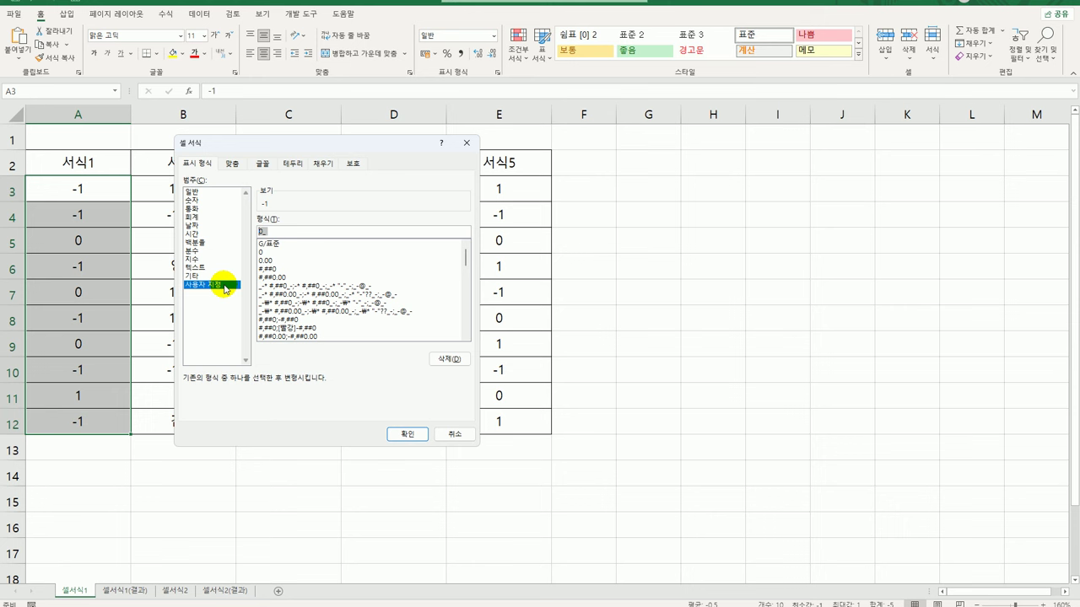
{"action": "left_click", "coordinate": [466, 145]}
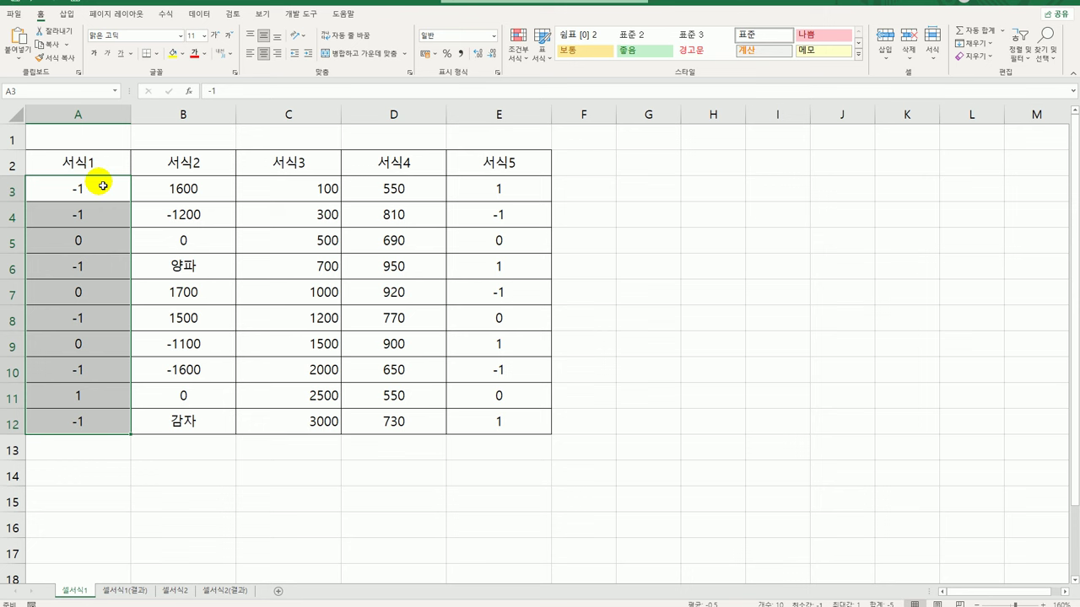
- View the different ways of opening the cell format settings (셀 서식) for A3:A12, closing them without changes
{"action": "right_click", "coordinate": [112, 240]}
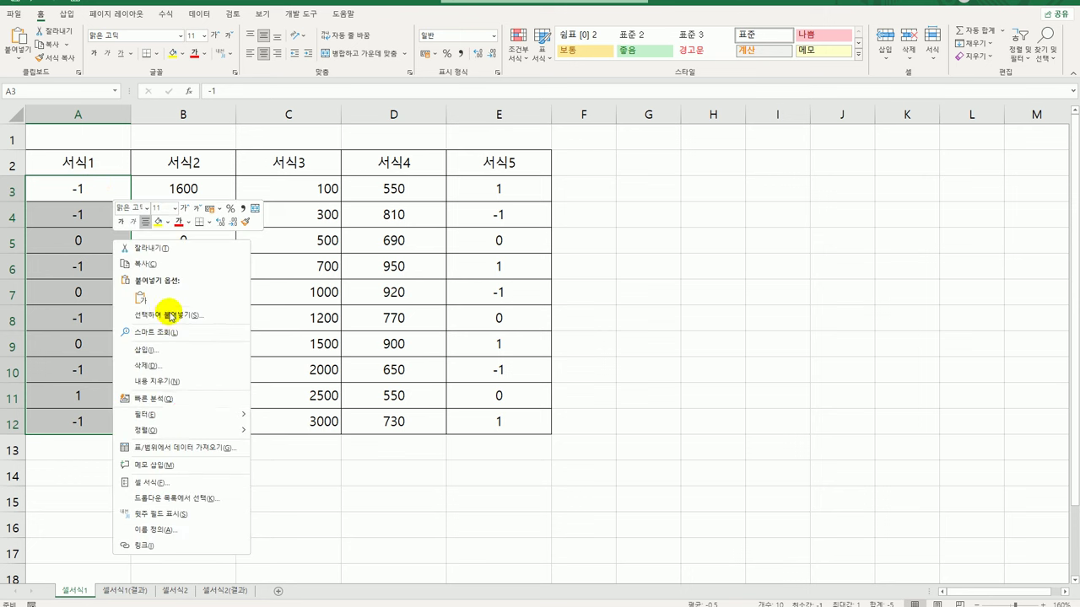
{"action": "key", "text": "Escape"}
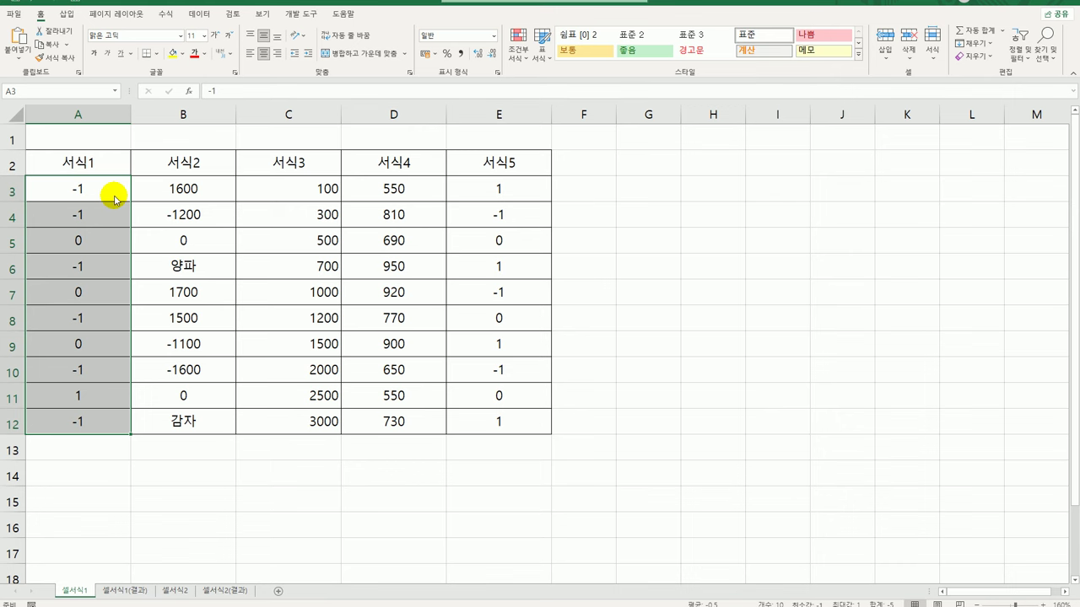
{"action": "key", "text": "ctrl+1"}
{"action": "left_click_drag", "start_coordinate": [690, 92], "coordinate": [308, 186]}
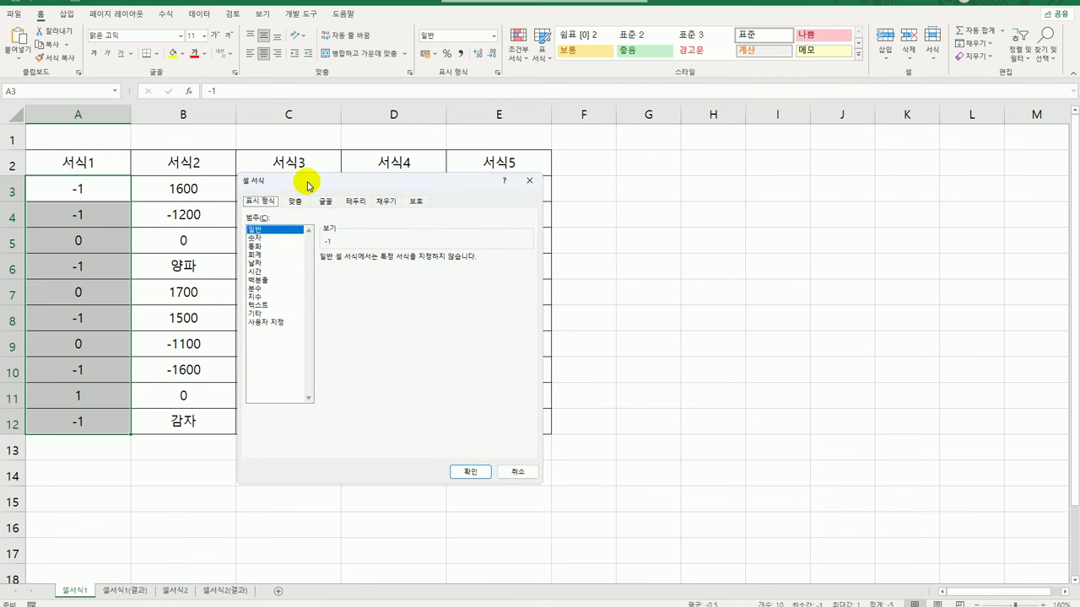
{"action": "left_click", "coordinate": [530, 180]}
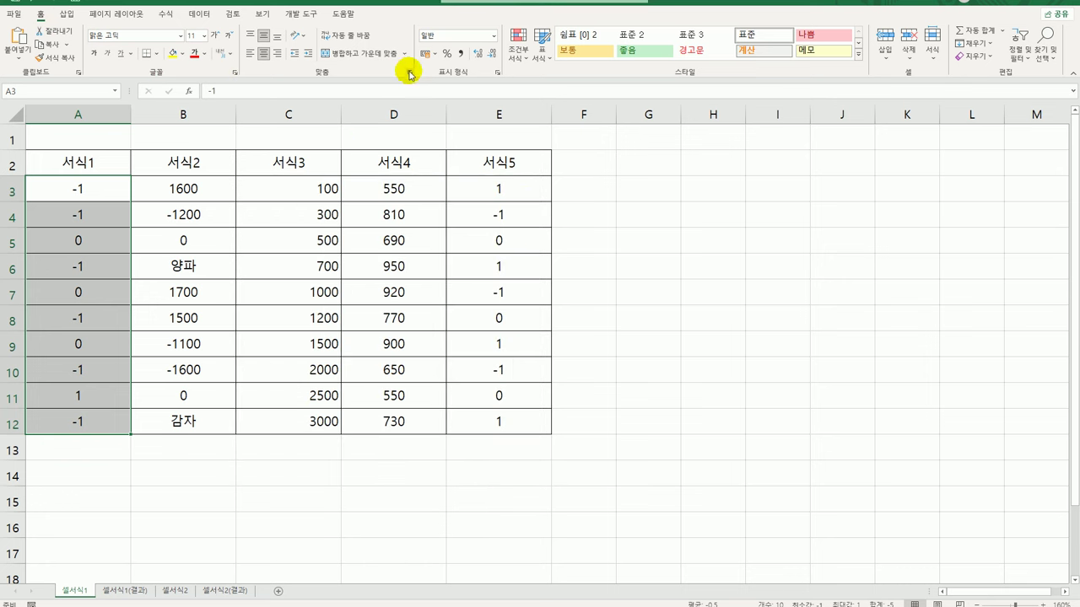
{"action": "left_click", "coordinate": [498, 75]}
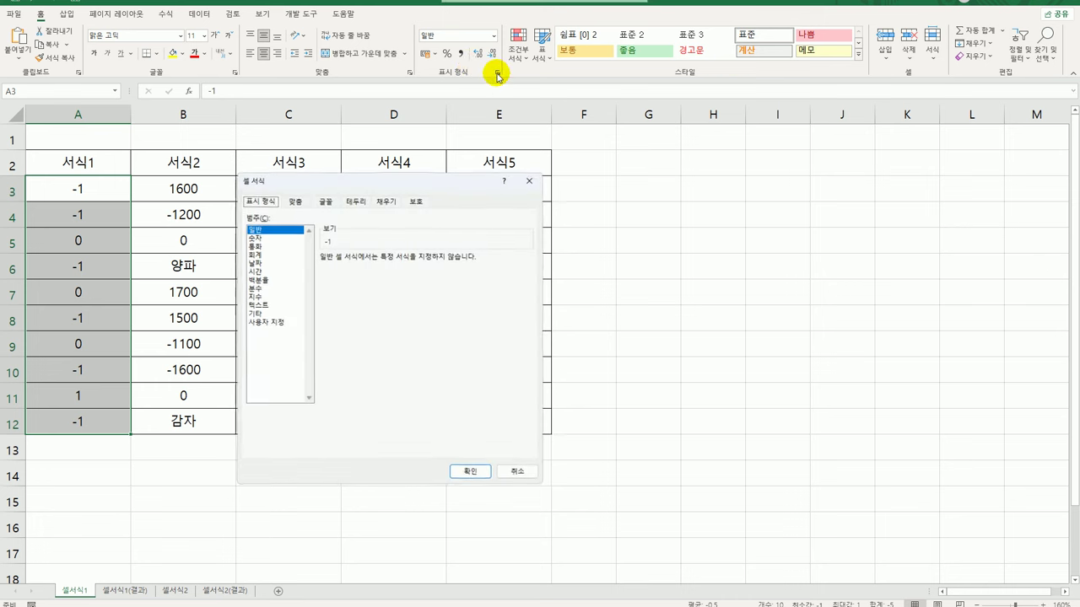
{"action": "left_click_drag", "start_coordinate": [380, 180], "coordinate": [378, 145]}
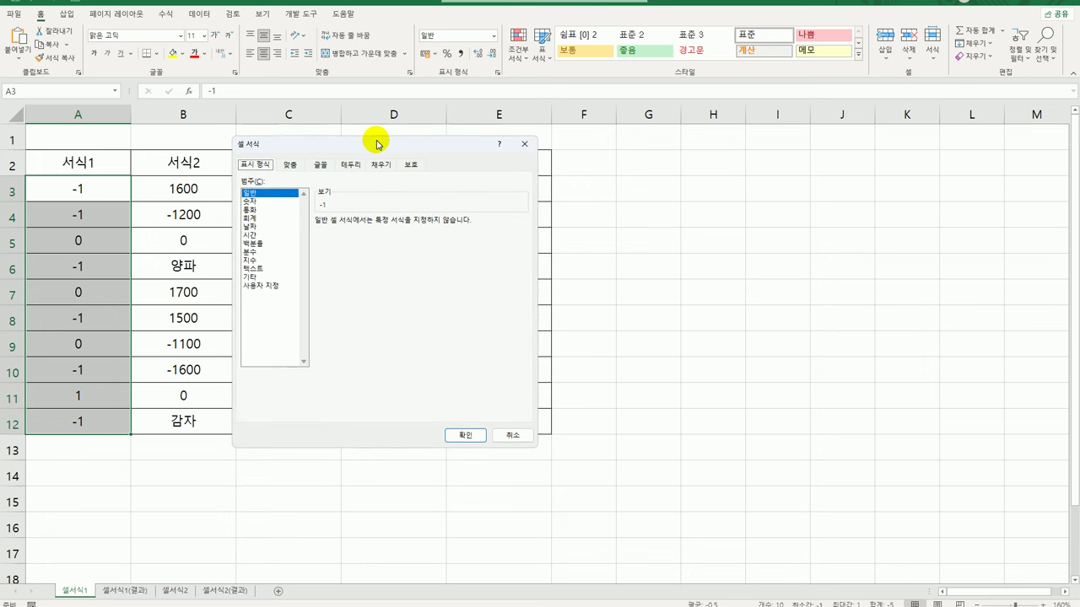
{"action": "left_click", "coordinate": [524, 145]}
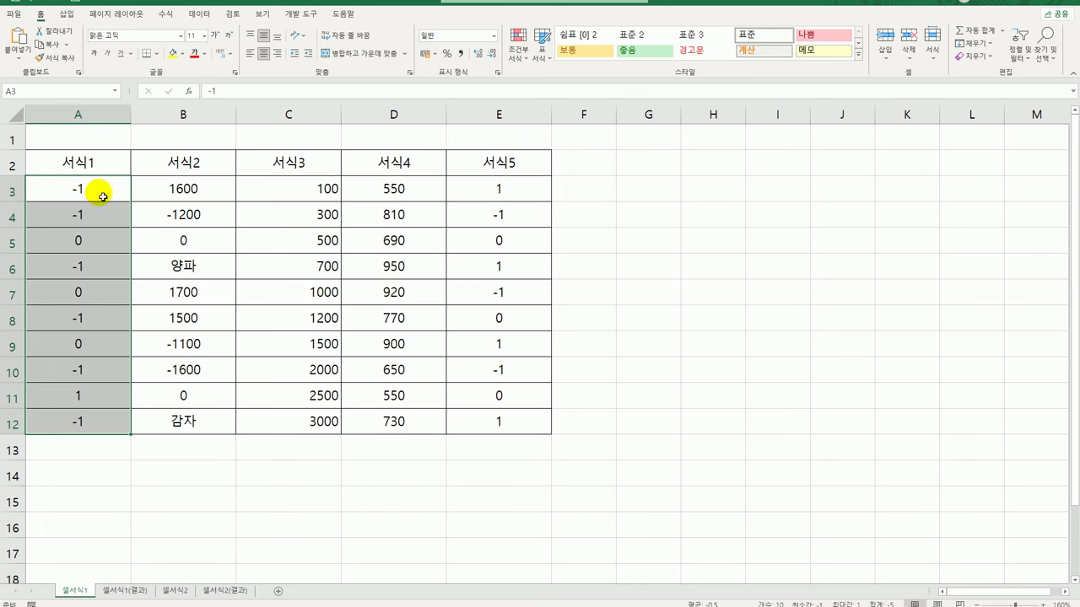
- Enter 양수;음수;0;문자 as a placeholder custom number format (사용자 지정) for A3:A12
{"action": "right_click", "coordinate": [102, 191]}
{"action": "left_click", "coordinate": [160, 436]}
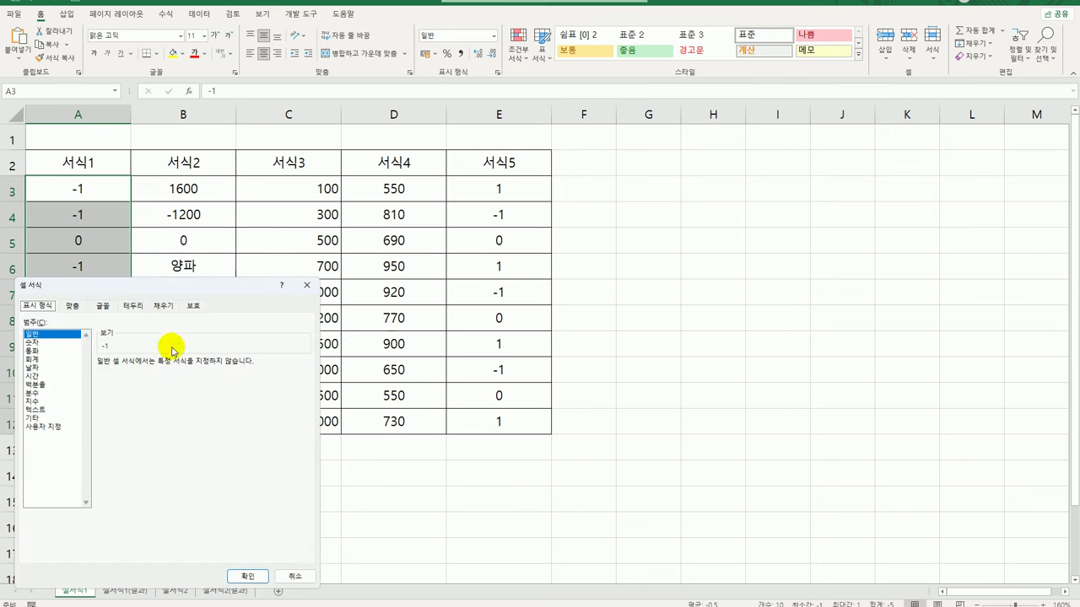
{"action": "left_click_drag", "start_coordinate": [157, 293], "coordinate": [295, 151]}
{"action": "left_click", "coordinate": [181, 276]}
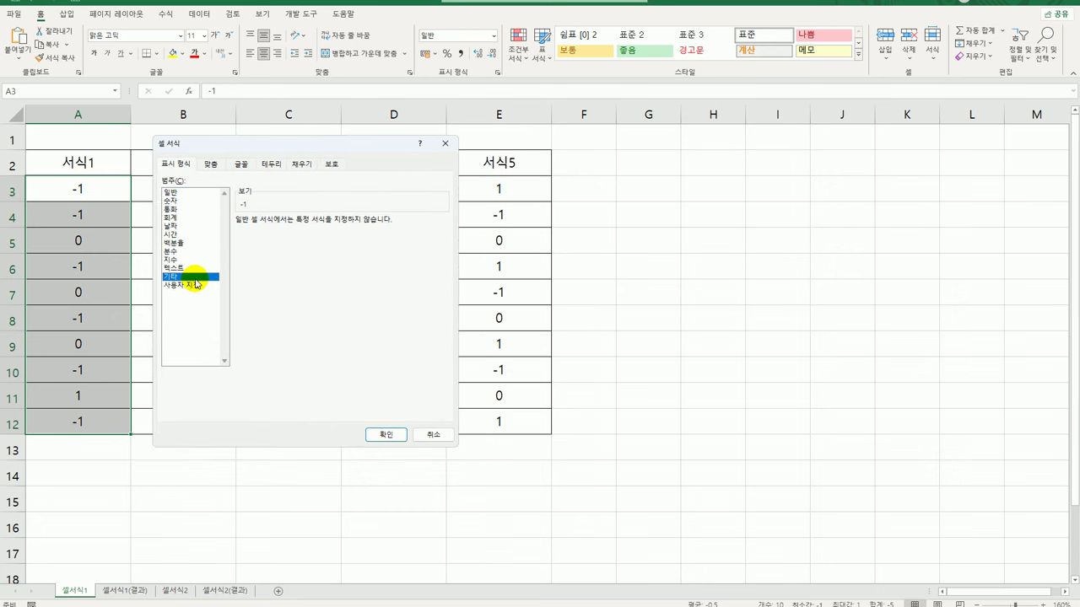
{"action": "left_click", "coordinate": [194, 285]}
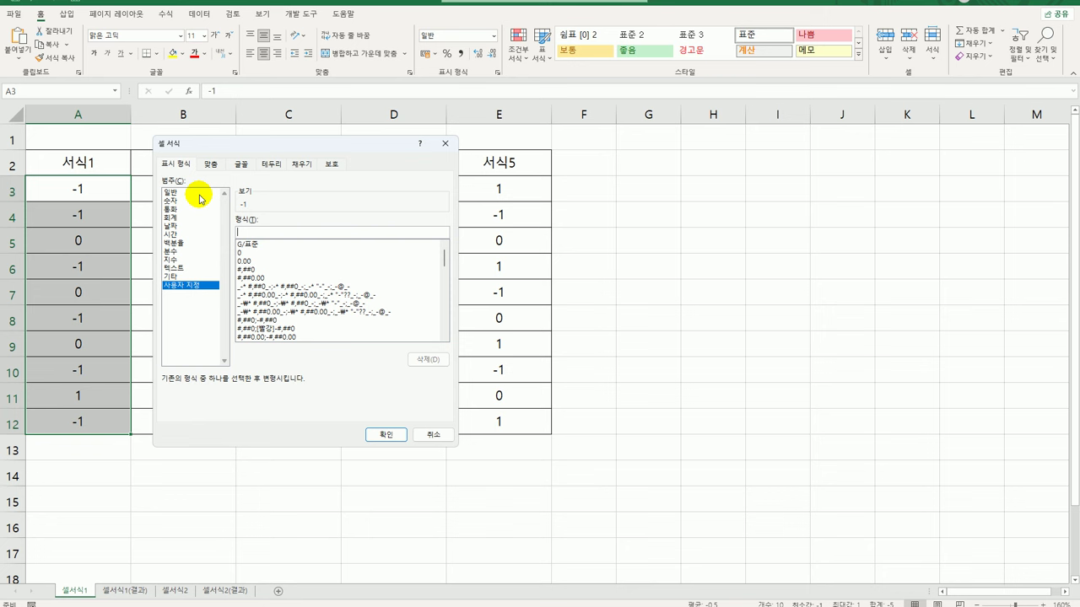
{"action": "type", "text": "\"\""}
{"action": "key", "text": "BackSpace"}
{"action": "key", "text": "BackSpace"}
{"action": "type", "text": "야ㅇ수;음수"}
{"action": "key", "text": "Right"}
{"action": "type", "text": ";0;문자"}
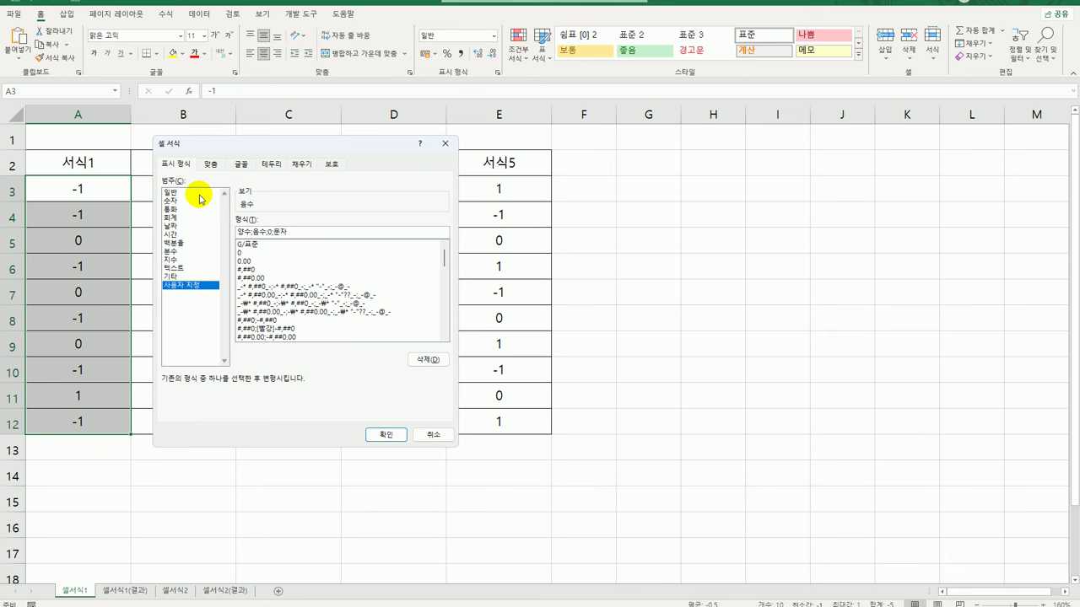
- Replace the zero section of the custom format code with the special character ●
{"action": "left_click", "coordinate": [273, 234]}
{"action": "key", "text": "BackSpace"}
{"action": "type", "text": "영"}
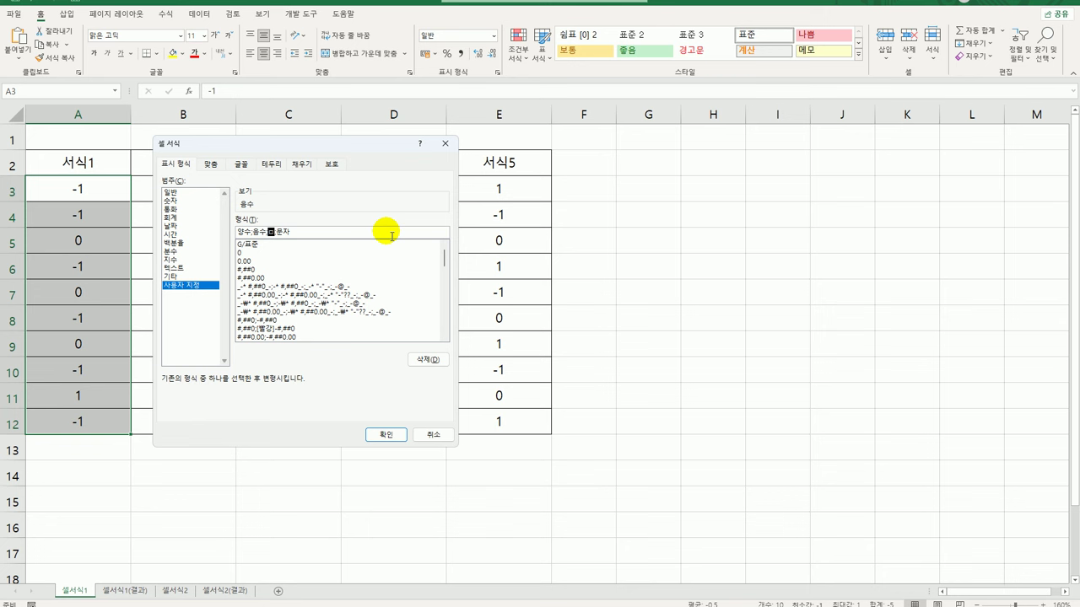
{"action": "key", "text": "Hangul_Hanja"}
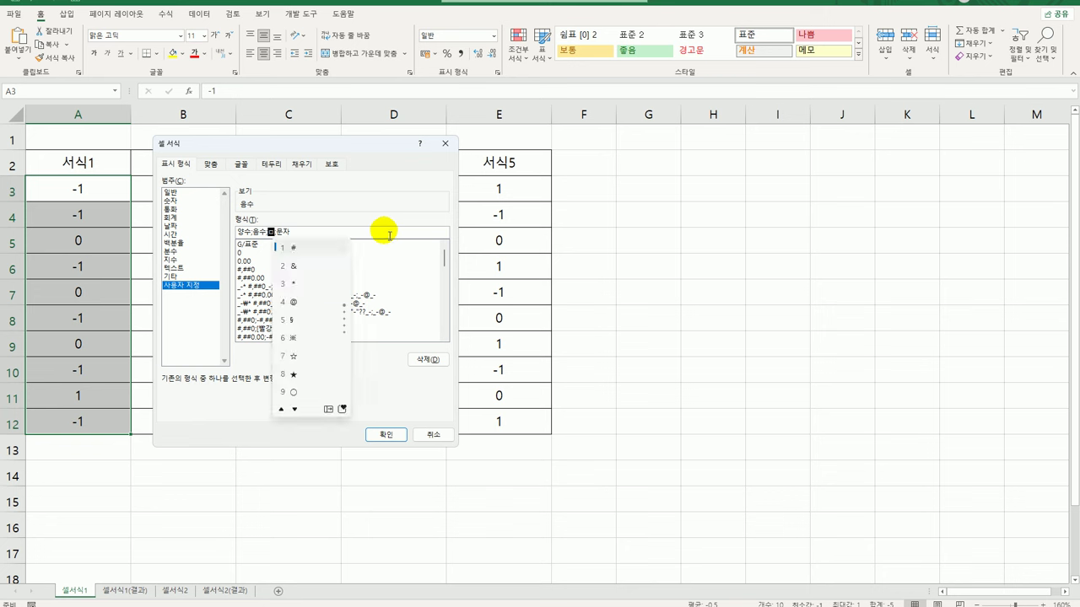
{"action": "left_click", "coordinate": [325, 410]}
{"action": "left_click", "coordinate": [348, 250]}
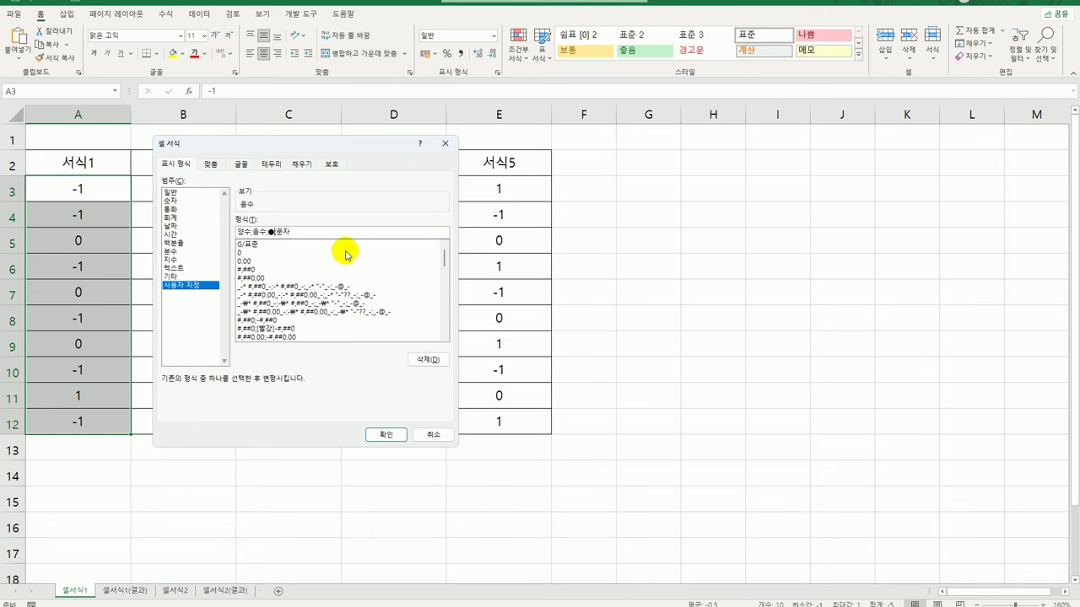
- Replace the positive and negative sections with empty quotes and remove the text section, making the format code "";"";●
{"action": "left_click", "coordinate": [244, 231]}
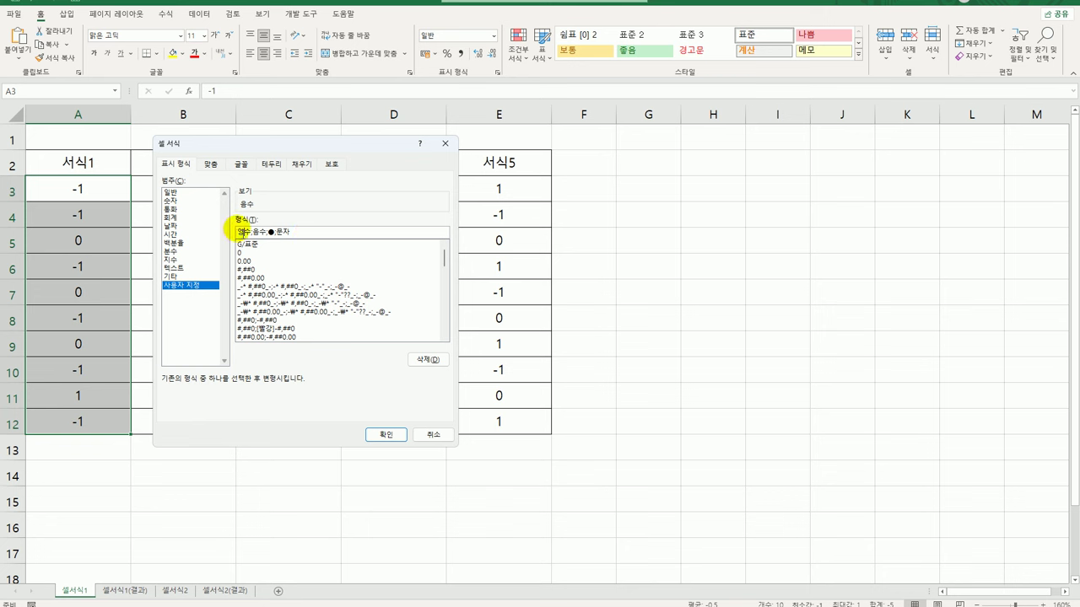
{"action": "double_click", "coordinate": [242, 231]}
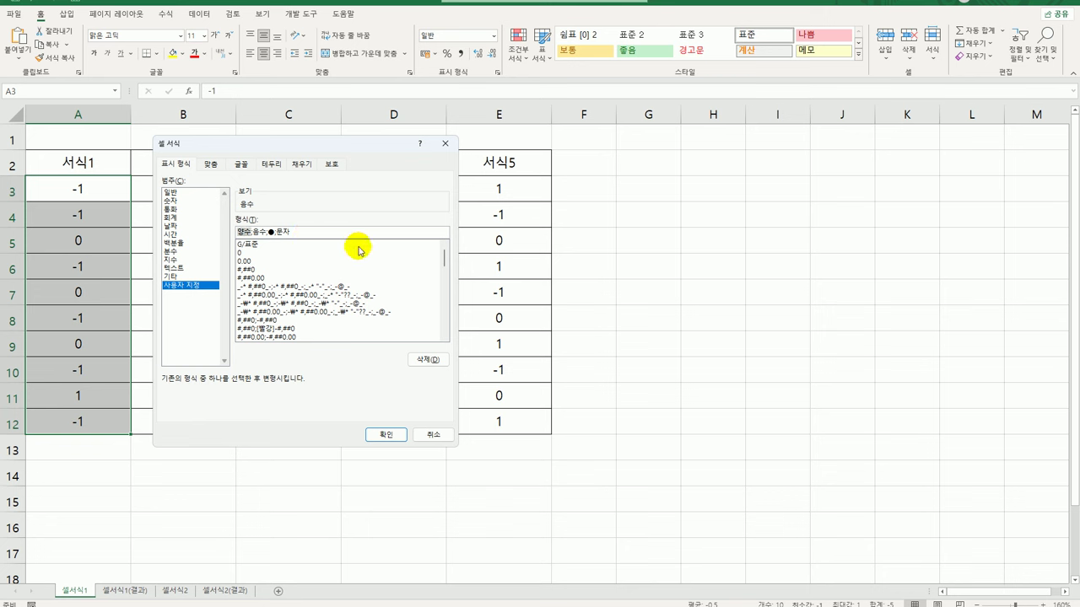
{"action": "type", "text": "\""}
{"action": "key", "text": "Right"}
{"action": "key", "text": "shift+Right"}
{"action": "key", "text": "shift+Right"}
{"action": "type", "text": "\""}
{"action": "key", "text": "BackSpace"}
{"action": "key", "text": "BackSpace"}
{"action": "type", "text": "\""}
{"action": "key", "text": "BackSpace"}
{"action": "key", "text": "BackSpace"}
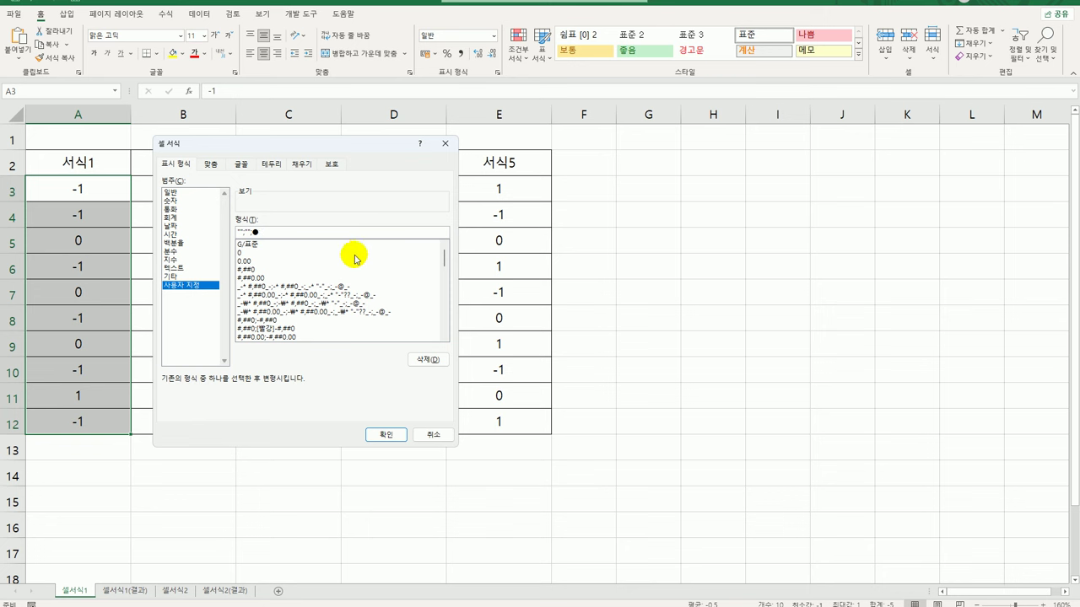
- Apply the custom format to A3:A12 and check the values behind A5, A7 and A9
{"action": "left_click", "coordinate": [395, 436]}
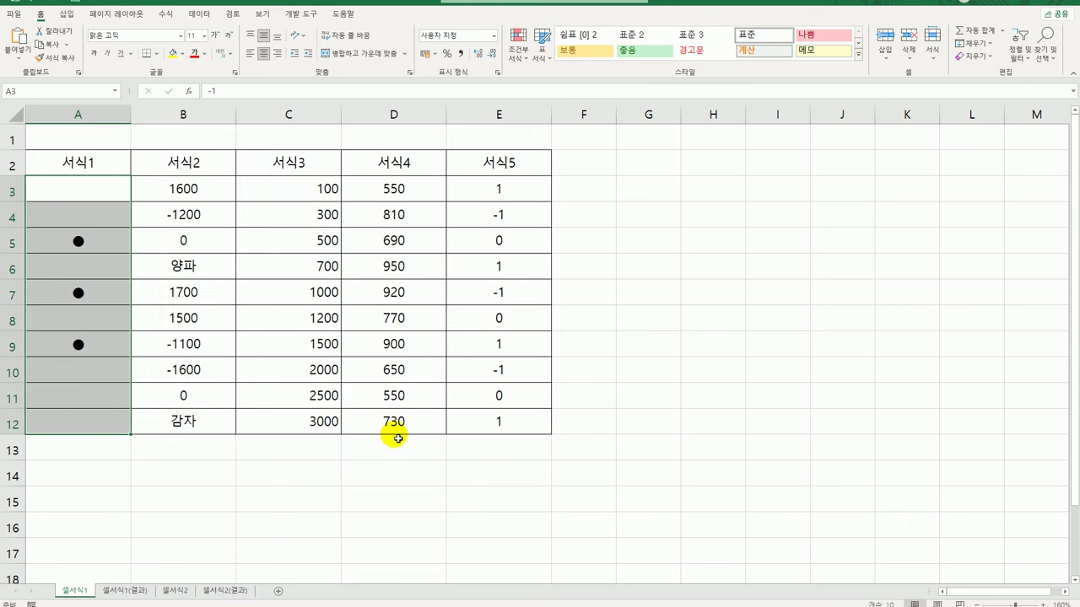
{"action": "left_click", "coordinate": [81, 240]}
{"action": "left_click", "coordinate": [92, 299]}
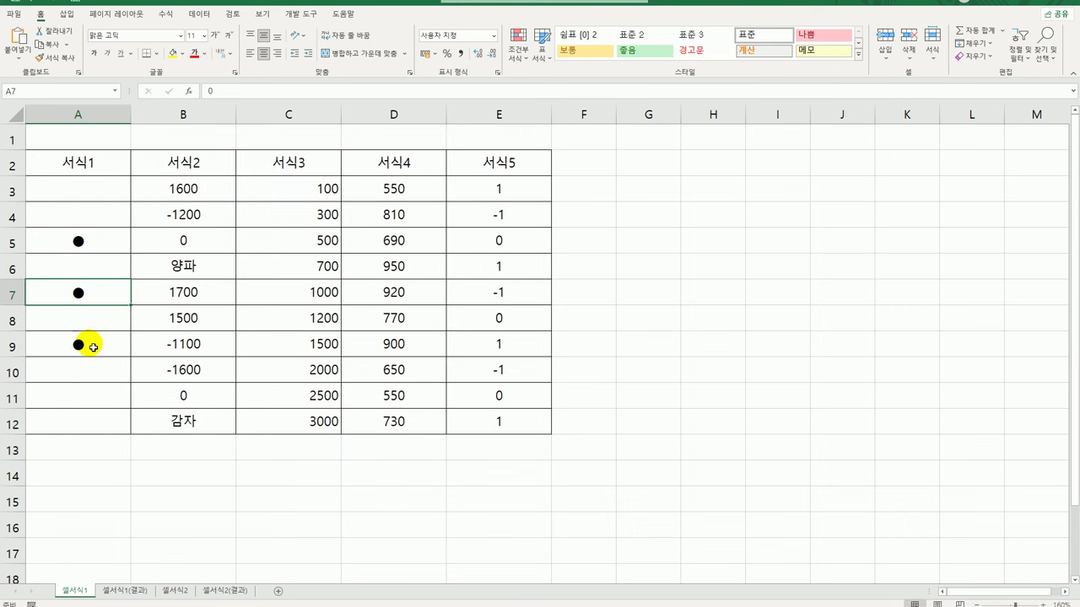
{"action": "left_click", "coordinate": [99, 355]}
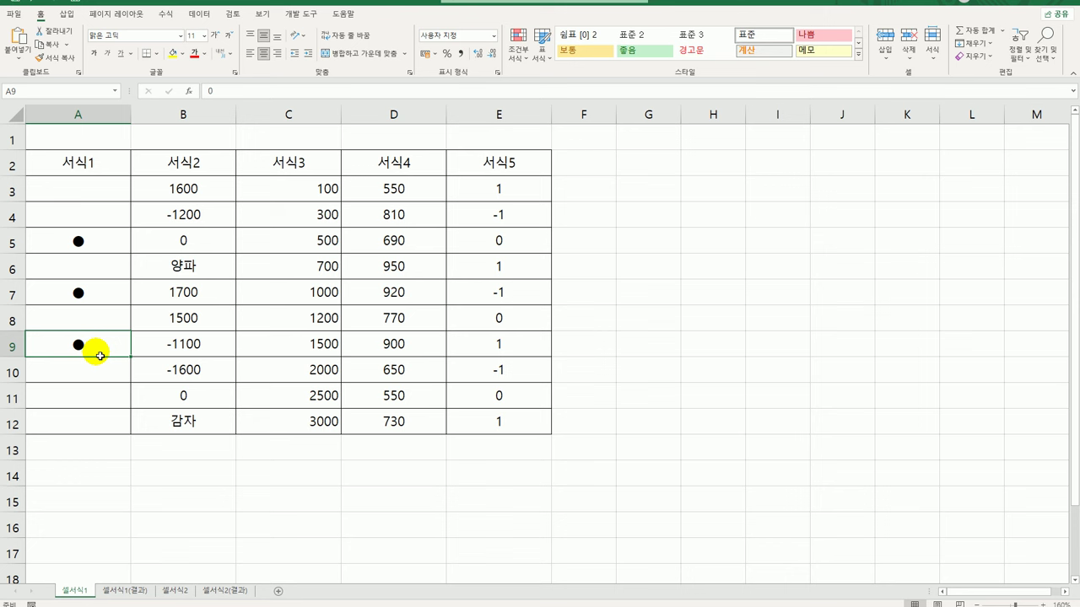
- Enter 양수;음수;0;문자 as a placeholder custom number format for the 서식2 values in B3:B12
{"action": "left_click_drag", "start_coordinate": [198, 193], "coordinate": [157, 421]}
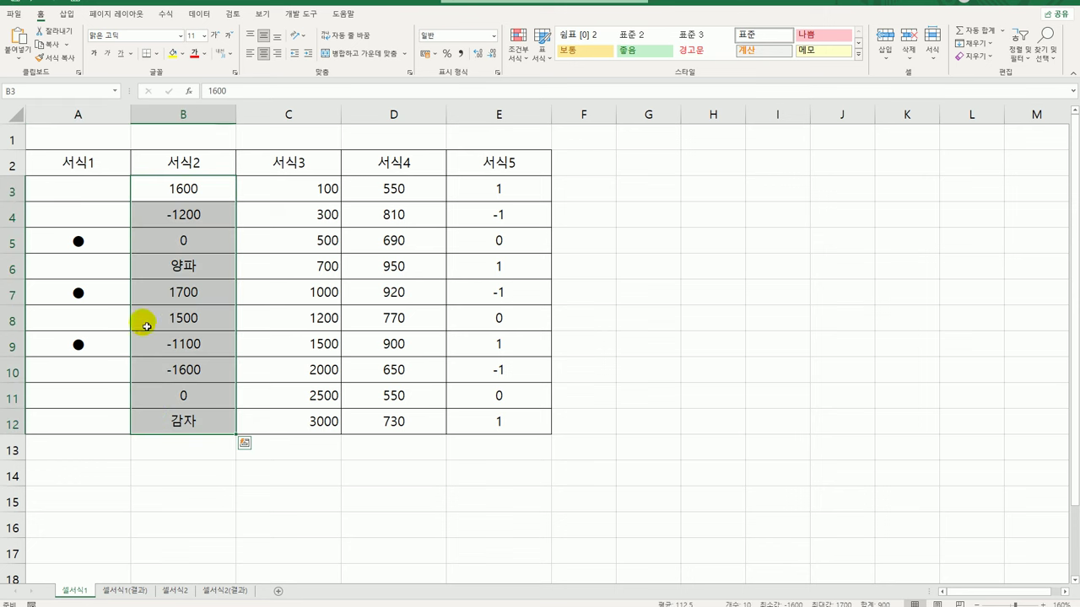
{"action": "right_click", "coordinate": [199, 214]}
{"action": "left_click", "coordinate": [279, 447]}
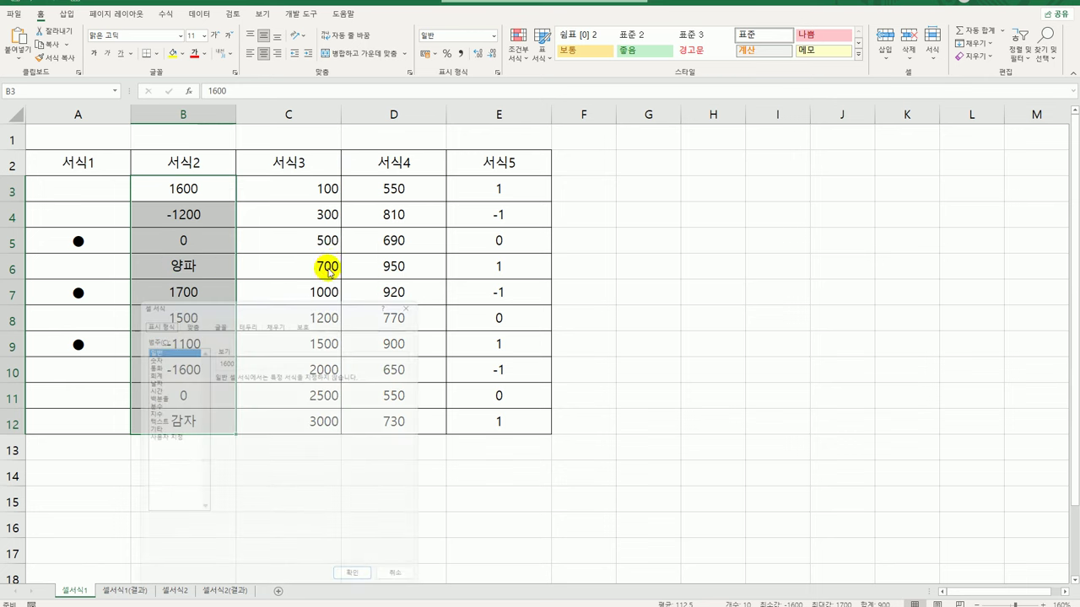
{"action": "left_click_drag", "start_coordinate": [300, 291], "coordinate": [450, 144]}
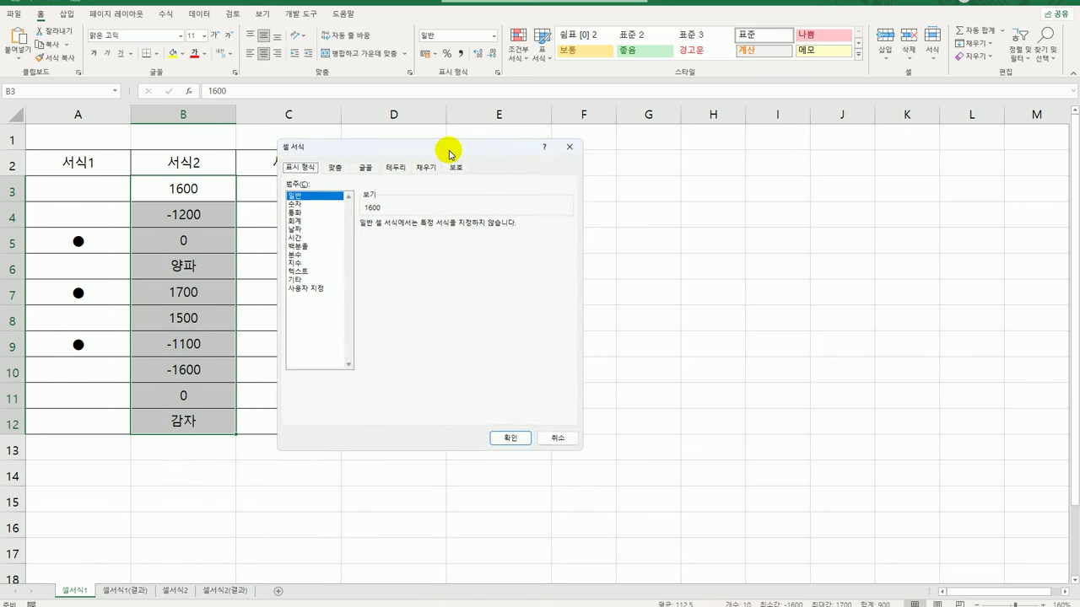
{"action": "left_click", "coordinate": [308, 295]}
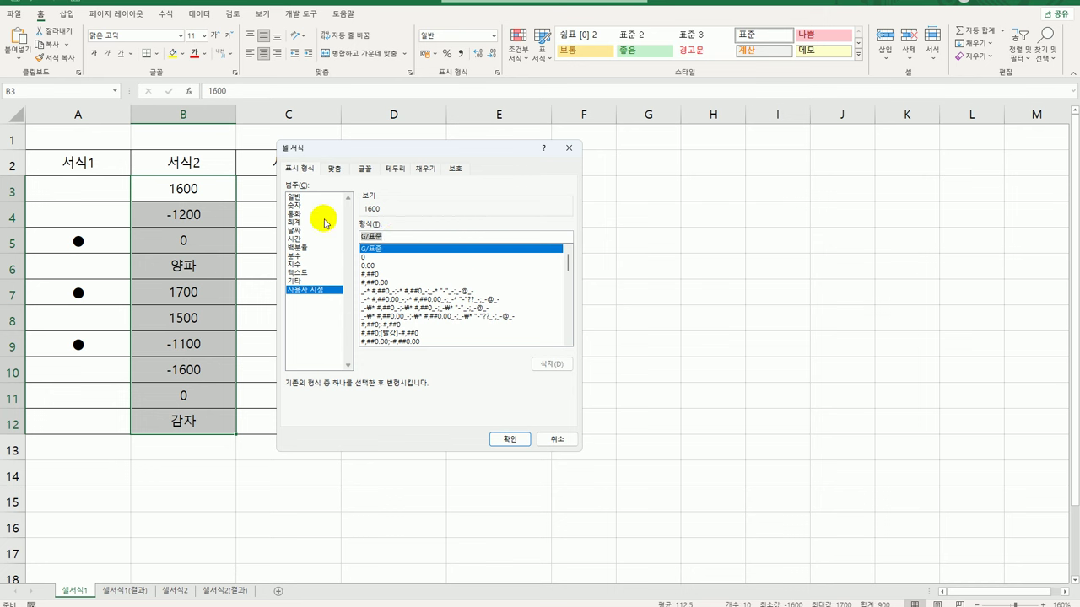
{"action": "type", "text": "양수"}
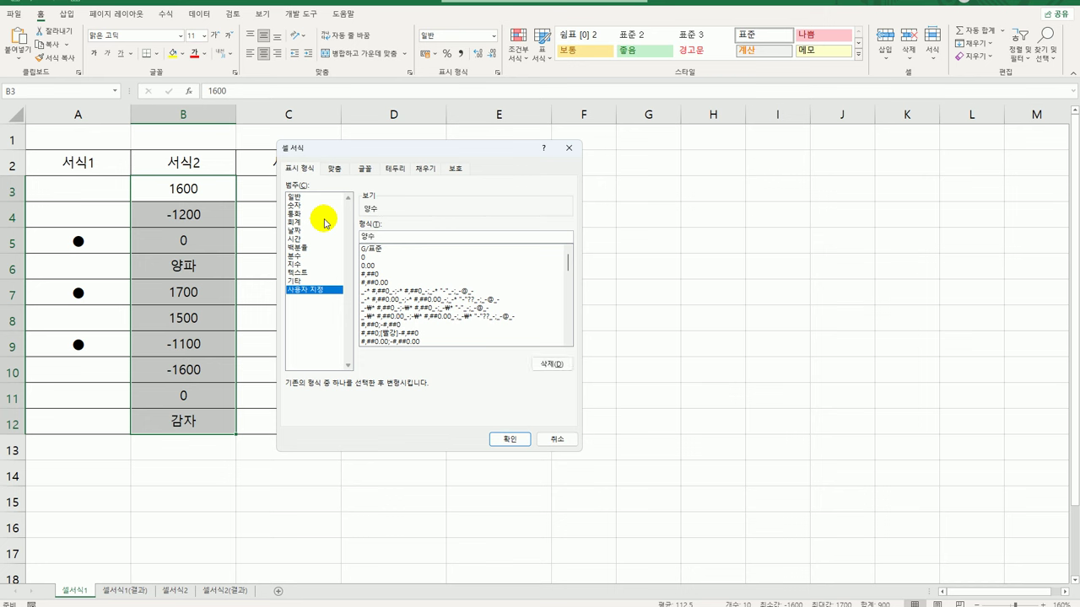
{"action": "type", "text": ";음수;0;문자"}
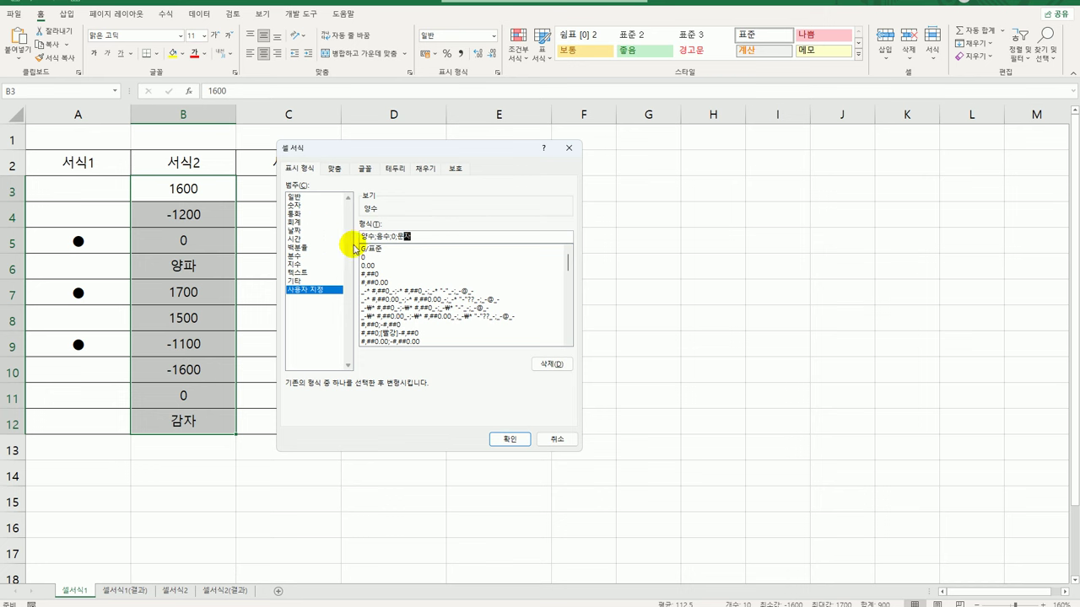
- Replace the 양수 placeholder in the B3:B12 custom format code with #,##0 for positive values
{"action": "left_click", "coordinate": [353, 236]}
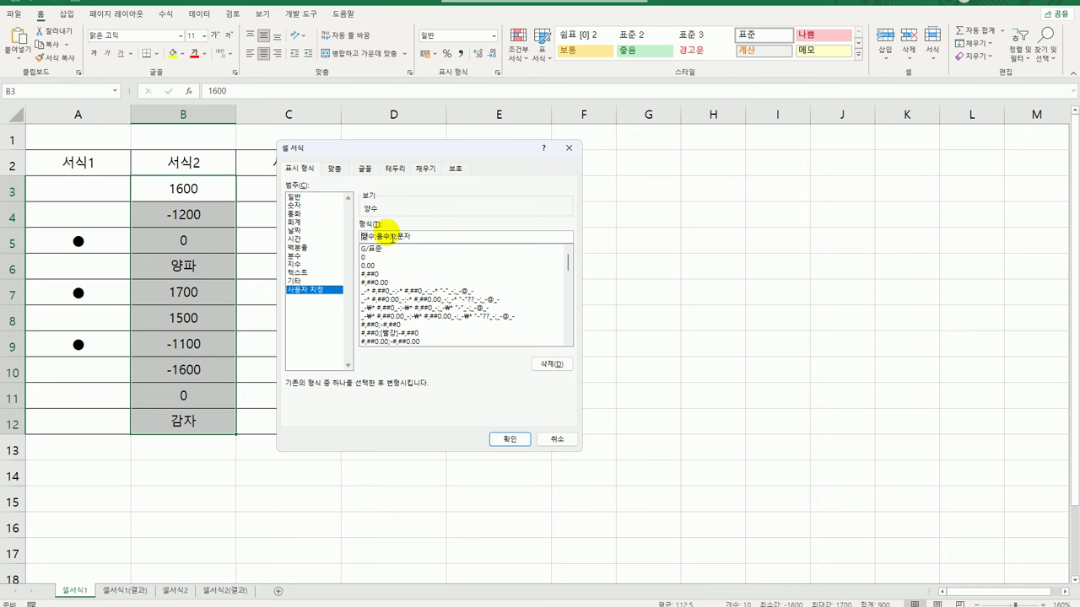
{"action": "key", "text": "Delete"}
{"action": "key", "text": "Delete"}
{"action": "type", "text": "#,##0"}
- Replace the 음수 placeholder with [빨강]▣ #,##0, inserting ▣ from the special characters for negative values
{"action": "type", "text": "[빨강]"}
{"action": "type", "text": "ㅁ"}
{"action": "key", "text": "Hangul_Hanja"}
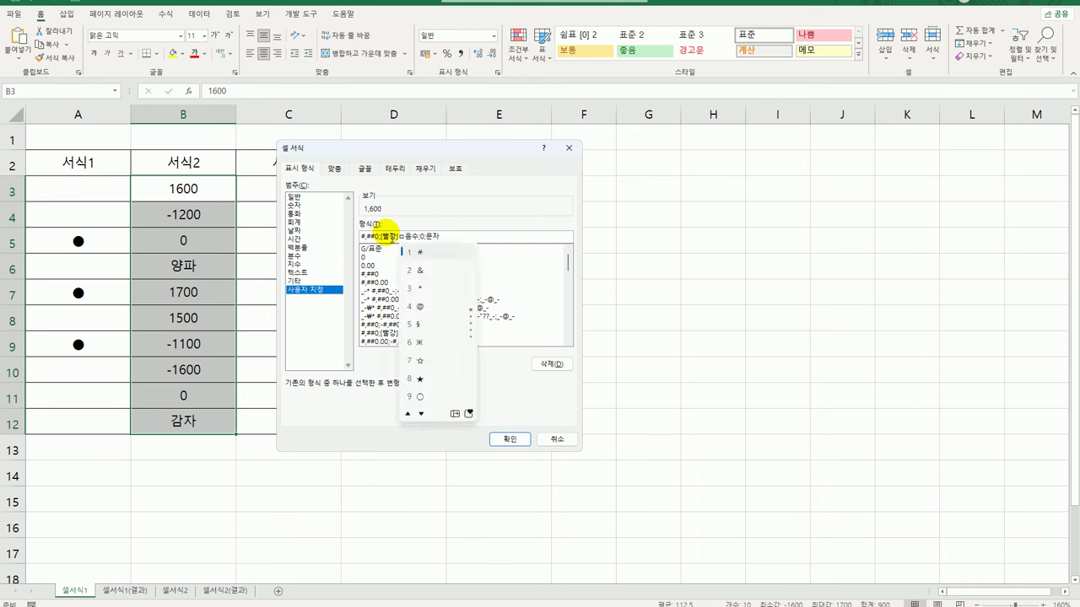
{"action": "left_click", "coordinate": [455, 413]}
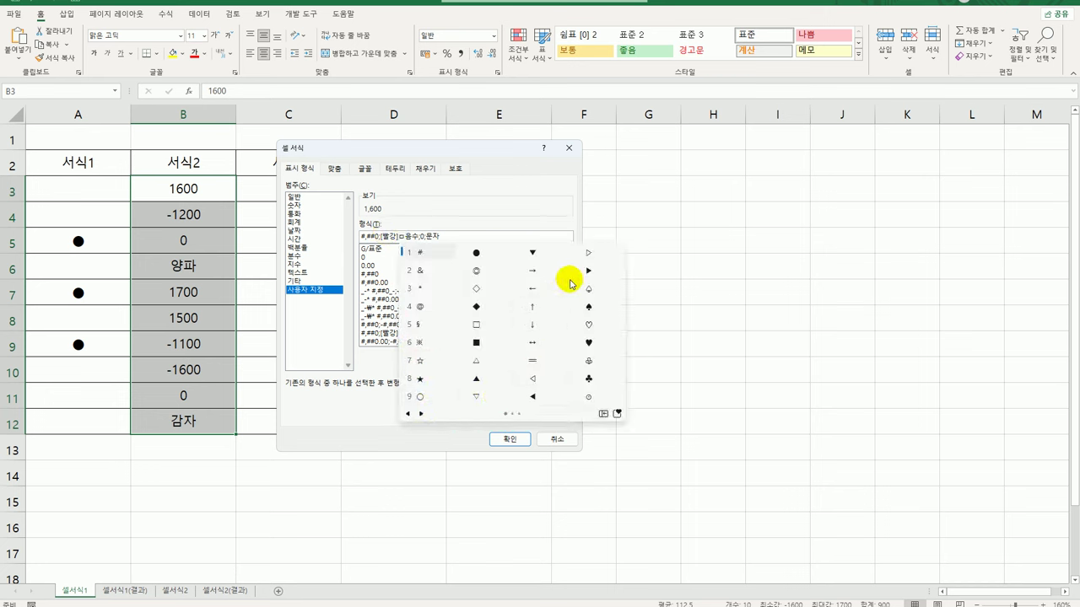
{"action": "left_click", "coordinate": [422, 413]}
{"action": "left_click", "coordinate": [421, 289]}
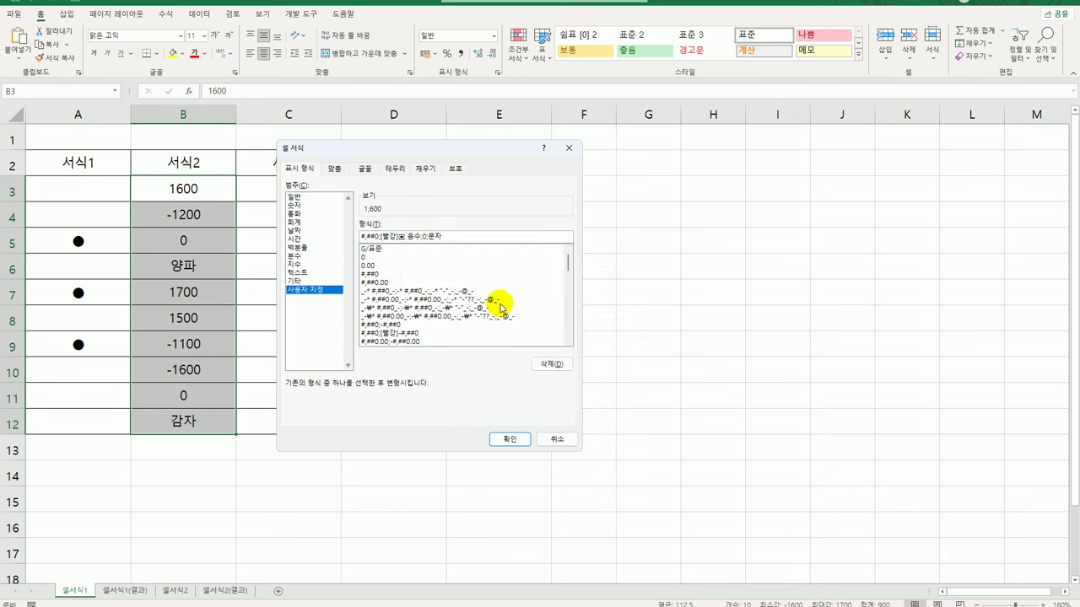
{"action": "type", "text": "#,##0"}
{"action": "key", "text": "Delete"}
{"action": "key", "text": "Delete"}
- Replace the zero section of the format code with [검정]★, using the special character ★
{"action": "type", "text": "[검정]ㅁ"}
{"action": "key", "text": "Hangul_Hanja"}
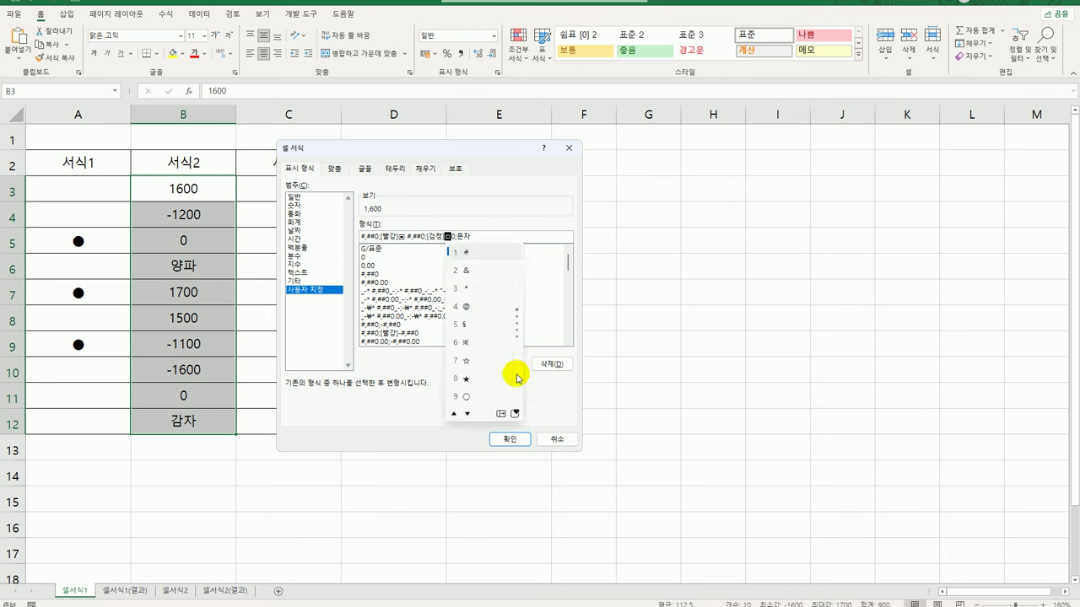
{"action": "left_click", "coordinate": [467, 378]}
{"action": "key", "text": "Delete"}
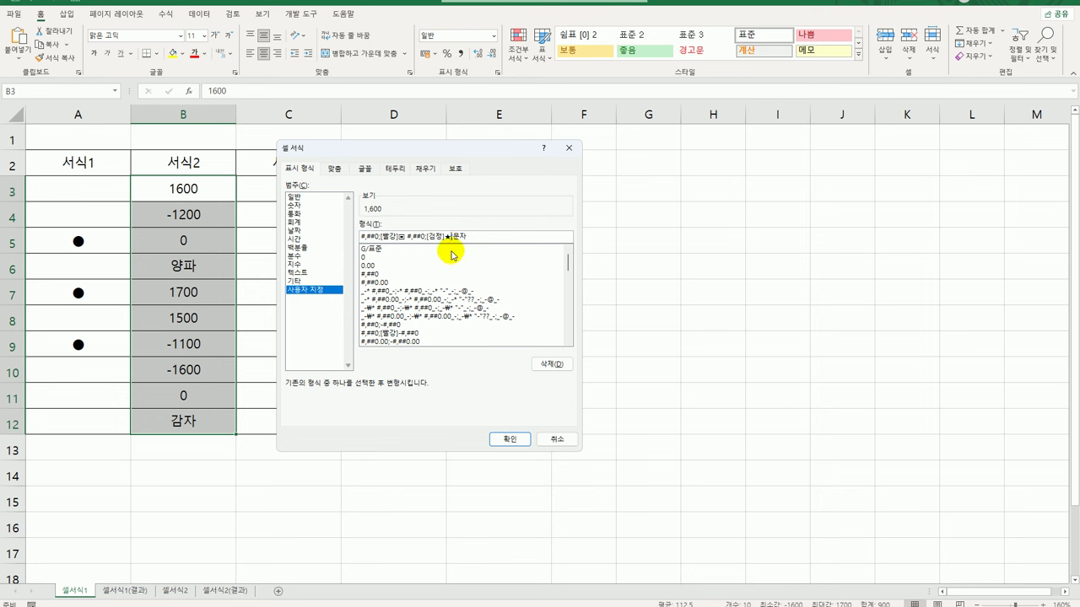
- Replace the 문자 placeholder with the special character ○ and apply the custom format to B3:B12
{"action": "key", "text": "Delete"}
{"action": "key", "text": "Delete"}
{"action": "type", "text": ";ㅁ"}
{"action": "key", "text": "Hangul_Hanja"}
{"action": "left_click", "coordinate": [486, 396]}
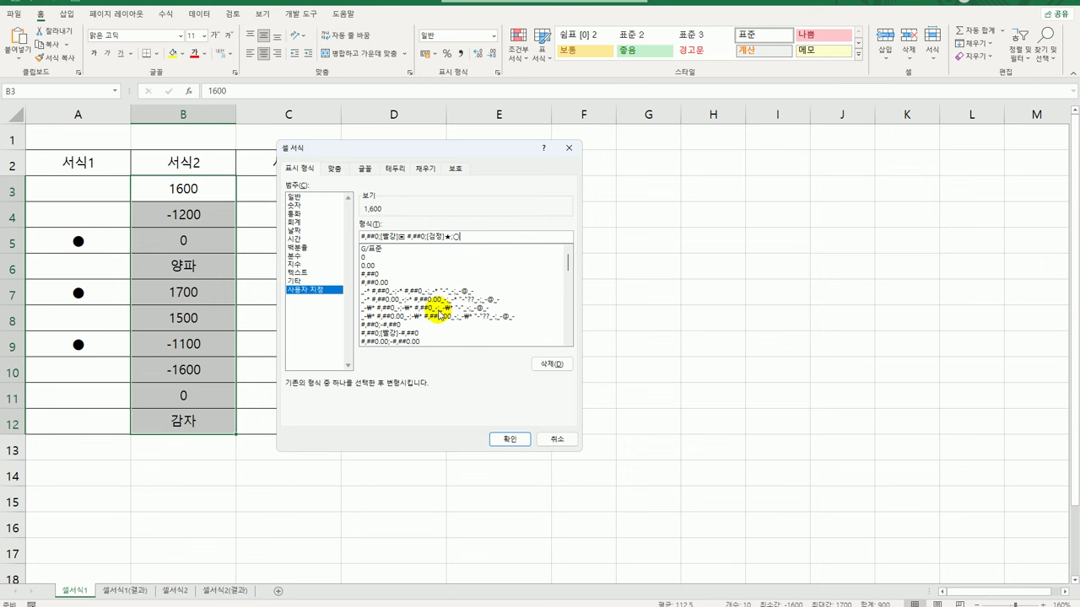
{"action": "left_click", "coordinate": [516, 439]}
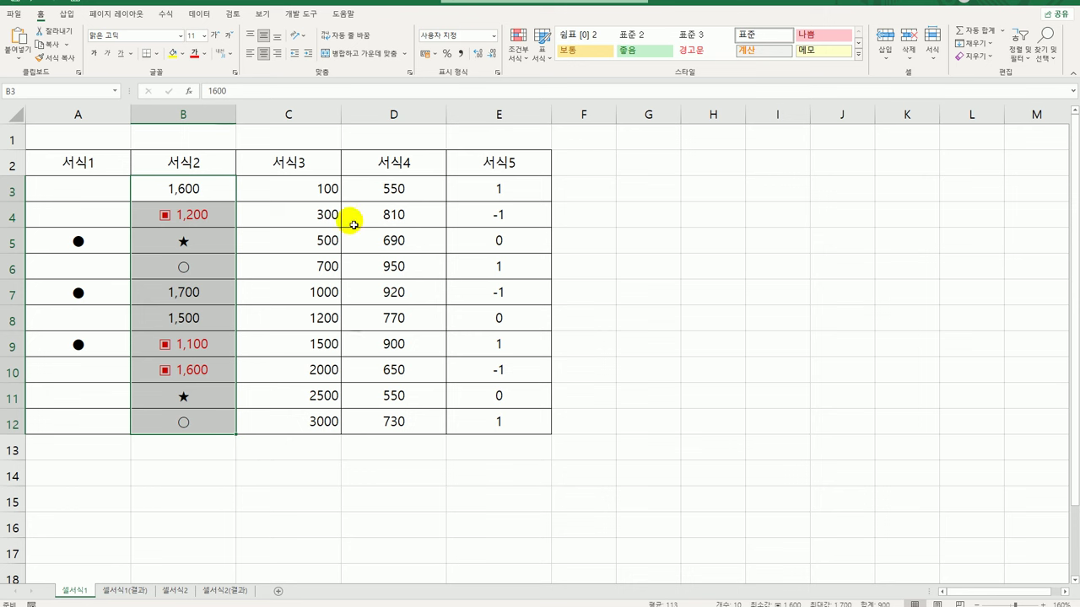
- Start a custom number format for the 서식3 values in C3:C12 with the code [파랑][>=1000]#,##0
{"action": "left_click_drag", "start_coordinate": [325, 189], "coordinate": [273, 420]}
{"action": "right_click", "coordinate": [291, 212]}
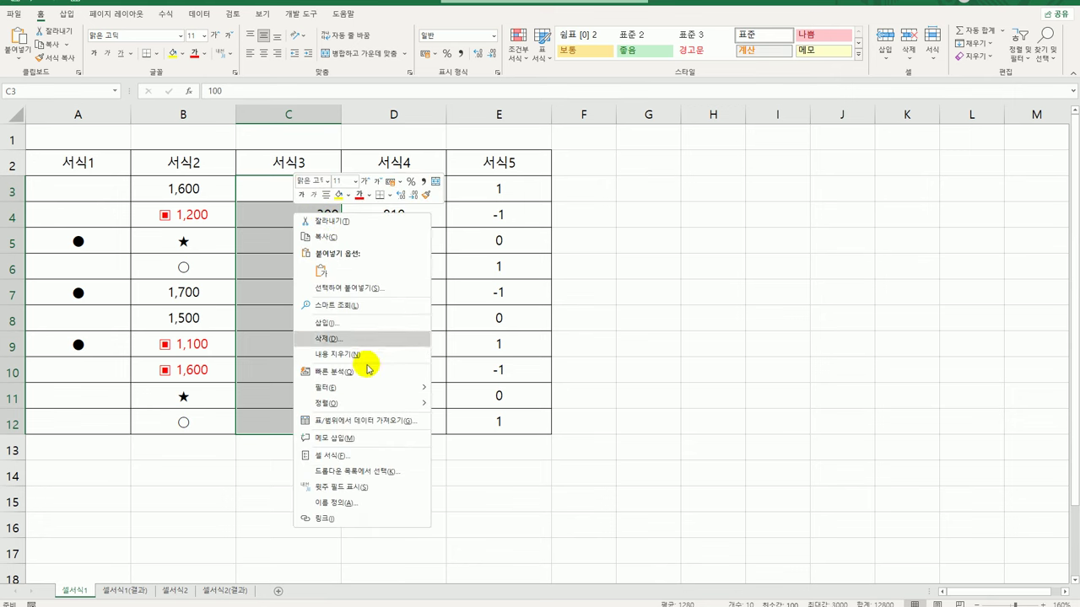
{"action": "left_click", "coordinate": [357, 455]}
{"action": "left_click_drag", "start_coordinate": [350, 296], "coordinate": [519, 146]}
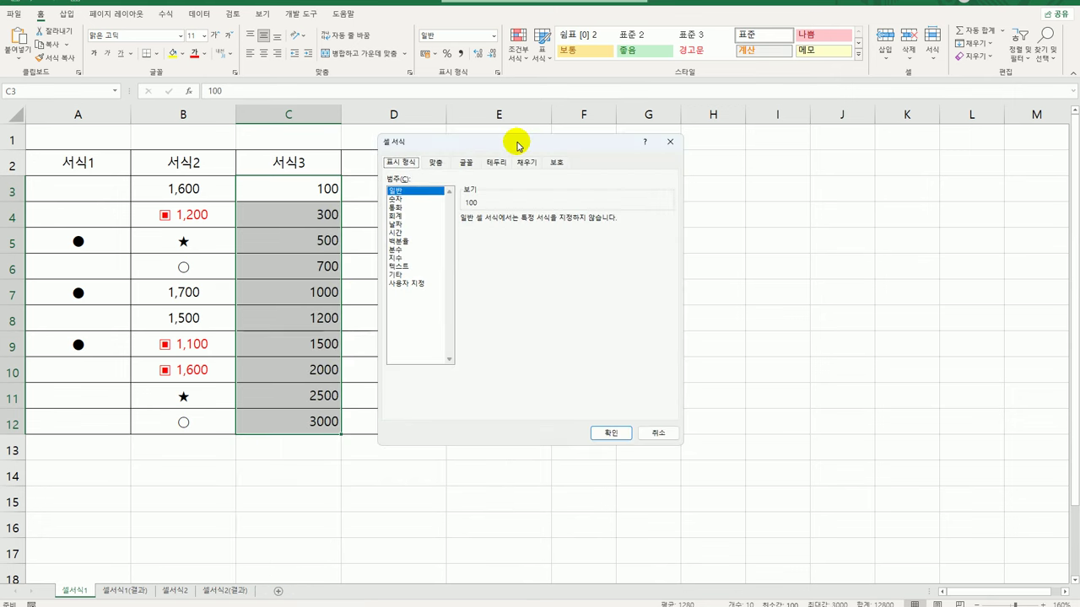
{"action": "left_click", "coordinate": [407, 283]}
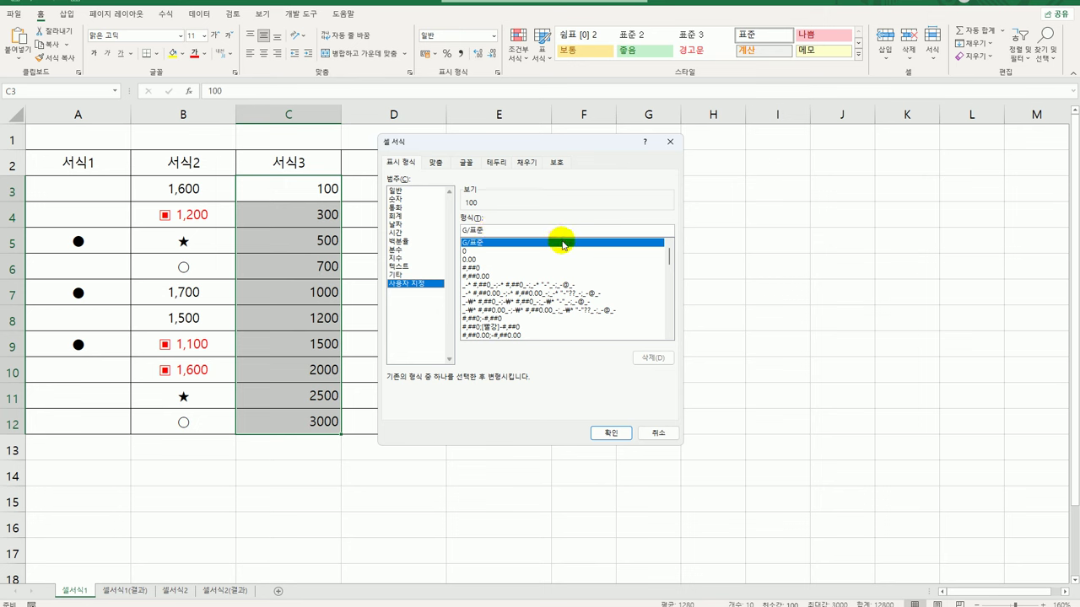
{"action": "left_click_drag", "start_coordinate": [513, 229], "coordinate": [429, 217]}
{"action": "type", "text": "["}
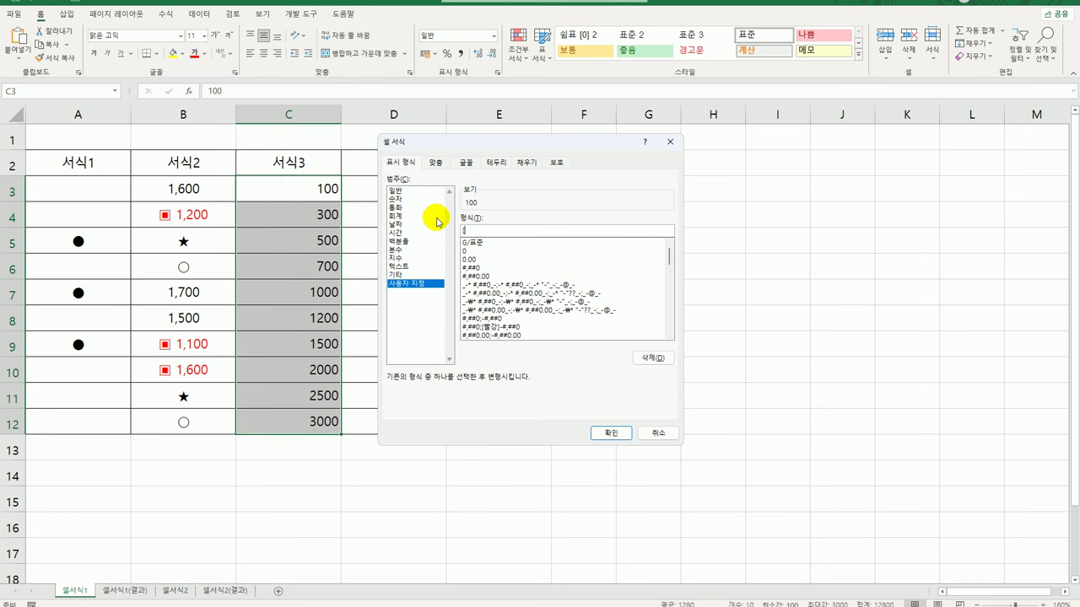
{"action": "type", "text": "파랑][>=1000]"}
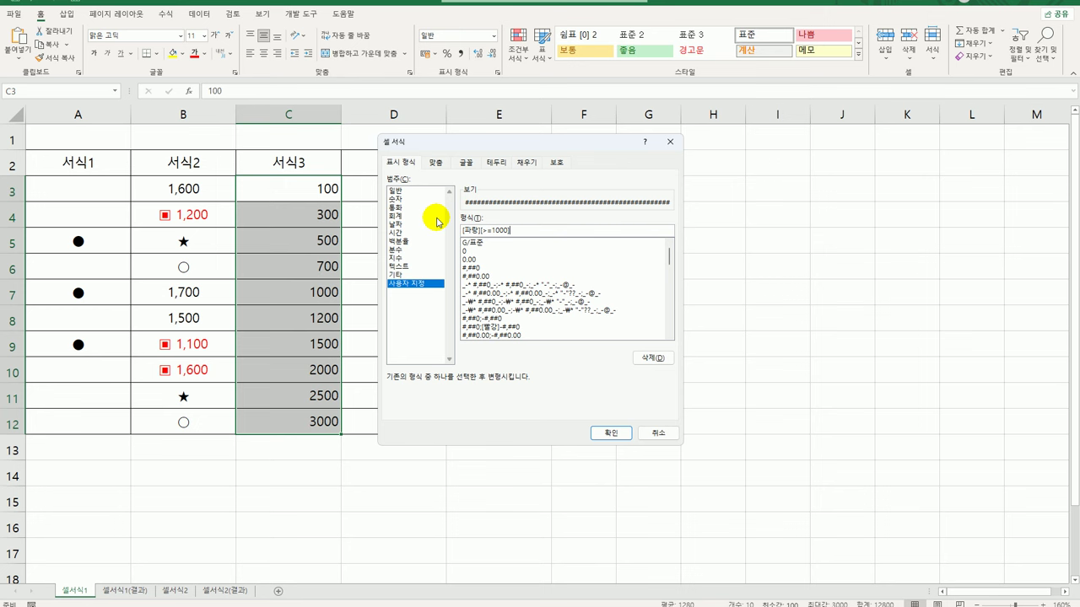
{"action": "type", "text": "#,##0"}
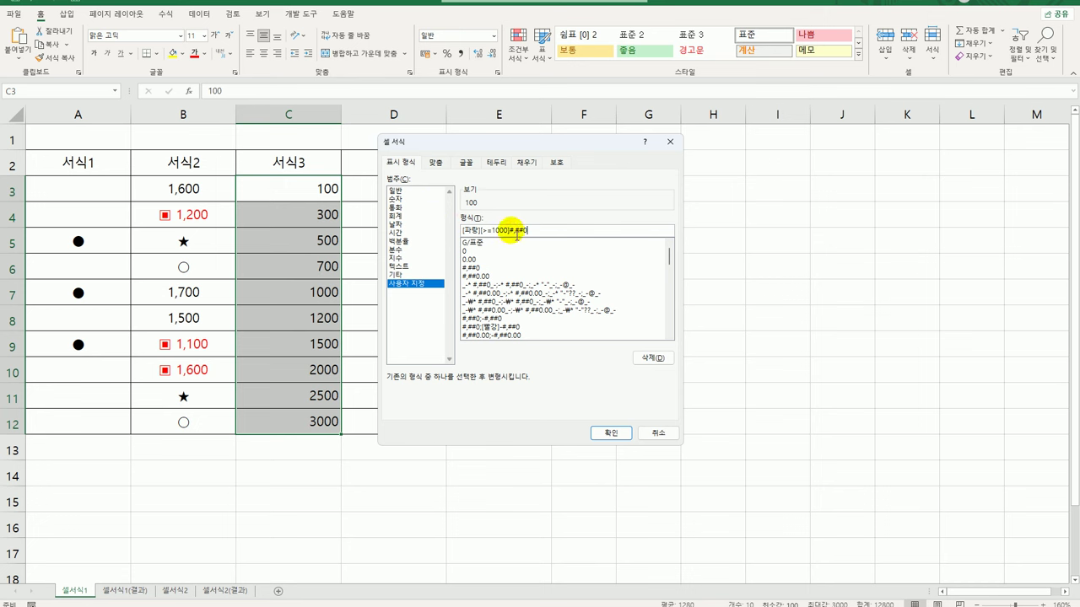
- Insert a quoted "@" and a space-repeating * before #,##0, apply the format to C3:C12 and check C7:C12
{"action": "type", "text": "@"}
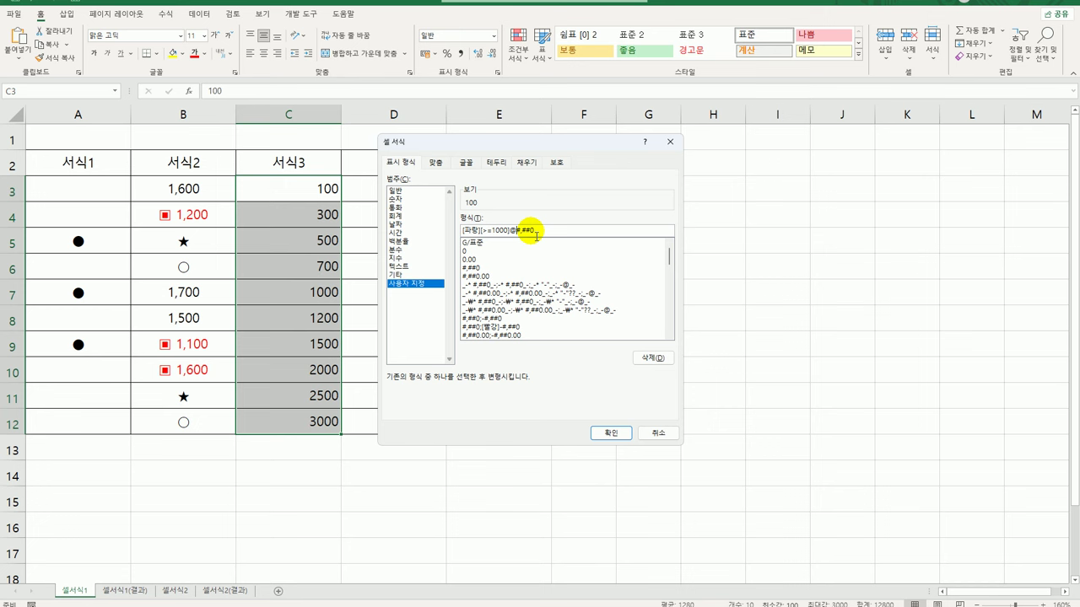
{"action": "type", "text": "*"}
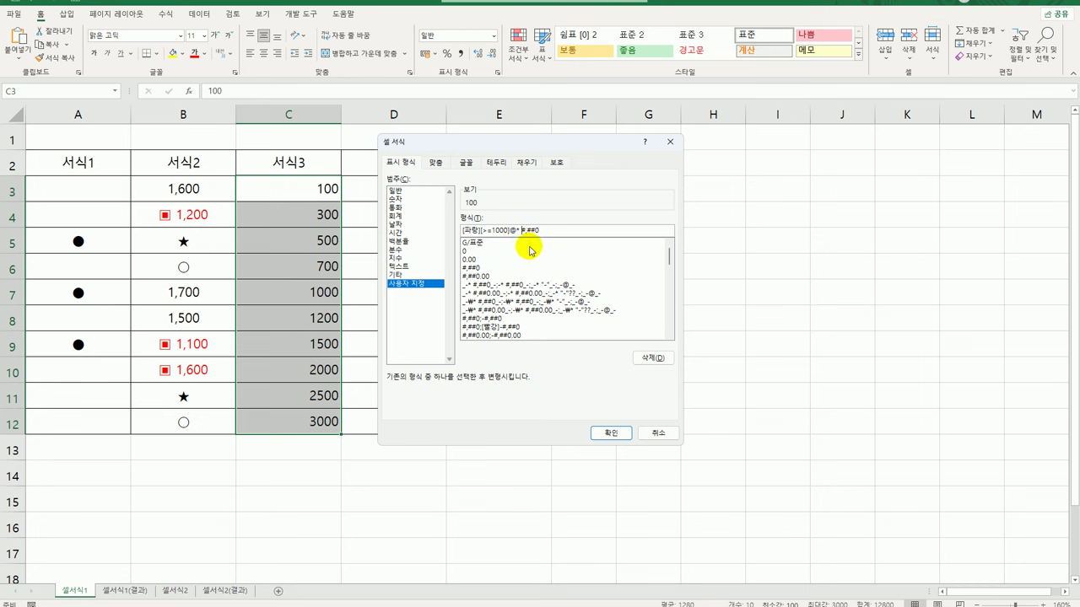
{"action": "left_click", "coordinate": [609, 434]}
{"action": "left_click", "coordinate": [577, 393]}
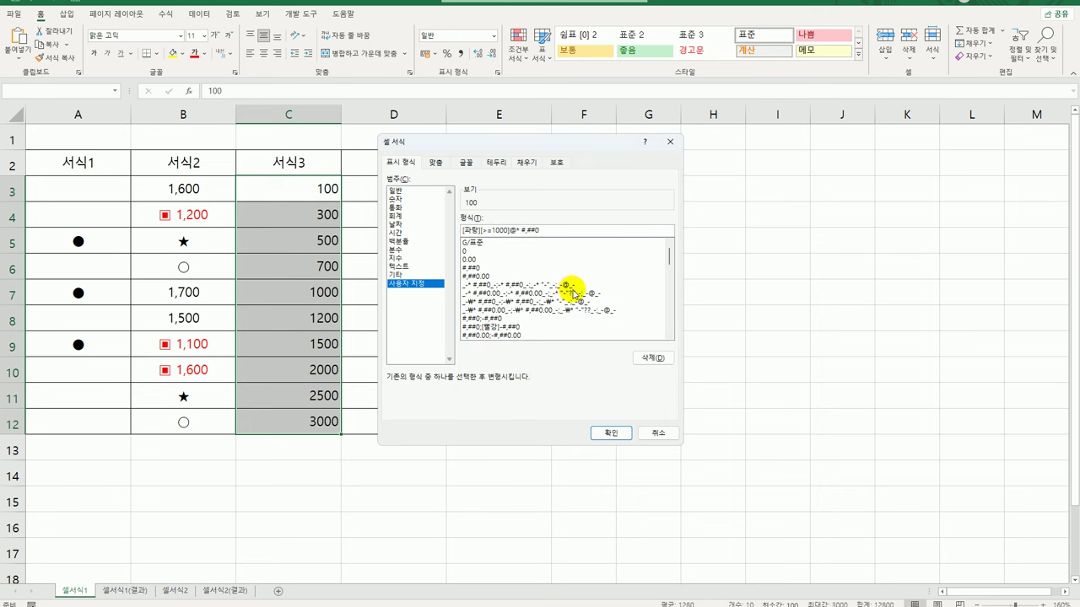
{"action": "type", "text": "\"@\""}
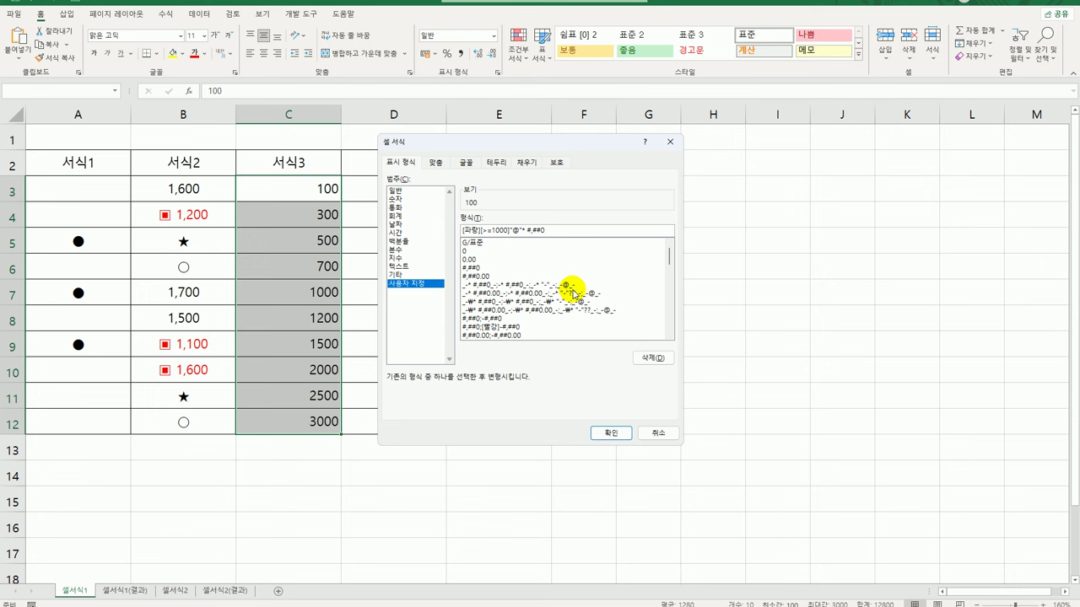
{"action": "left_click", "coordinate": [599, 434]}
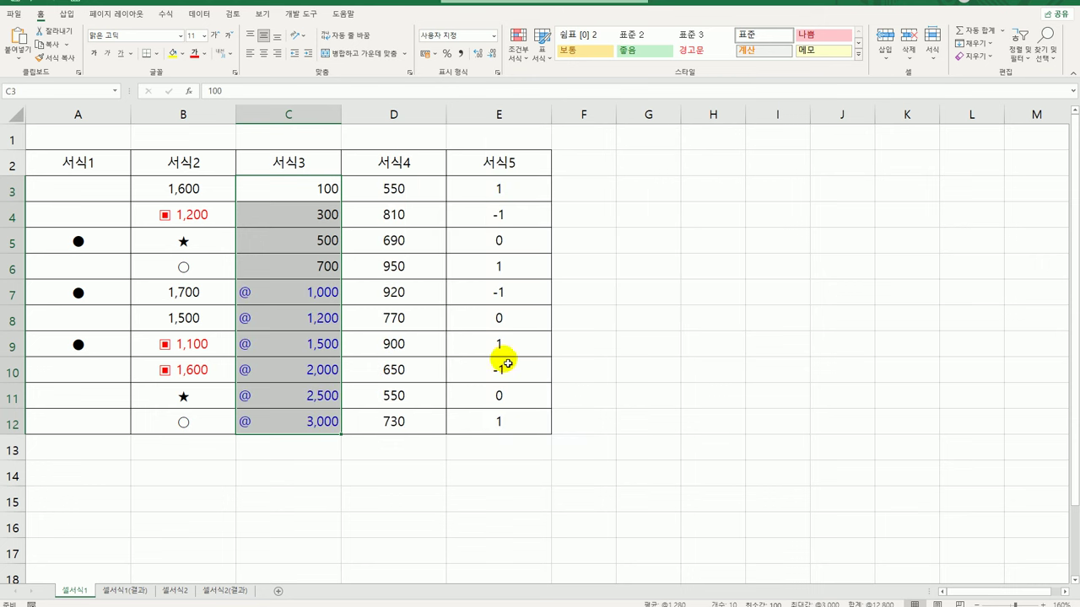
{"action": "left_click_drag", "start_coordinate": [323, 303], "coordinate": [313, 419]}
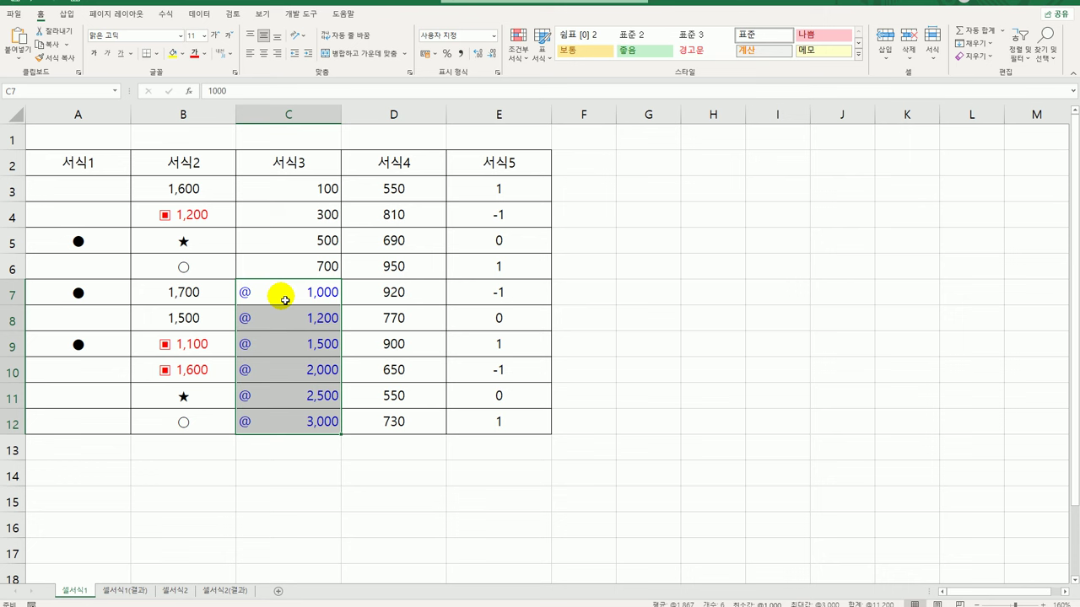
- Enter the notes heading 사용자 지정 서식 in G2, correcting its last character
{"action": "left_click", "coordinate": [657, 168]}
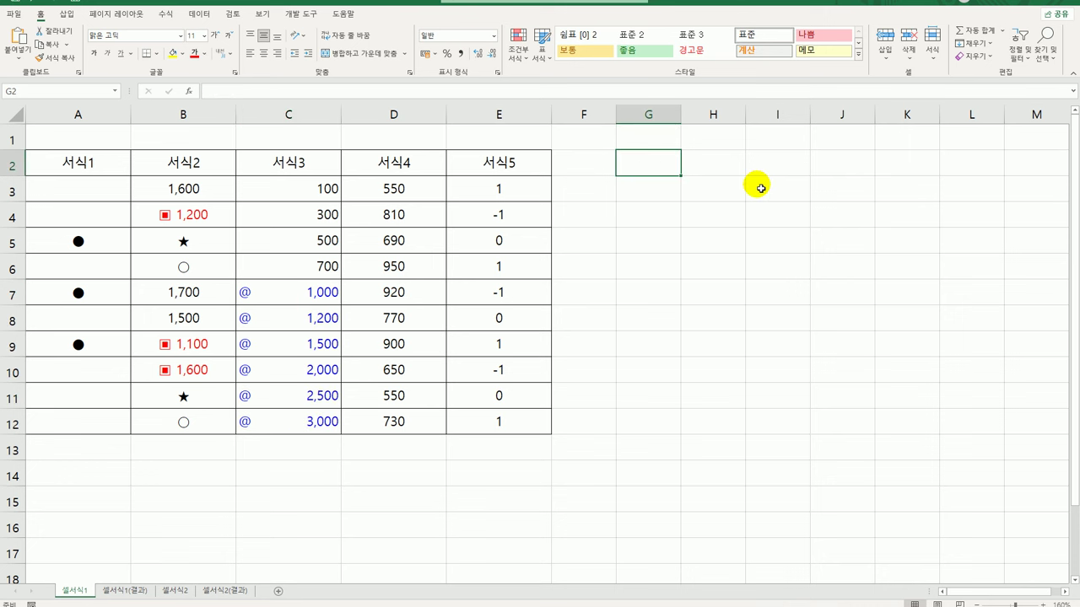
{"action": "type", "text": "사용자 지정 서"}
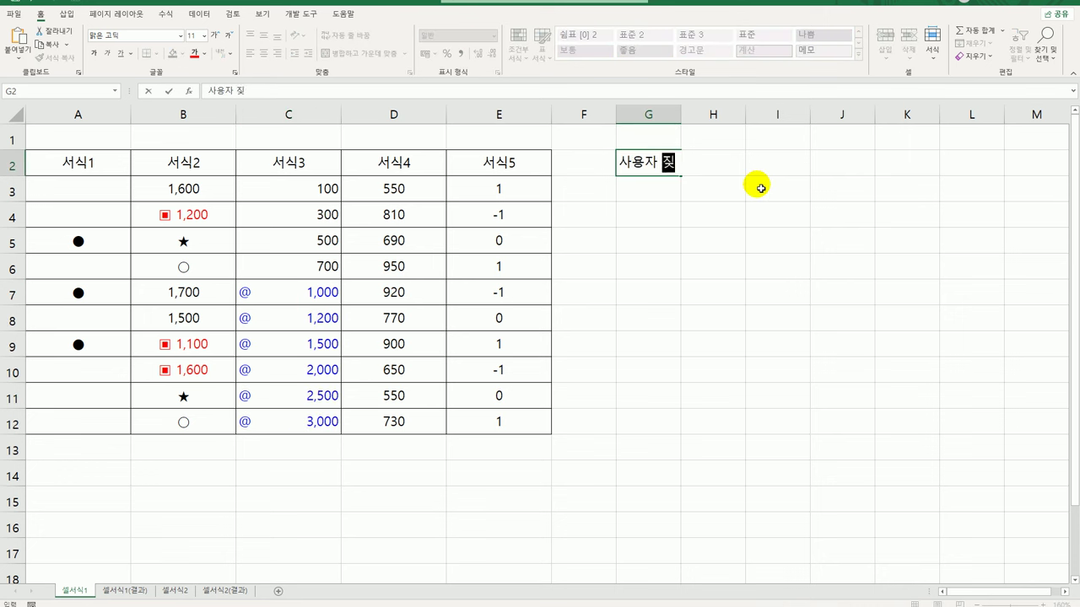
{"action": "type", "text": "식"}
{"action": "key", "text": "Return"}
{"action": "key", "text": "Up"}
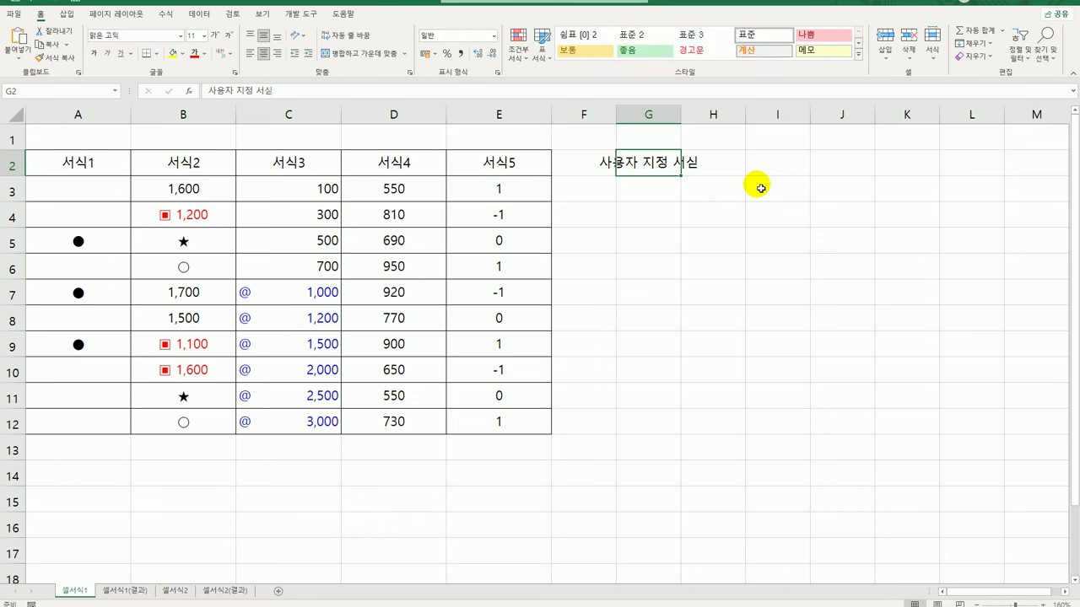
{"action": "key", "text": "F2"}
{"action": "key", "text": "BackSpace"}
{"action": "type", "text": "식"}
{"action": "key", "text": "Return"}
- Enter the section order 양수;음수;0;문자 in G3 under the notes heading
{"action": "type", "text": "양수;음수;90"}
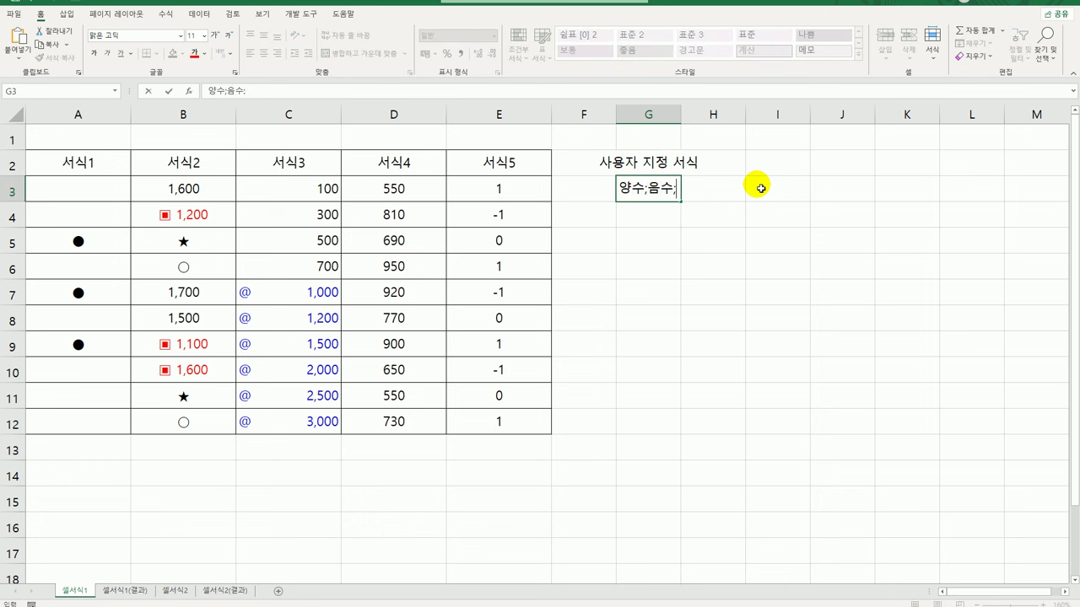
{"action": "key", "text": "BackSpace"}
{"action": "key", "text": "BackSpace"}
{"action": "type", "text": "0;문자"}
{"action": "key", "text": "Return"}
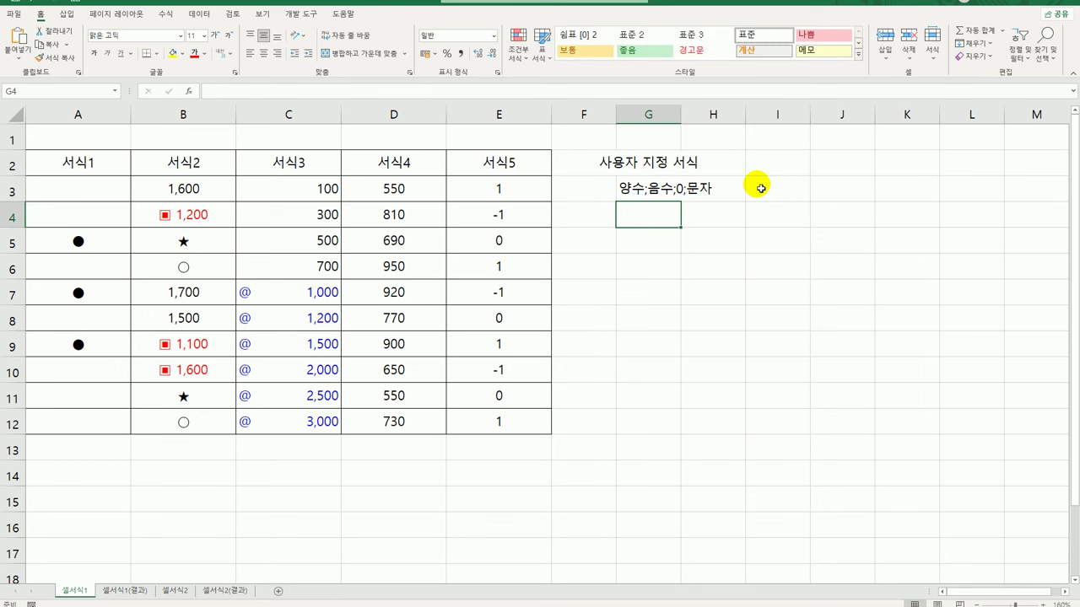
- Enter the conditional format pattern [색깔][조건] 형식 in G4
{"action": "type", "text": "[]"}
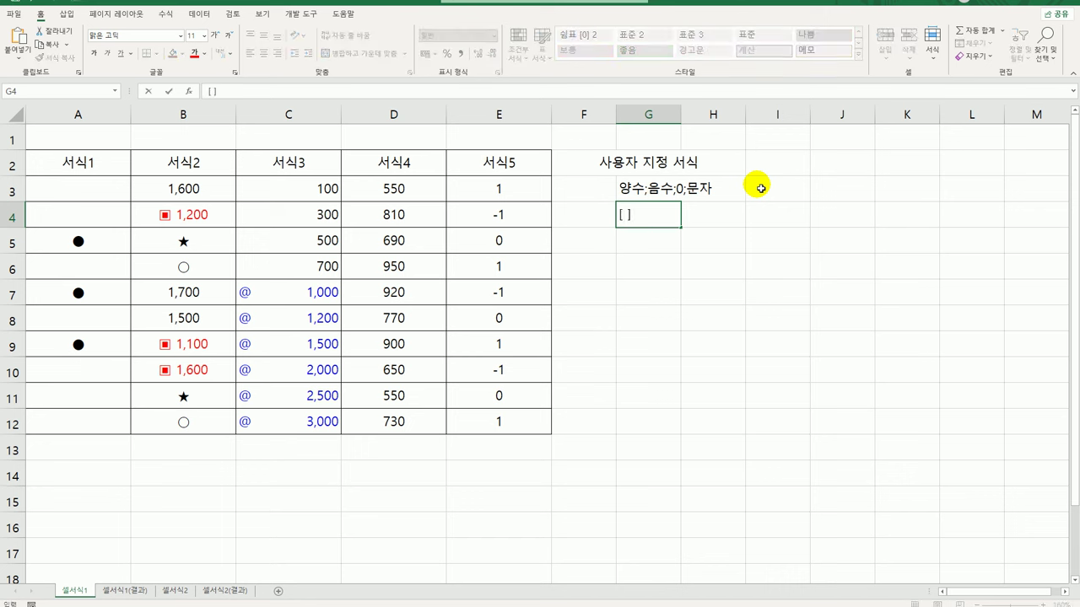
{"action": "key", "text": "Left"}
{"action": "key", "text": "Right"}
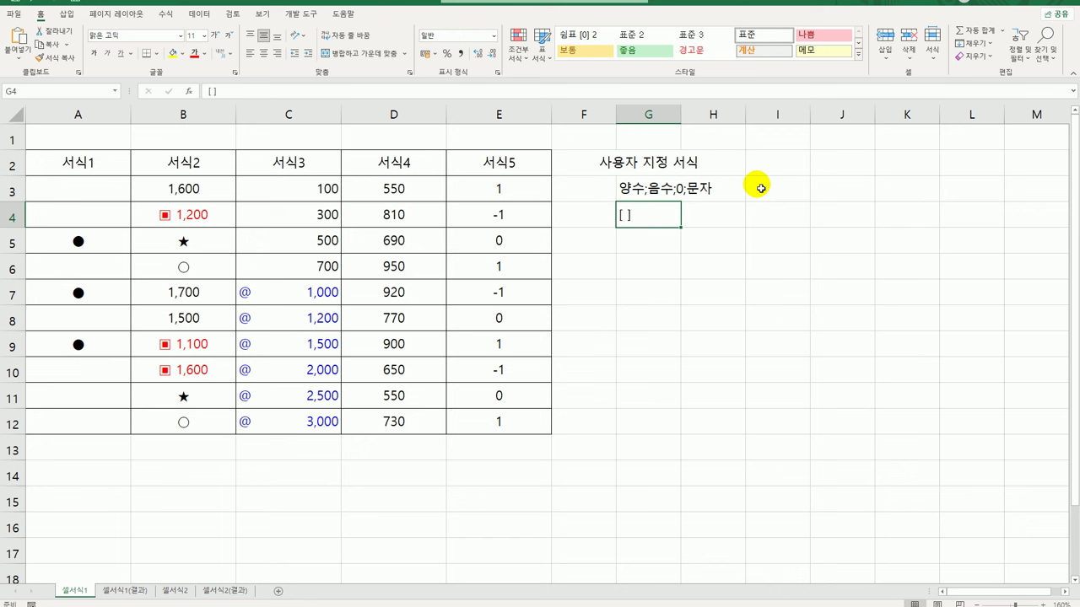
{"action": "key", "text": "F2"}
{"action": "key", "text": "Left"}
{"action": "key", "text": "Left"}
{"action": "type", "text": "[색깔"}
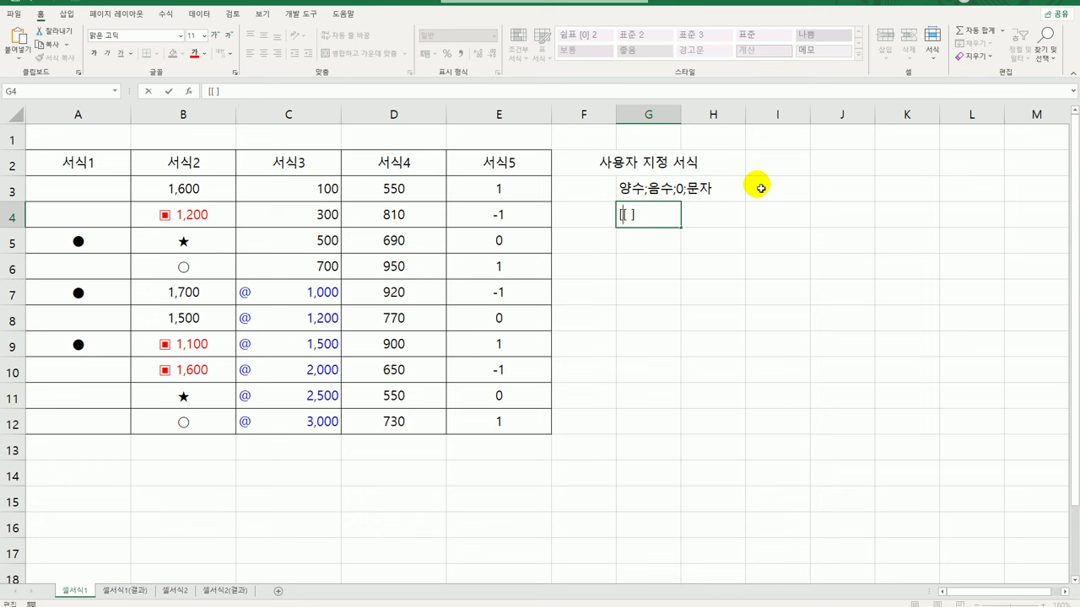
{"action": "type", "text": "][조거ㄴ"}
{"action": "key", "text": "Delete"}
{"action": "type", "text": "형식"}
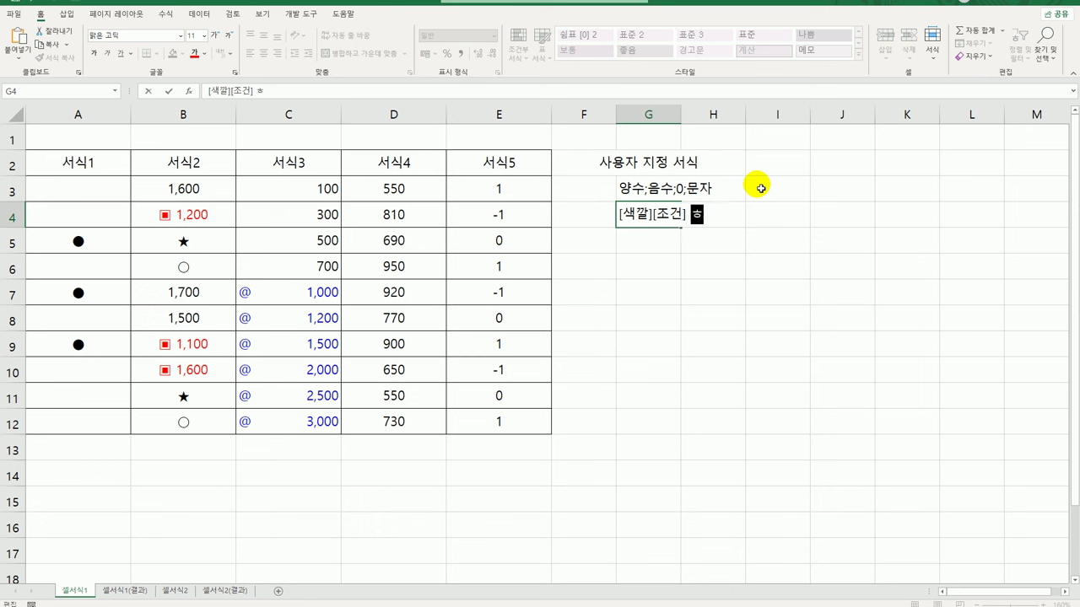
{"action": "key", "text": "Return"}
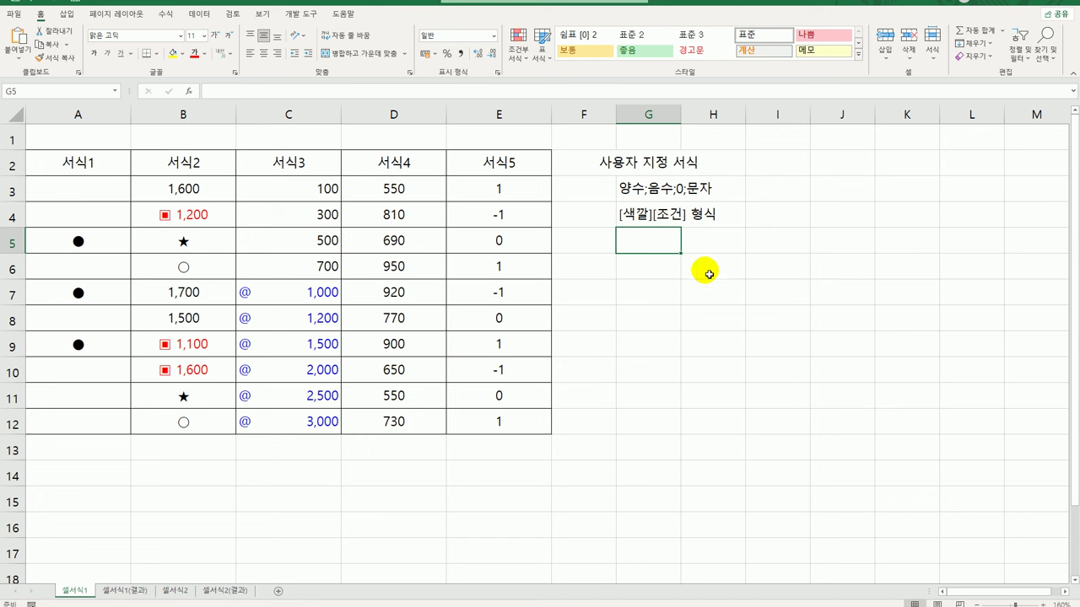
- Enter the symbol * in G5 and its explanation * 뒤에 내용 반복해서 서식 적용 in H5
{"action": "type", "text": "*"}
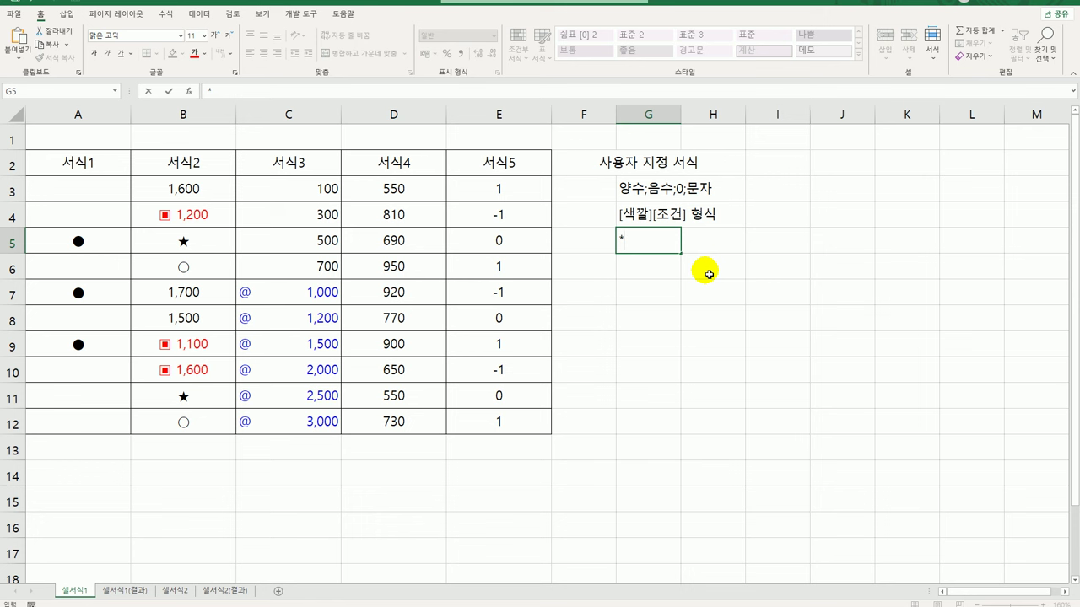
{"action": "key", "text": "Return"}
{"action": "key", "text": "Up"}
{"action": "key", "text": "Right"}
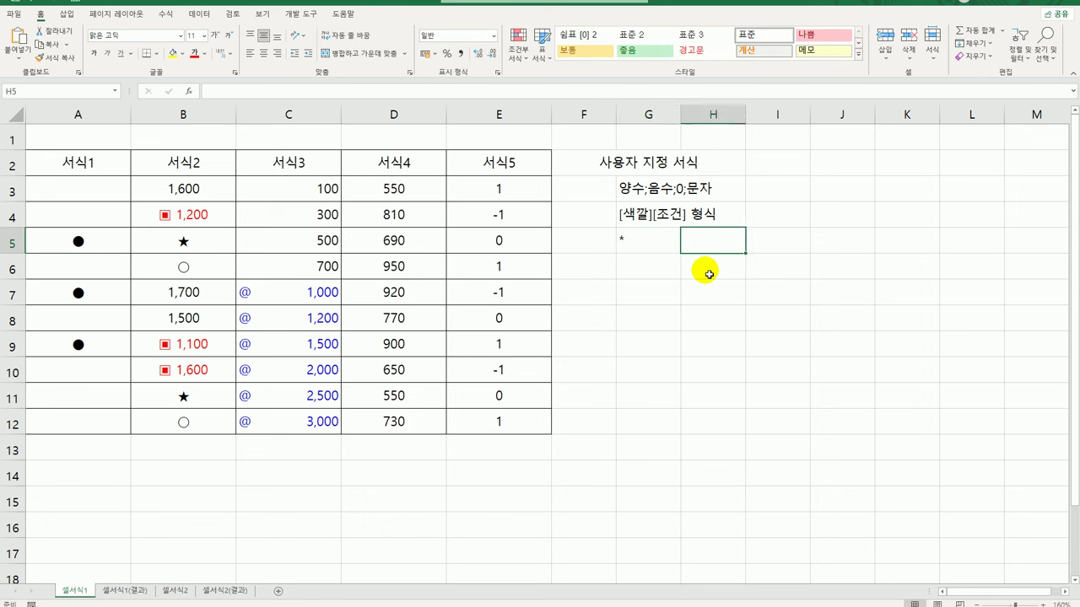
{"action": "type", "text": "*"}
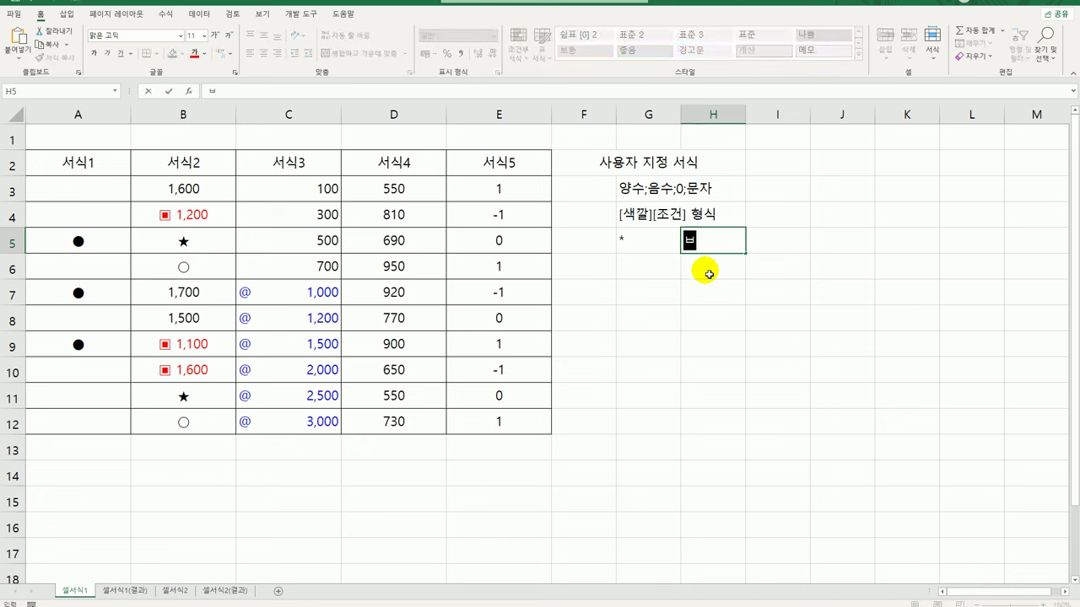
{"action": "type", "text": " 뒤에 내용 반"}
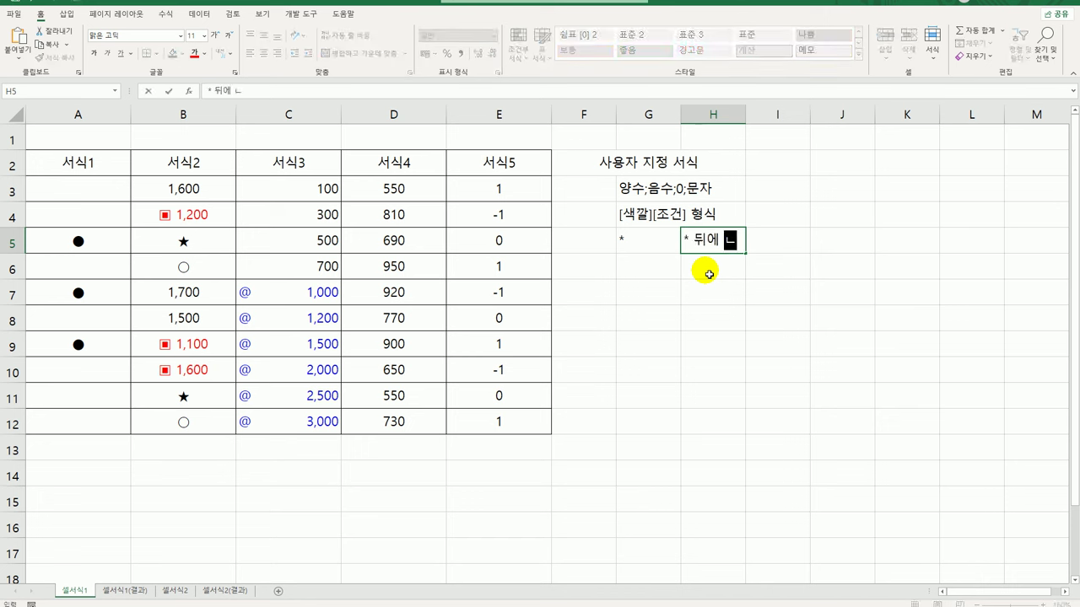
{"action": "type", "text": "복해서"}
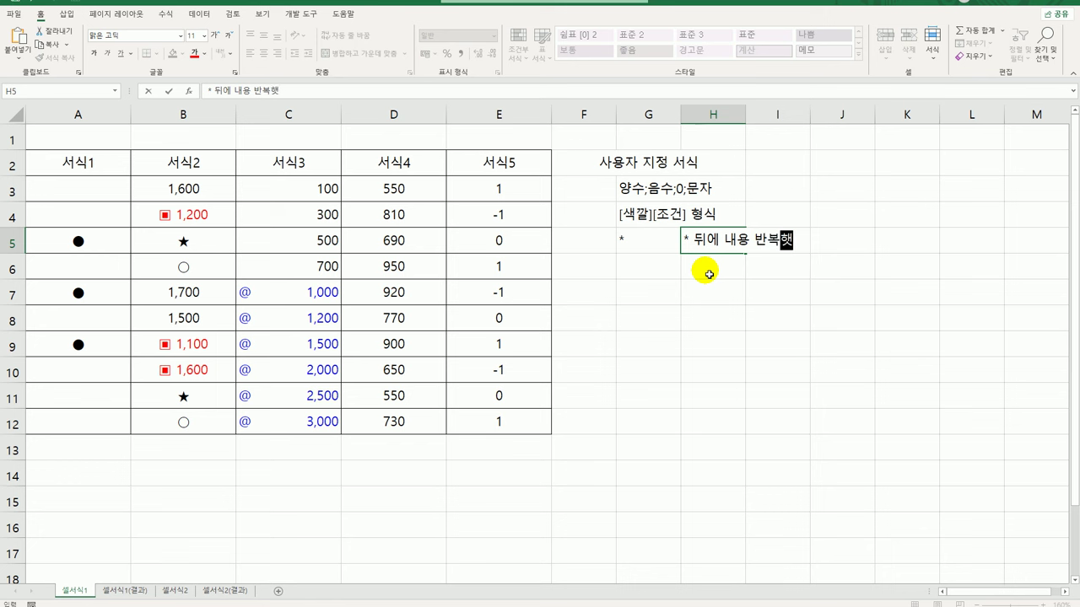
{"action": "type", "text": " 서시ㄱ 적용"}
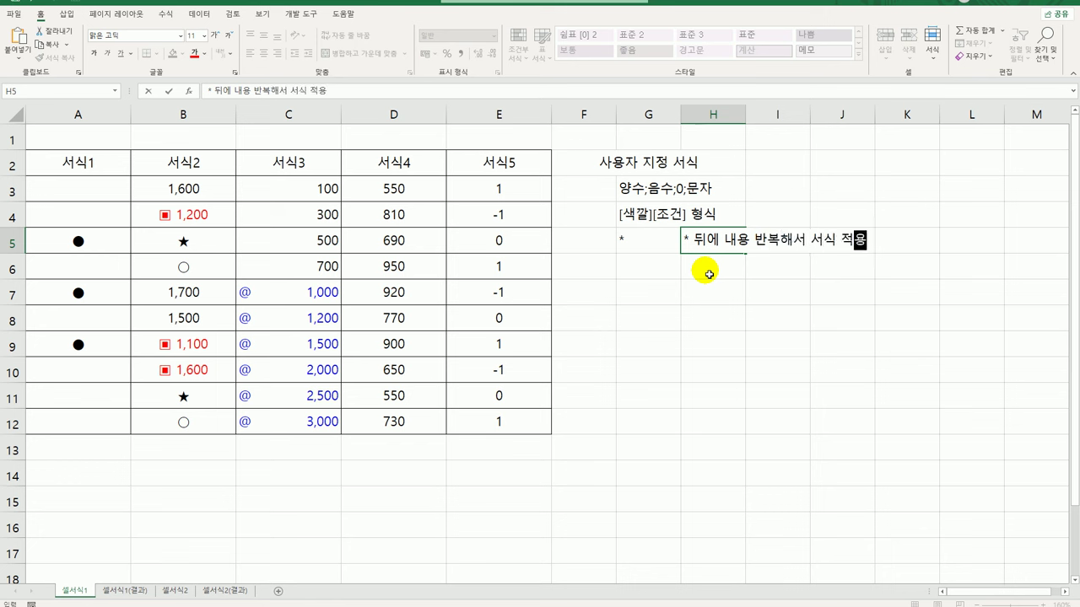
{"action": "key", "text": "Return"}
- Start a custom number format for D3:D12 with the colour and condition [파랑][<700]
{"action": "left_click", "coordinate": [417, 195]}
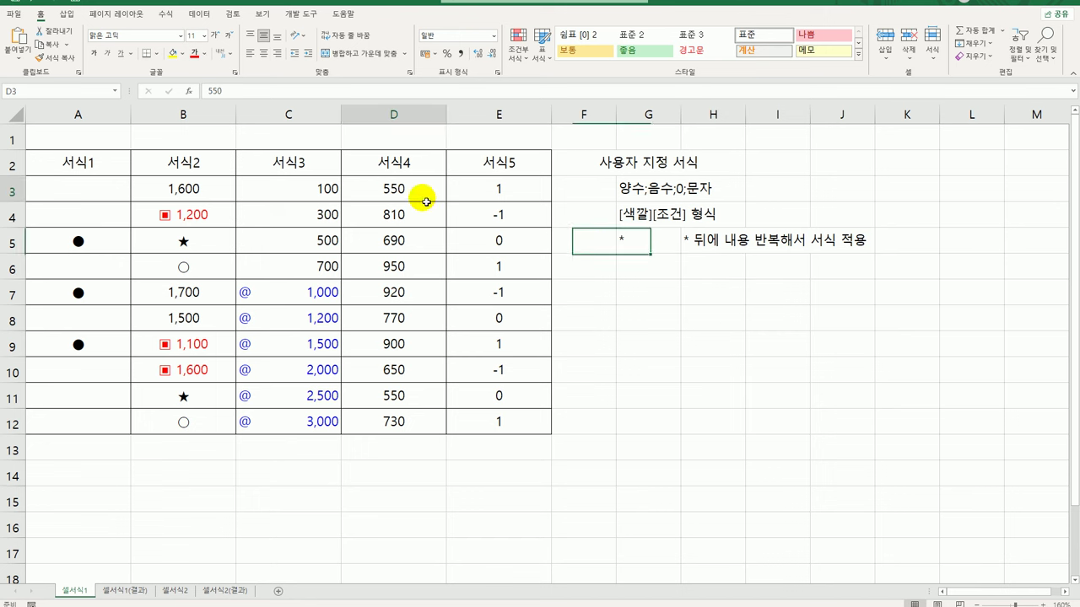
{"action": "left_click_drag", "start_coordinate": [393, 187], "coordinate": [389, 427]}
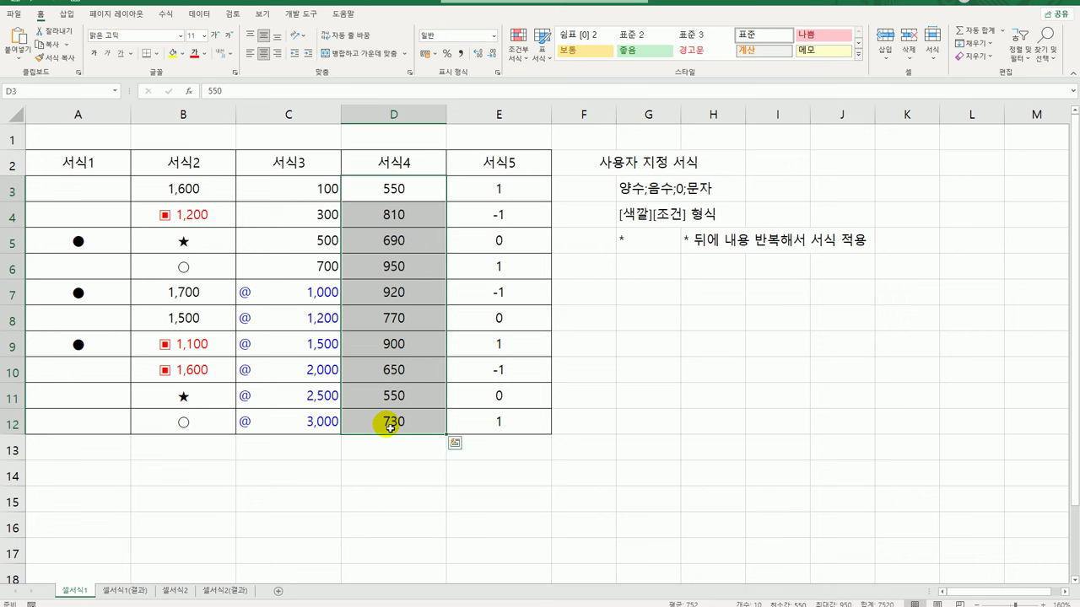
{"action": "right_click", "coordinate": [395, 182]}
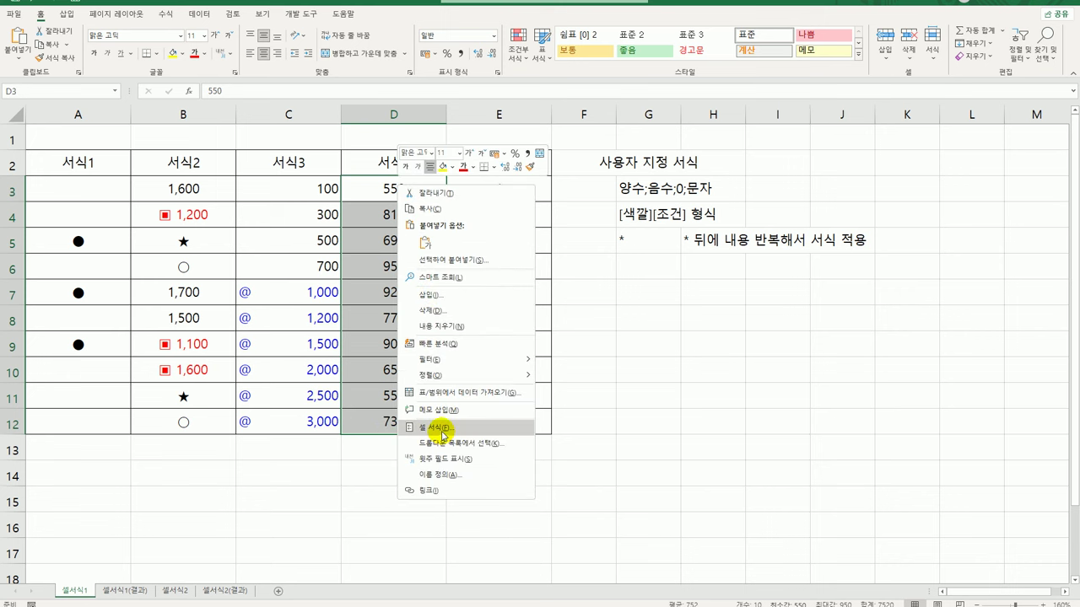
{"action": "left_click", "coordinate": [434, 427]}
{"action": "left_click_drag", "start_coordinate": [465, 279], "coordinate": [645, 164]}
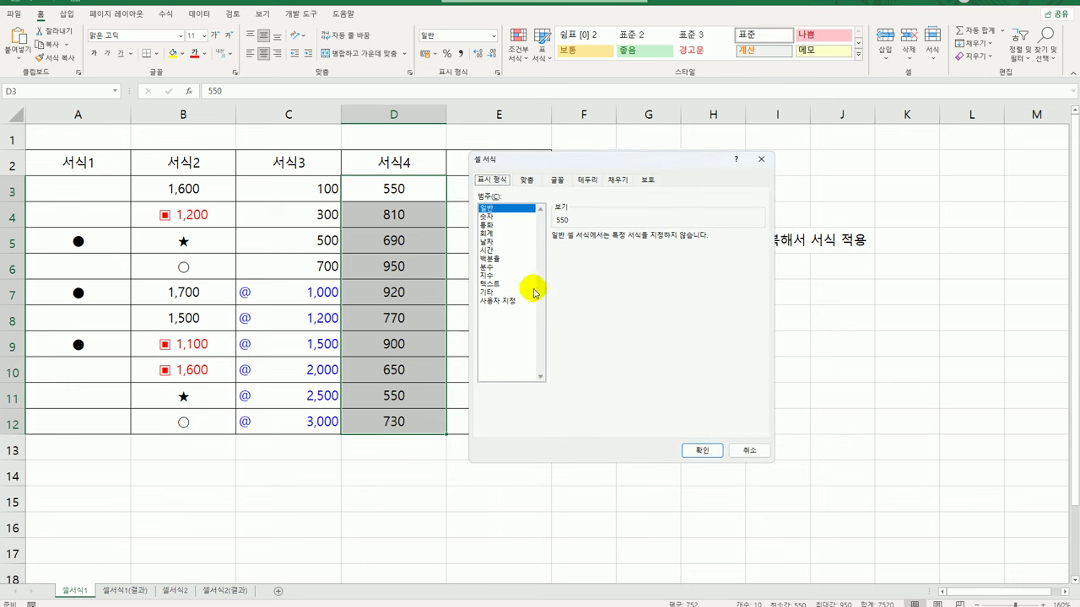
{"action": "left_click", "coordinate": [506, 301]}
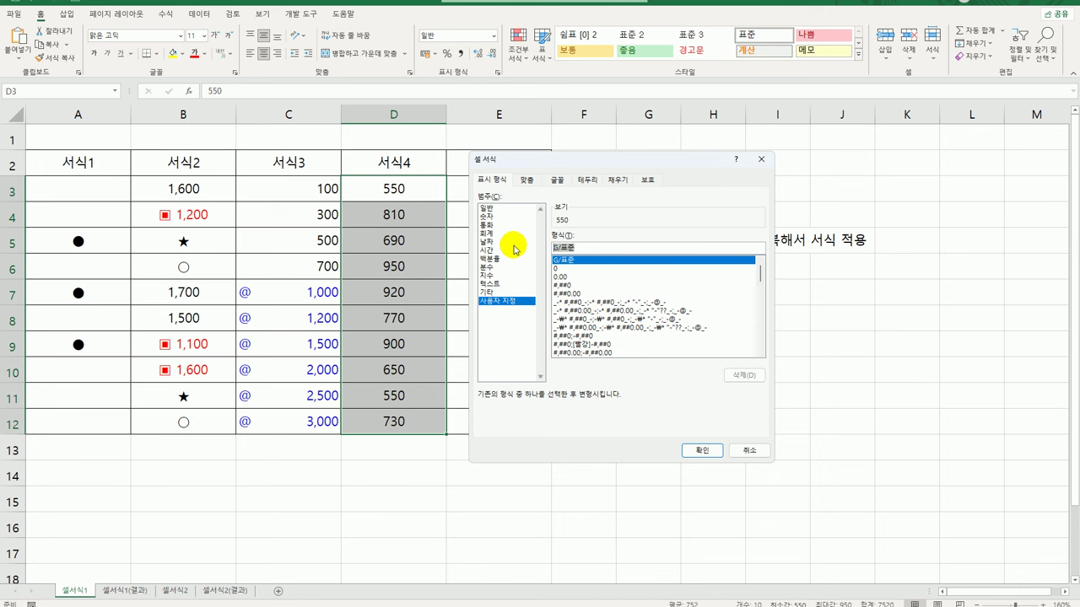
{"action": "type", "text": "["}
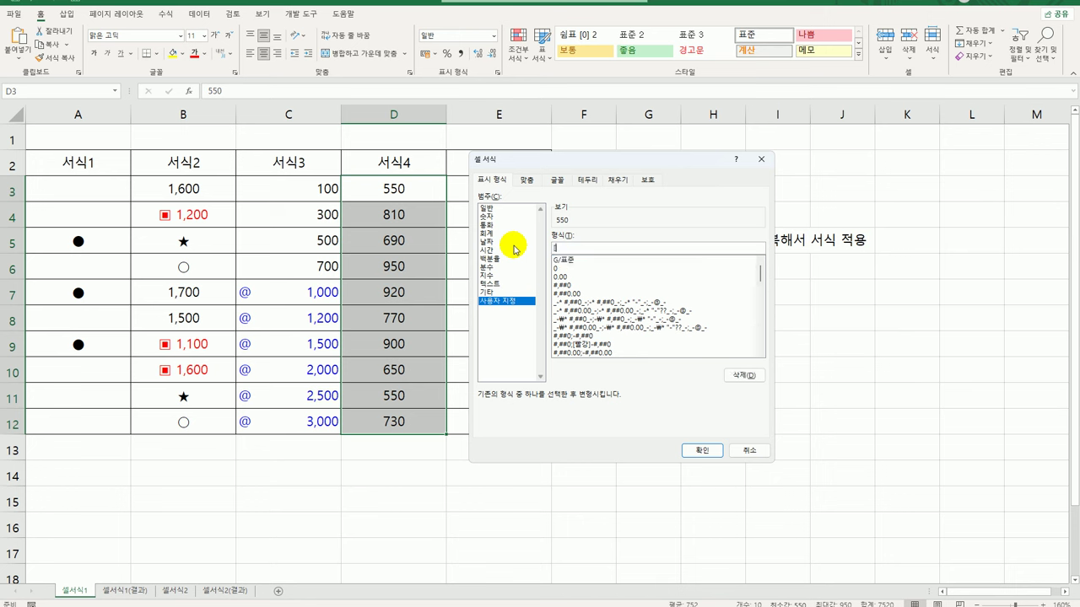
{"action": "type", "text": "파레ㅇ]"}
{"action": "type", "text": "[<"}
{"action": "type", "text": "700]"}
- Complete the first section of the D3:D12 format with 0, a space-repeating * and the quoted text "Small"
{"action": "type", "text": "0"}
{"action": "type", "text": "* "}
{"action": "type", "text": "\""}
{"action": "type", "text": "s"}
{"action": "type", "text": "ㅏ"}
{"action": "type", "text": "mall\""}
- Add the second section [빨강][>=700]0* "Large", apply the format to D3:D12 and widen column D slightly
{"action": "type", "text": ";["}
{"action": "type", "text": "빨강]"}
{"action": "type", "text": "["}
{"action": "type", "text": ">=700"}
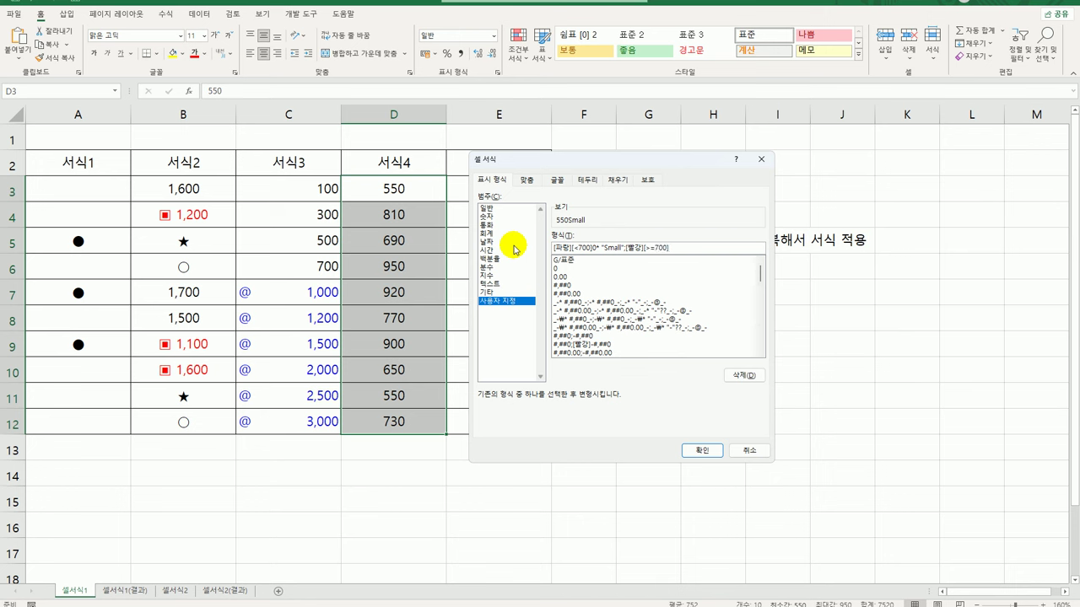
{"action": "type", "text": "]0* \"Large\""}
{"action": "left_click", "coordinate": [700, 450]}
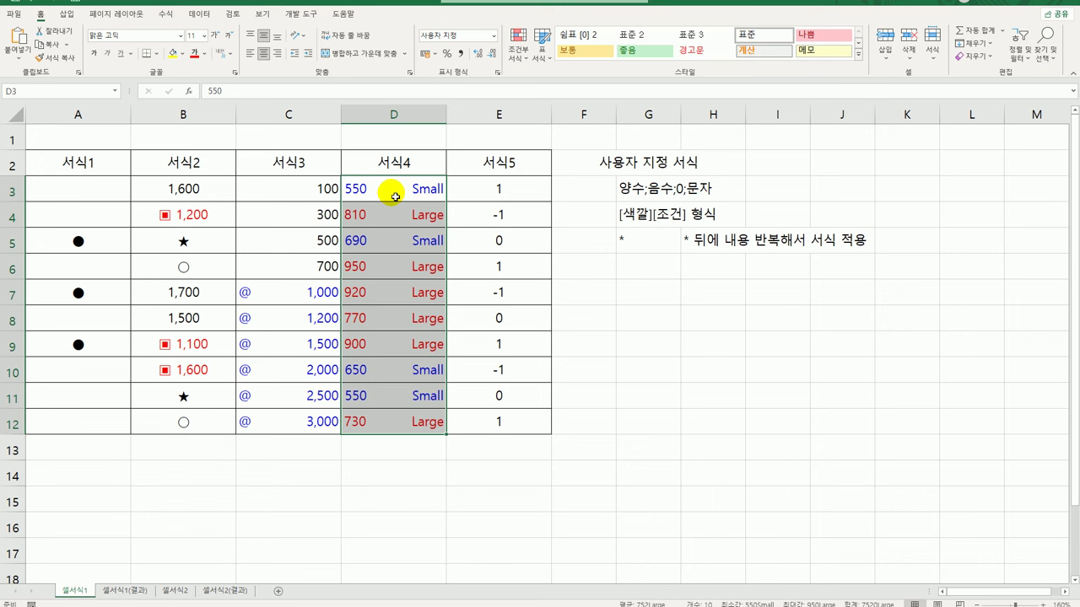
{"action": "left_click_drag", "start_coordinate": [446, 119], "coordinate": [475, 117]}
- Start a custom number format for E3:E12 with the colour and condition [파랑][=0]
{"action": "left_click_drag", "start_coordinate": [518, 188], "coordinate": [502, 423]}
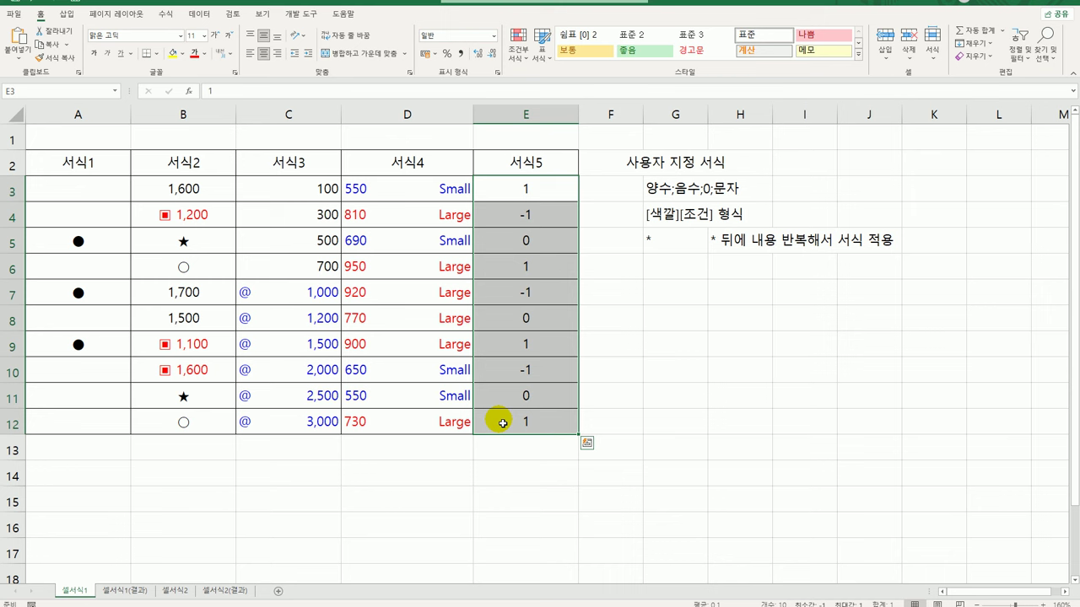
{"action": "right_click", "coordinate": [523, 189]}
{"action": "left_click", "coordinate": [573, 411]}
{"action": "left_click_drag", "start_coordinate": [561, 272], "coordinate": [242, 130]}
{"action": "left_click", "coordinate": [173, 272]}
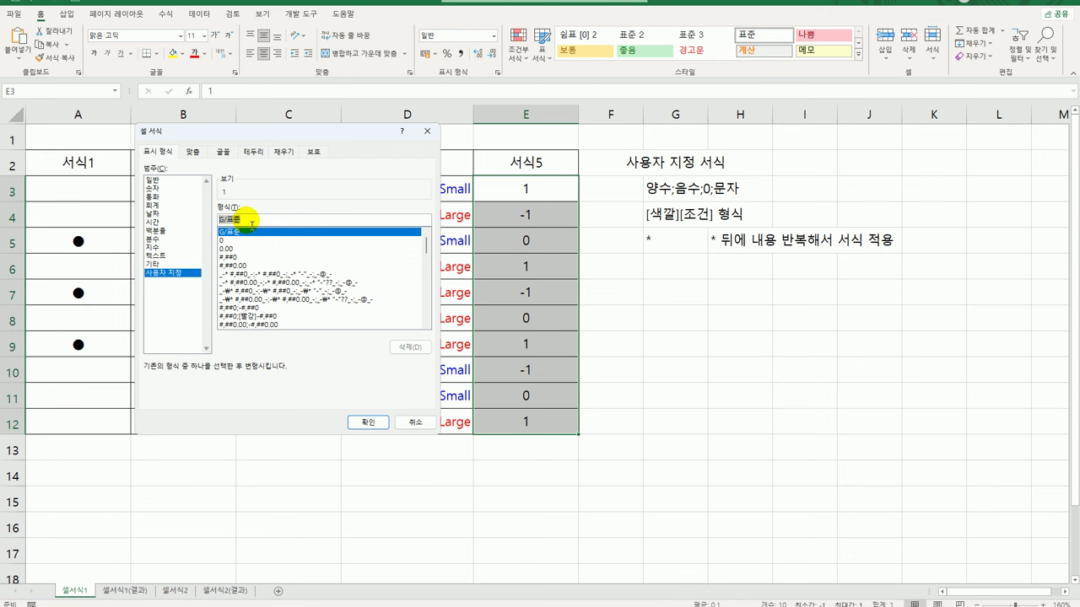
{"action": "key", "text": "BackSpace"}
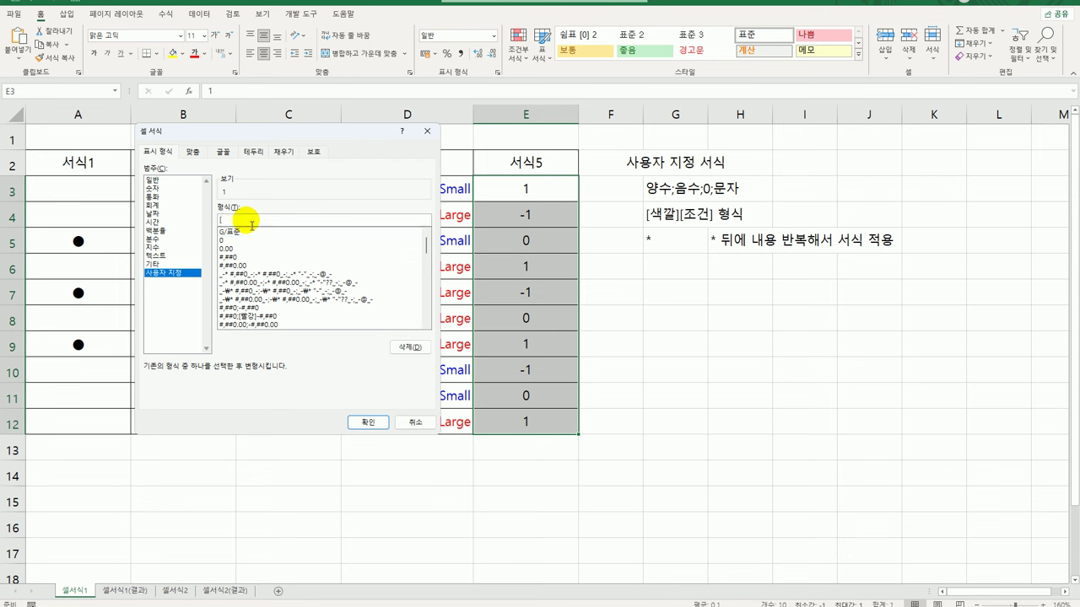
{"action": "type", "text": "[파랑"}
{"action": "key", "text": "super"}
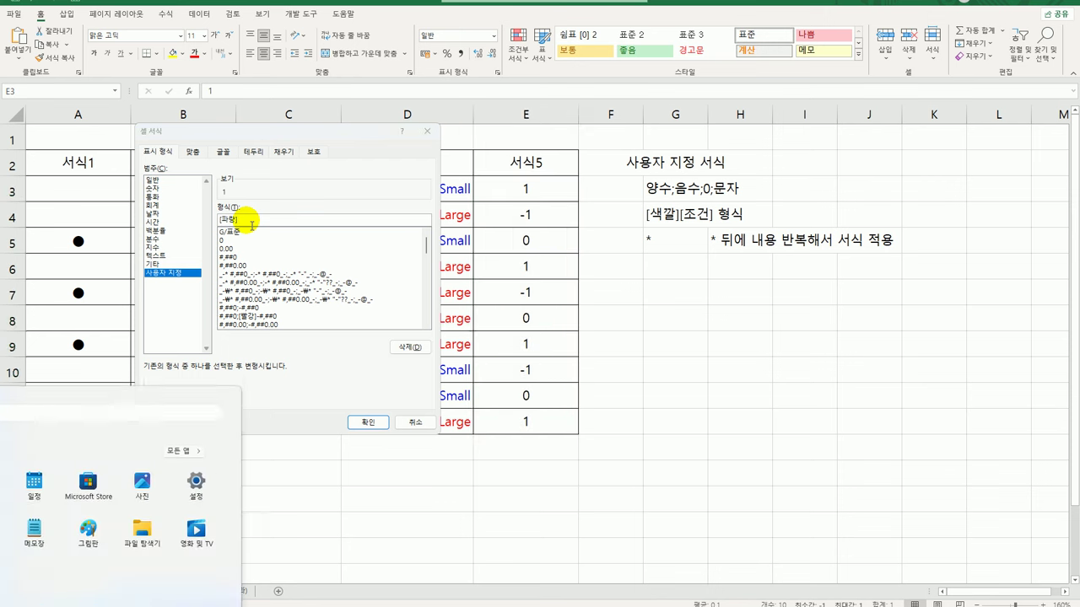
{"action": "key", "text": "Escape"}
{"action": "type", "text": "][="}
{"action": "type", "text": "0]"}
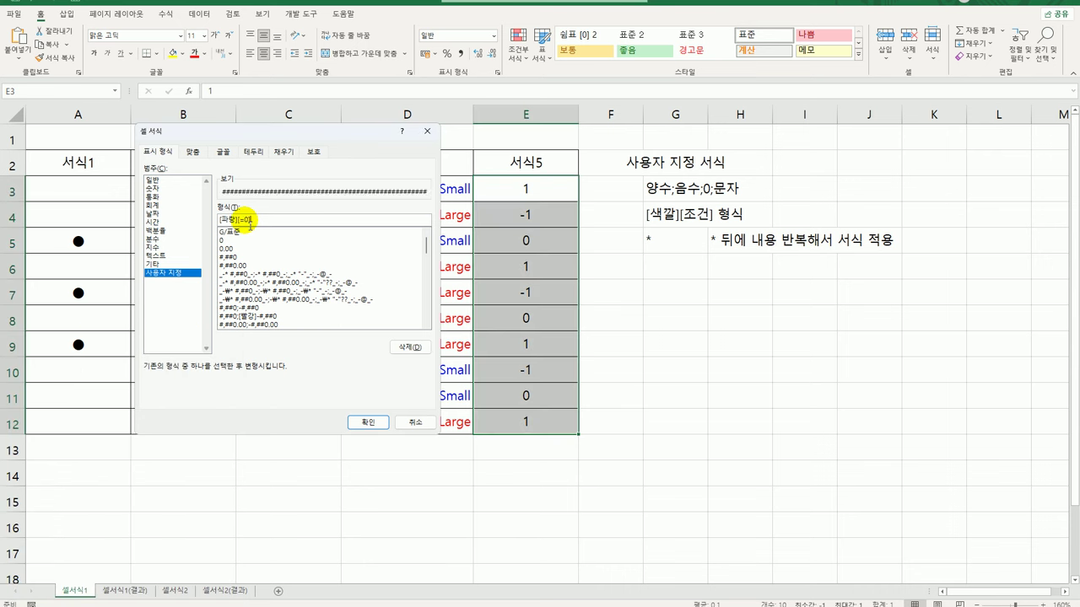
- Complete the first section of the E3:E12 format with the quoted symbol "○" followed by 0
{"action": "type", "text": "\"ㅁ"}
{"action": "key", "text": "Hangul_Hanja"}
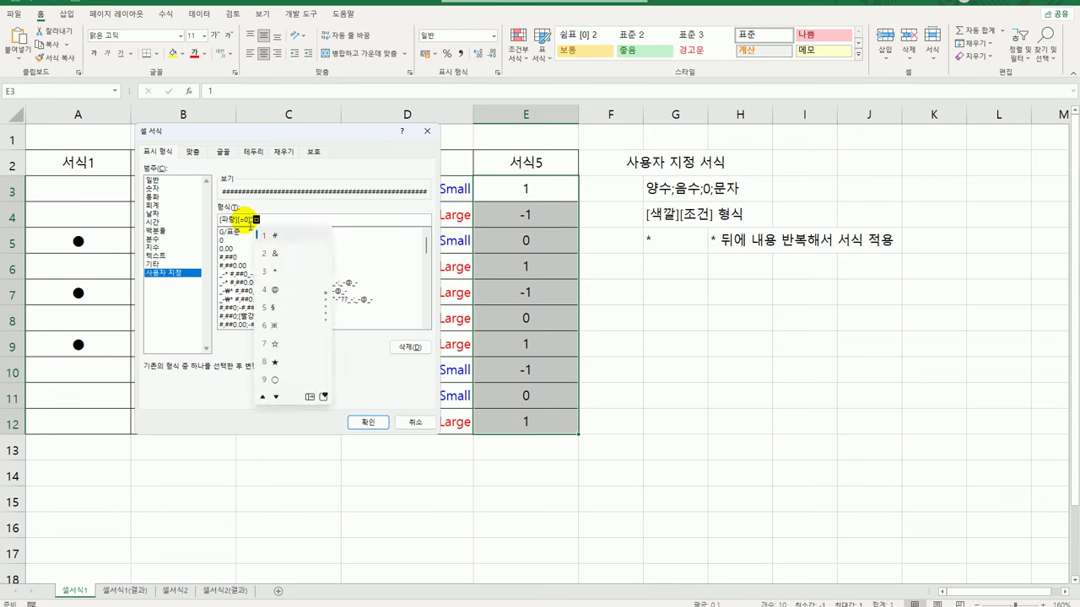
{"action": "left_click", "coordinate": [283, 381]}
{"action": "type", "text": "\"○"}
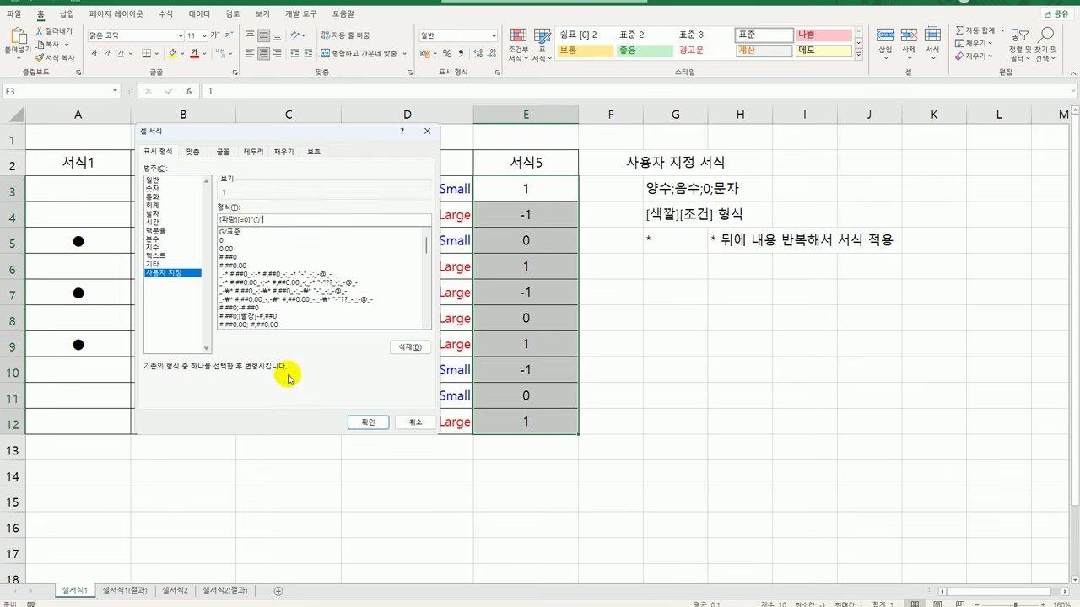
{"action": "type", "text": "0"}
- Add the second section [자홍][=-1]"☆"0 to the E3:E12 format, ending it with a semicolon
{"action": "type", "text": ";"}
{"action": "type", "text": ";[자홍][=-1]"}
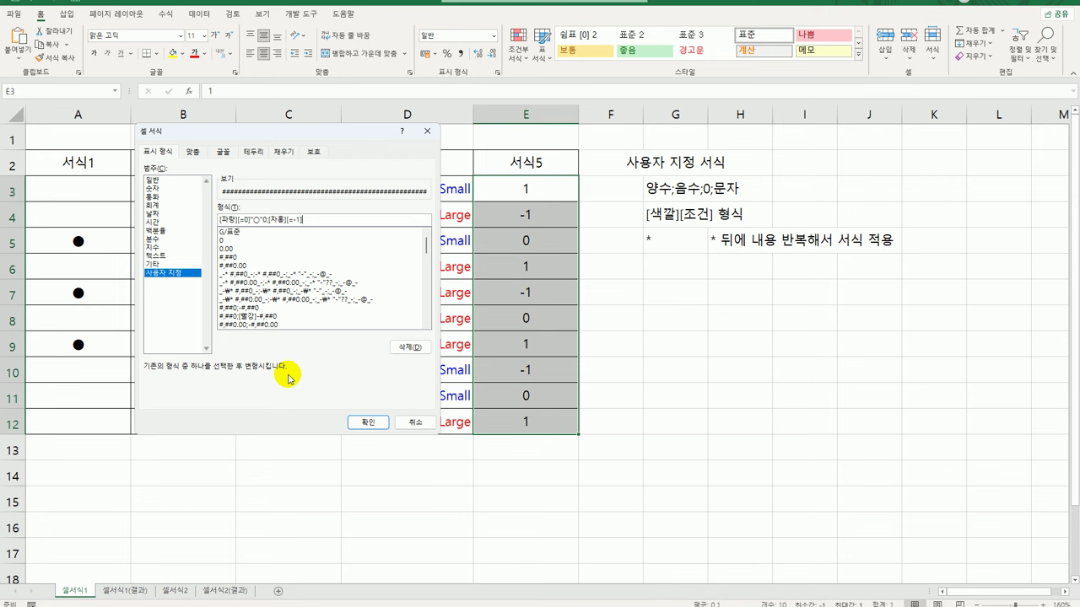
{"action": "type", "text": "\"ㅁ"}
{"action": "key", "text": "Hangul_Hanja"}
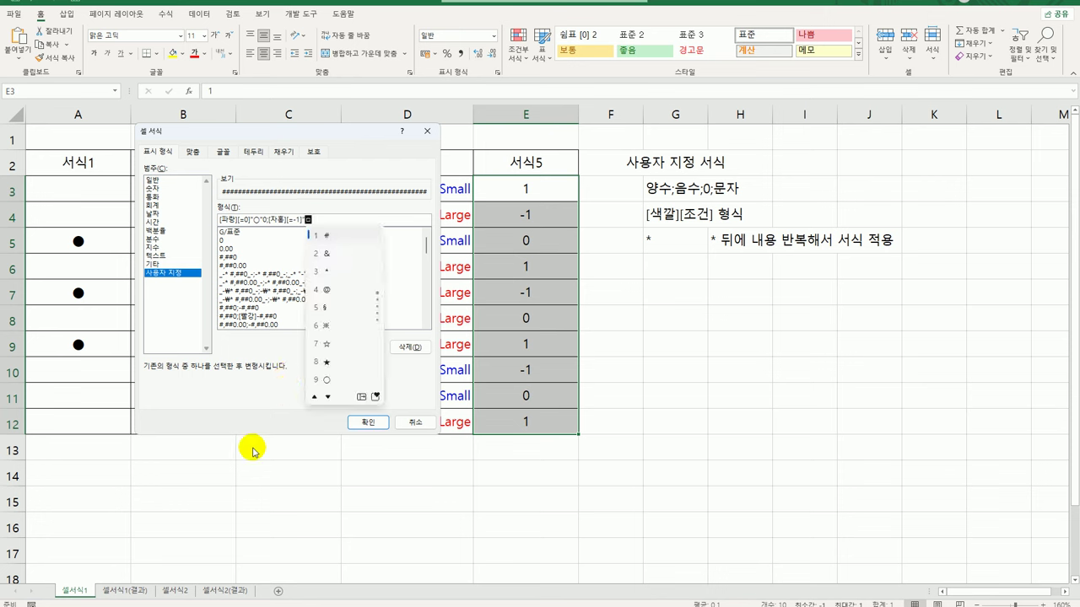
{"action": "left_click", "coordinate": [340, 348]}
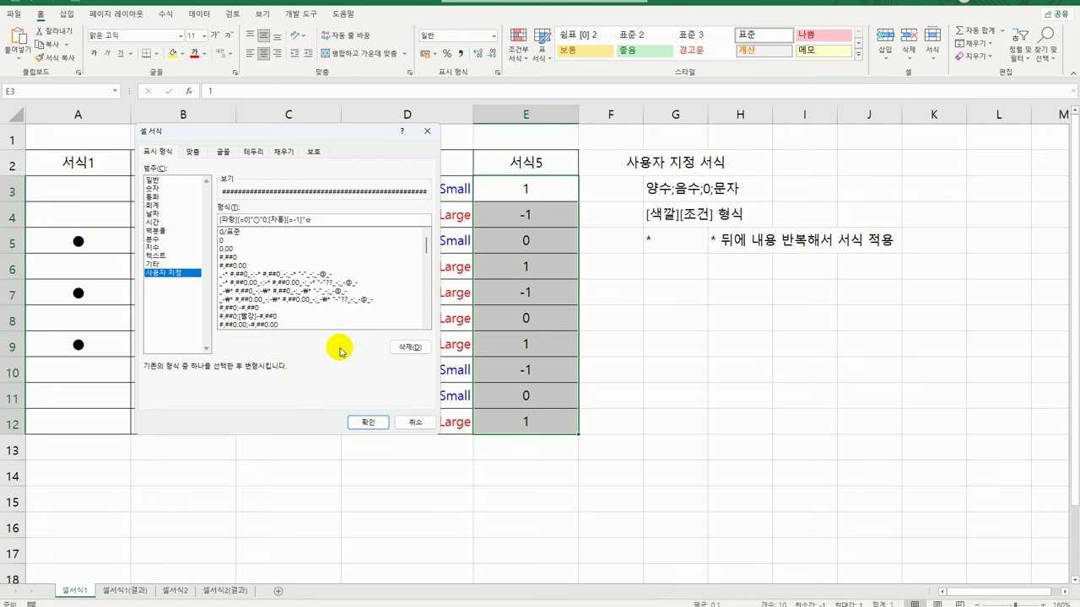
{"action": "type", "text": "\"0;"}
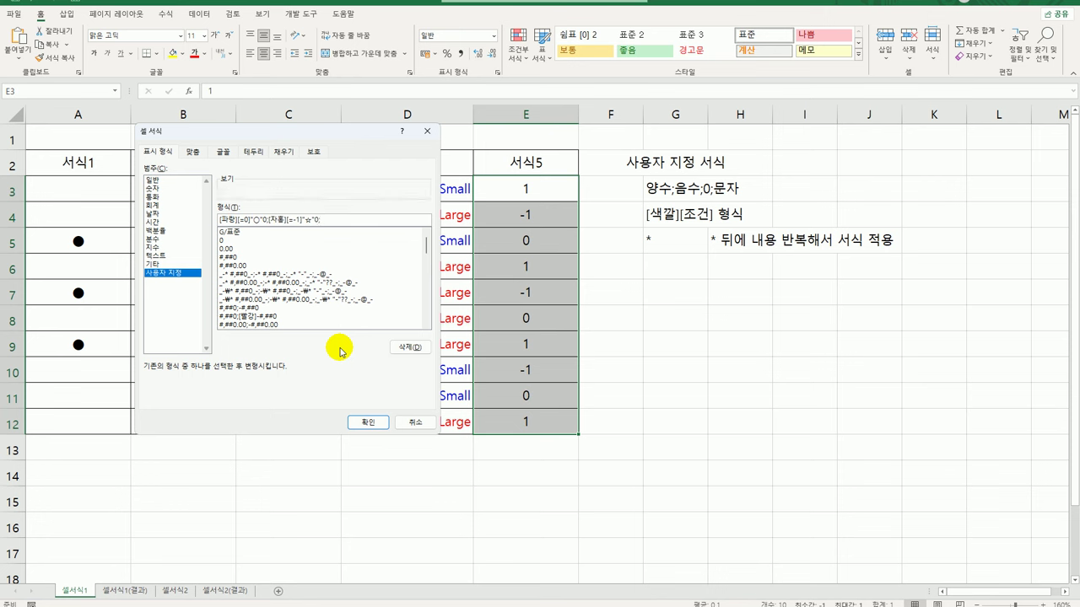
- Insert the quoted symbol "■" as the last section and apply the format to E3:E12
{"action": "type", "text": "\"ㅁ"}
{"action": "key", "text": "Hangul_Hanja"}
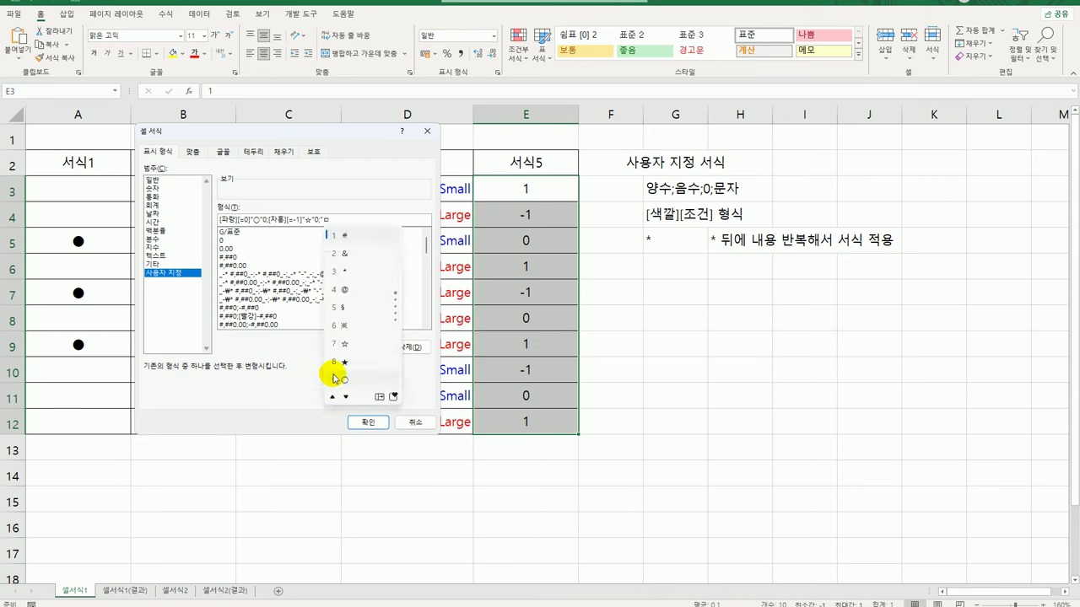
{"action": "left_click", "coordinate": [377, 397]}
{"action": "left_click", "coordinate": [402, 331]}
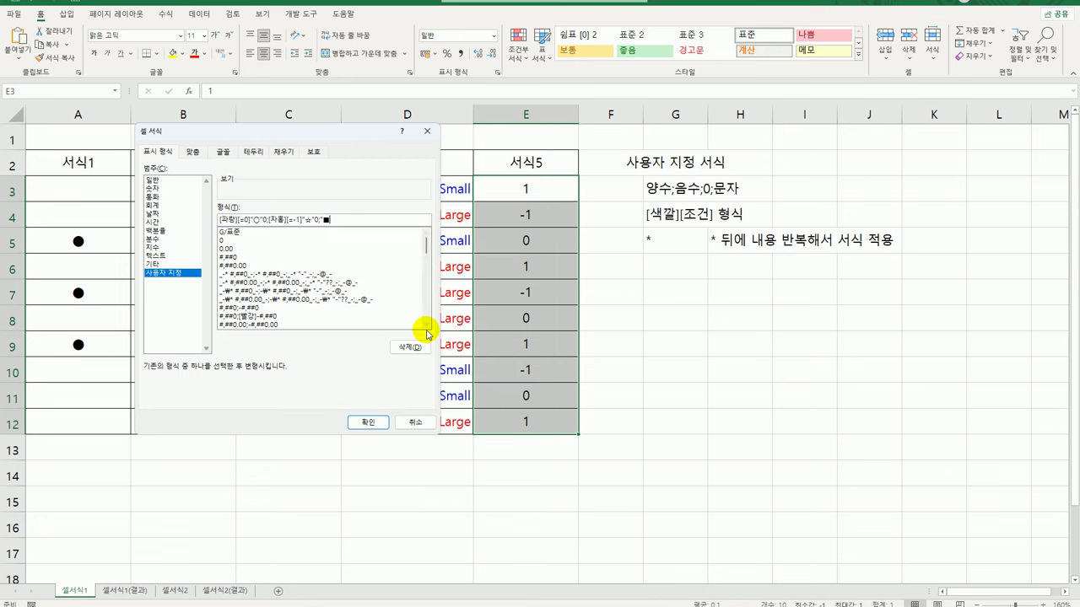
{"action": "type", "text": "\""}
{"action": "left_click", "coordinate": [365, 421]}
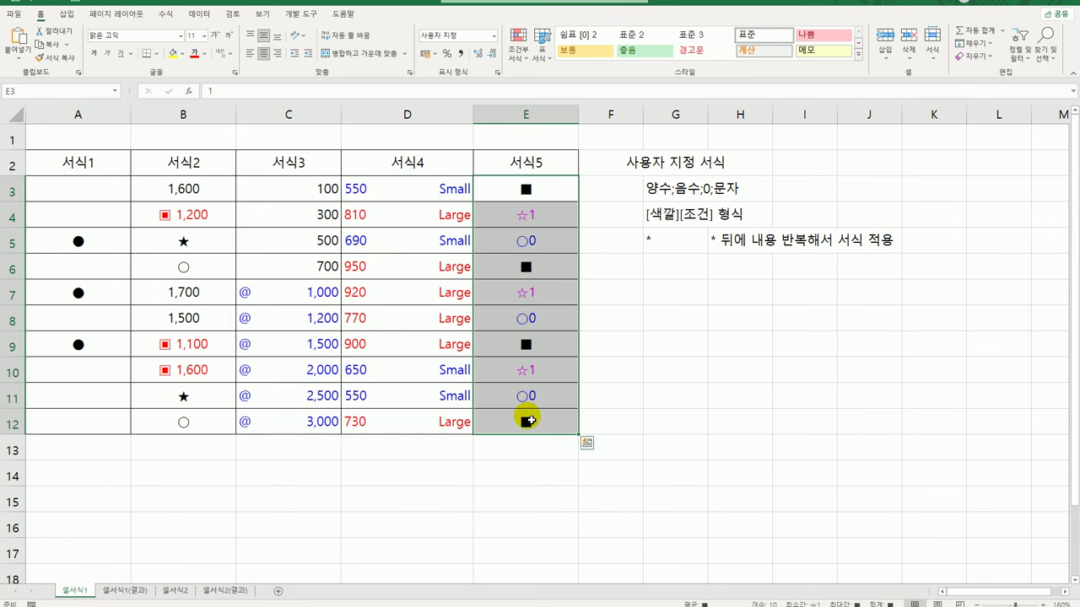
- Compare the formatted table on sheet 셀서식1 with the expected result on sheet 셀서식1(결과)
{"action": "left_click", "coordinate": [528, 419]}
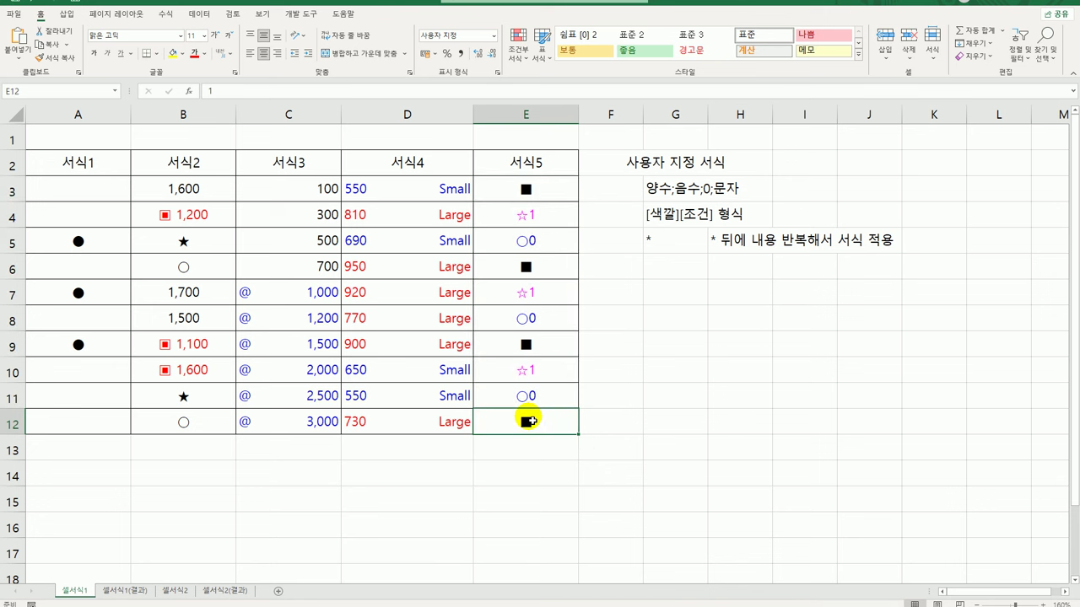
{"action": "left_click", "coordinate": [120, 596]}
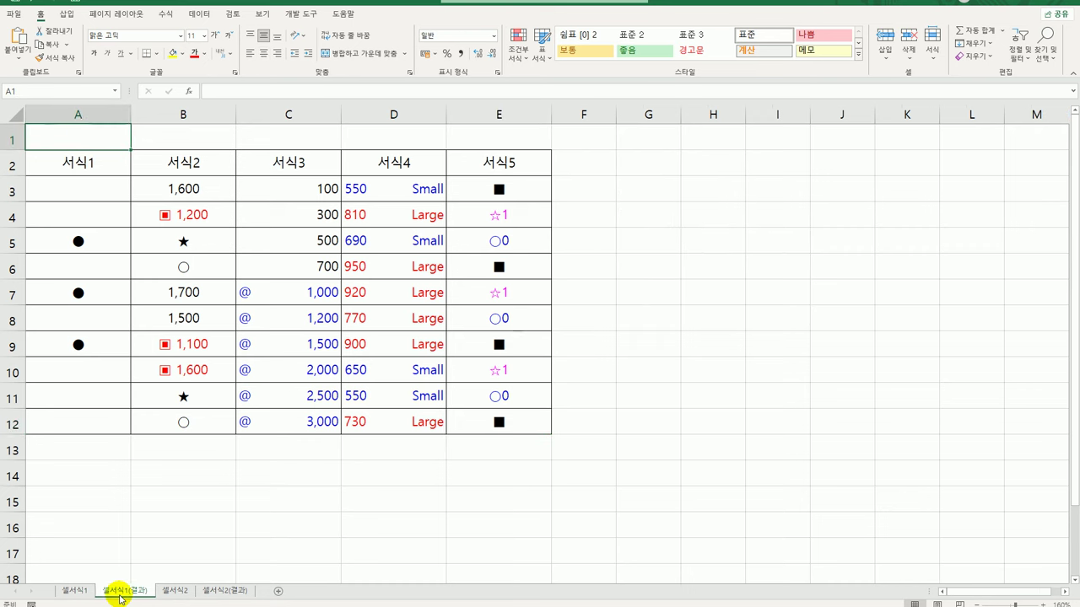
{"action": "left_click", "coordinate": [76, 591]}
{"action": "key", "text": "ctrl+Page_Down"}
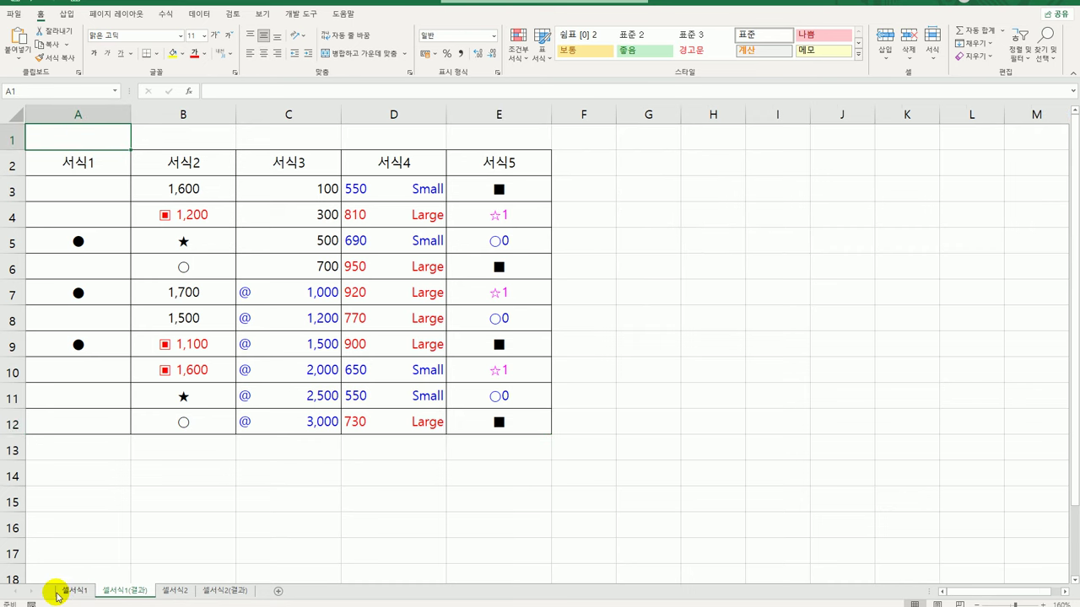
{"action": "left_click", "coordinate": [59, 593]}
{"action": "left_click", "coordinate": [115, 593]}
{"action": "left_click", "coordinate": [72, 592]}
{"action": "left_click", "coordinate": [114, 597]}
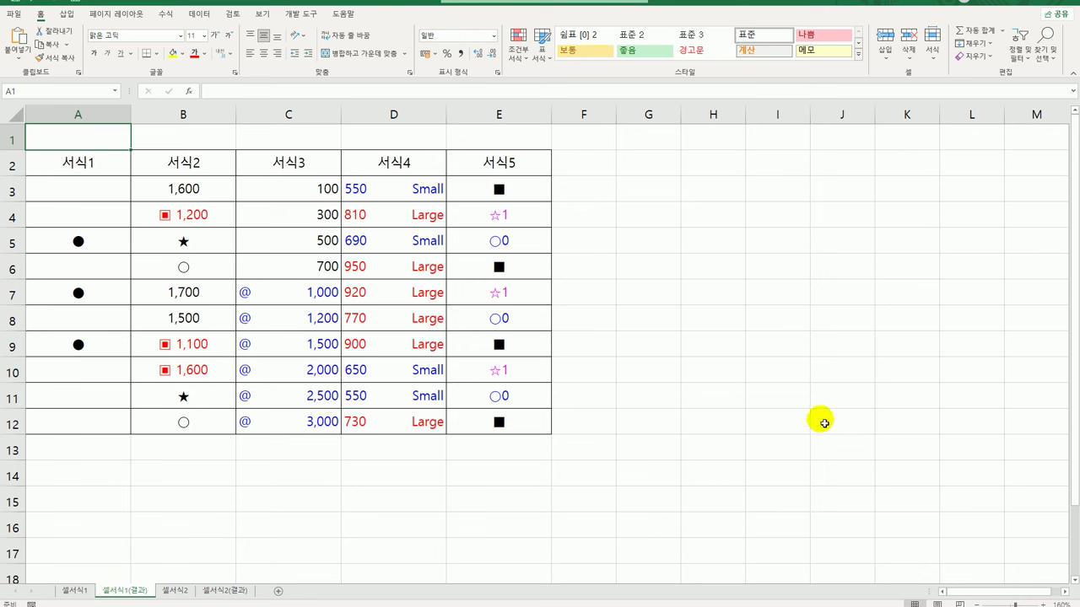
- On sheet 셀서식2, begin a custom number format for A3:A12 with the first section [>=10000]0"동" 0000"호";
{"action": "left_click", "coordinate": [180, 594]}
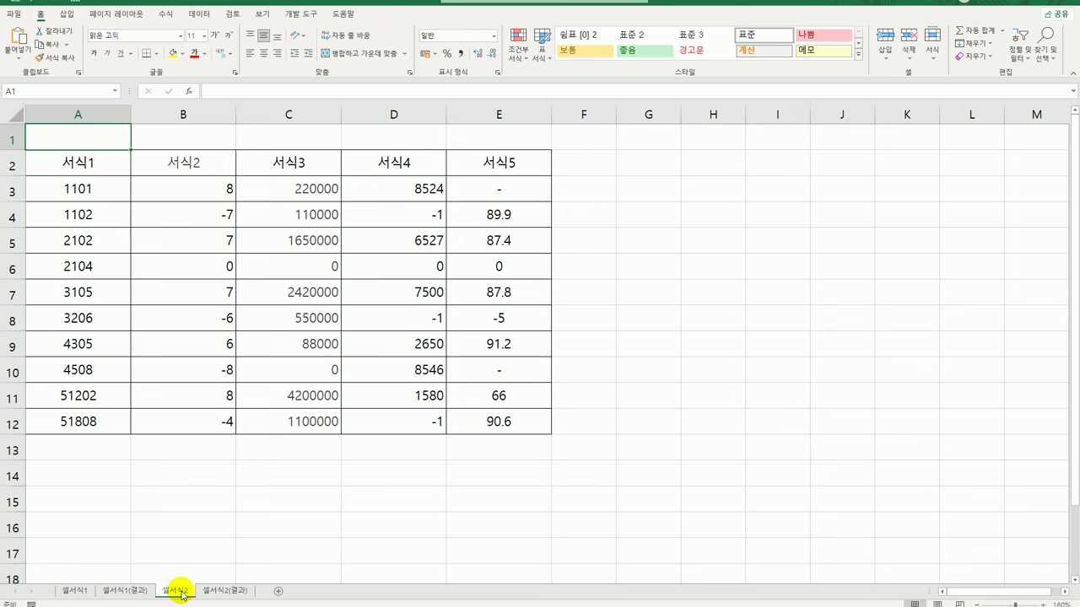
{"action": "left_click_drag", "start_coordinate": [87, 191], "coordinate": [99, 426]}
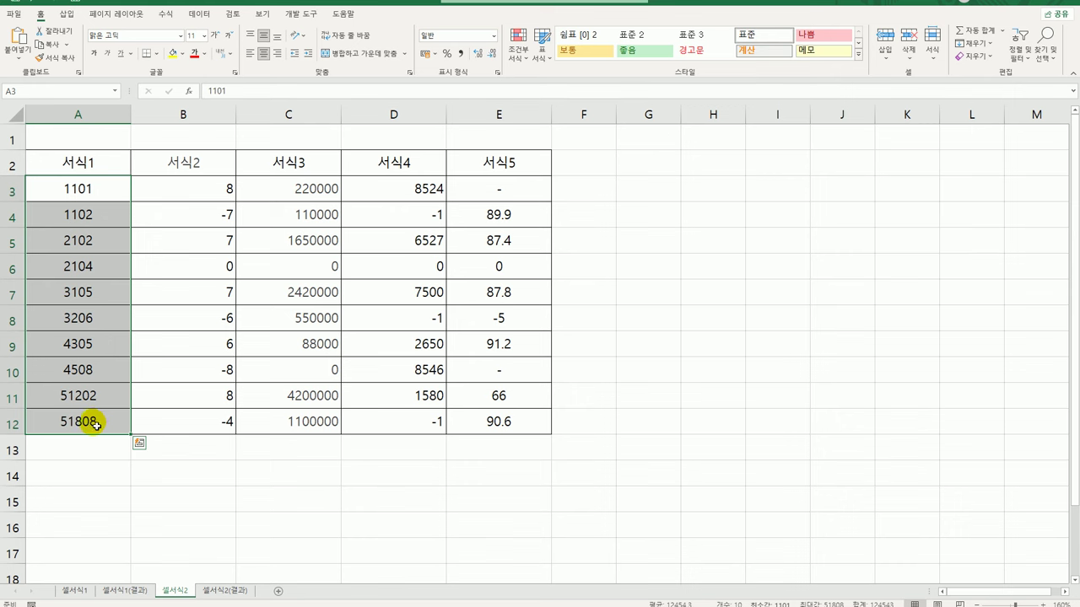
{"action": "right_click", "coordinate": [82, 194]}
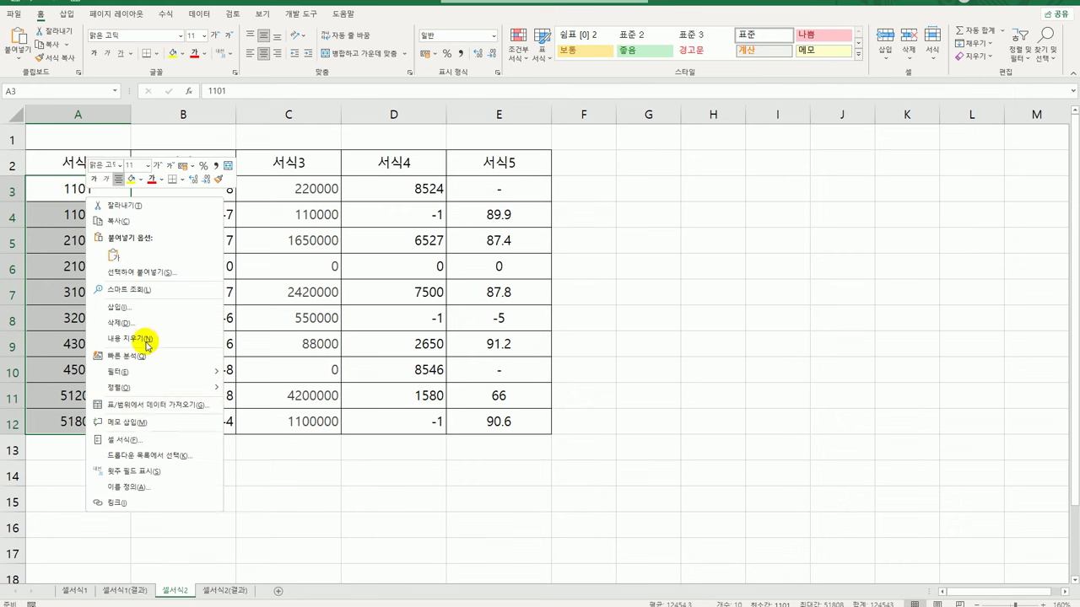
{"action": "left_click", "coordinate": [206, 439]}
{"action": "left_click_drag", "start_coordinate": [172, 291], "coordinate": [362, 143]}
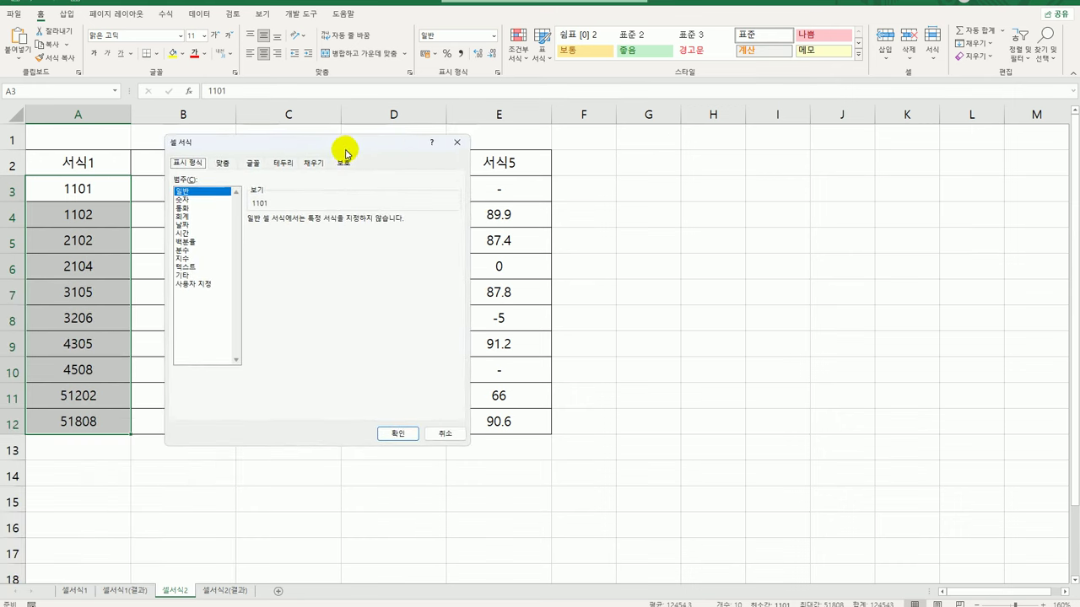
{"action": "left_click", "coordinate": [203, 285]}
{"action": "left_click", "coordinate": [319, 243]}
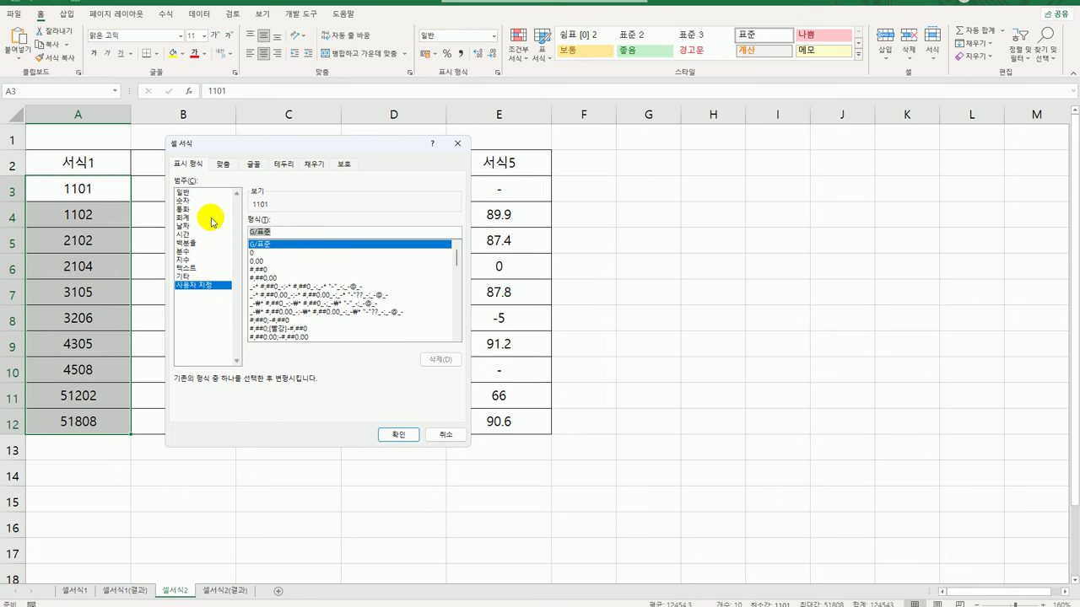
{"action": "key", "text": "BackSpace"}
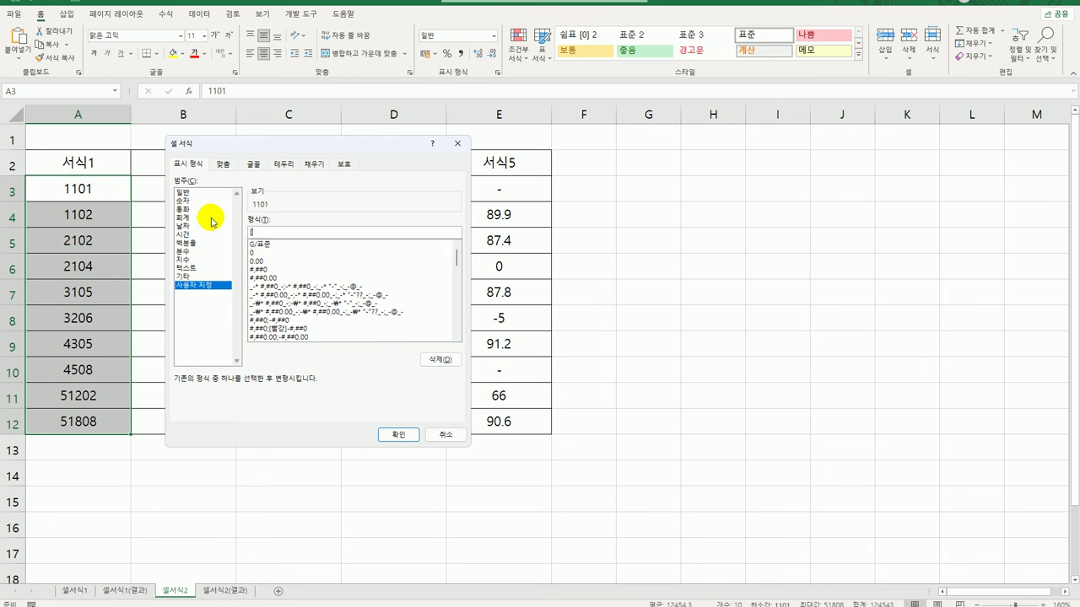
{"action": "type", "text": "[>=10000]"}
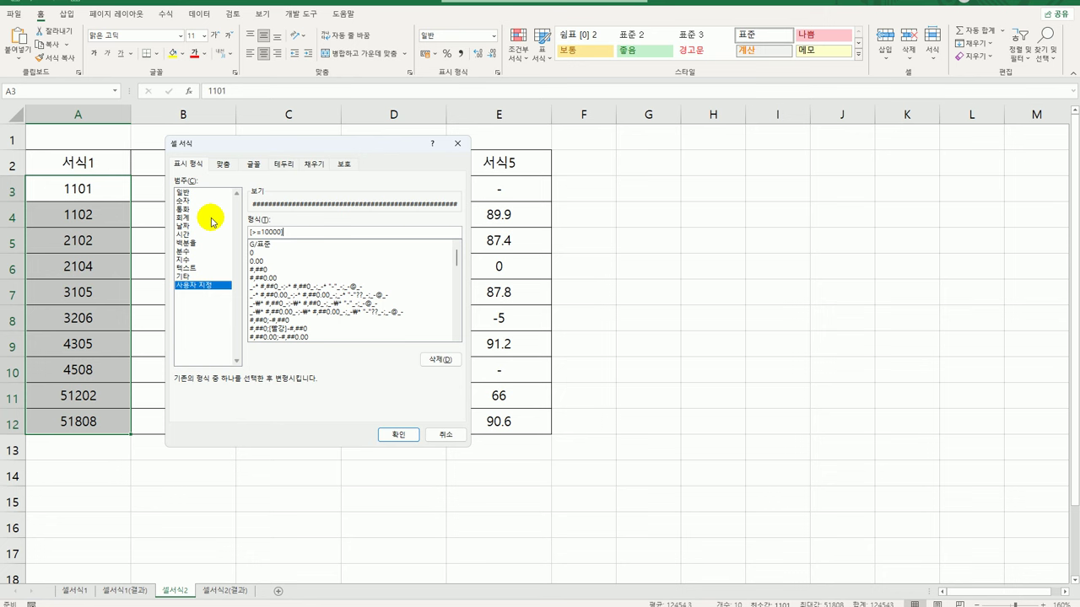
{"action": "type", "text": "0"}
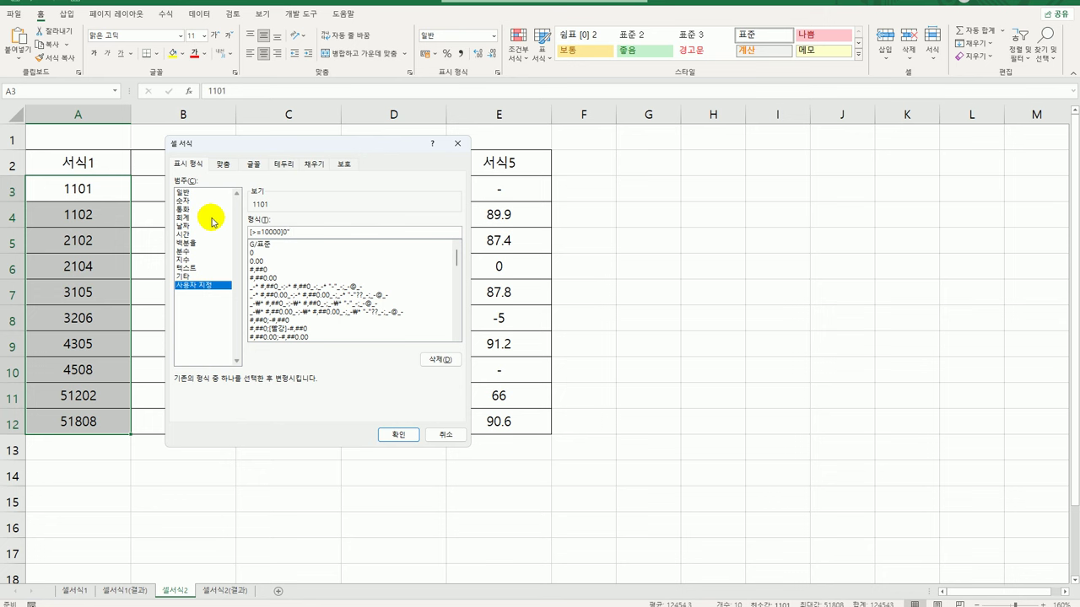
{"action": "type", "text": "\"동\" 0000\"호\";"}
- Add the second section [<10000]0"동" 000"호", apply the format to A3:A12 and check the formatted cells
{"action": "type", "text": "[<10000]0\"동\" 000\"호\""}
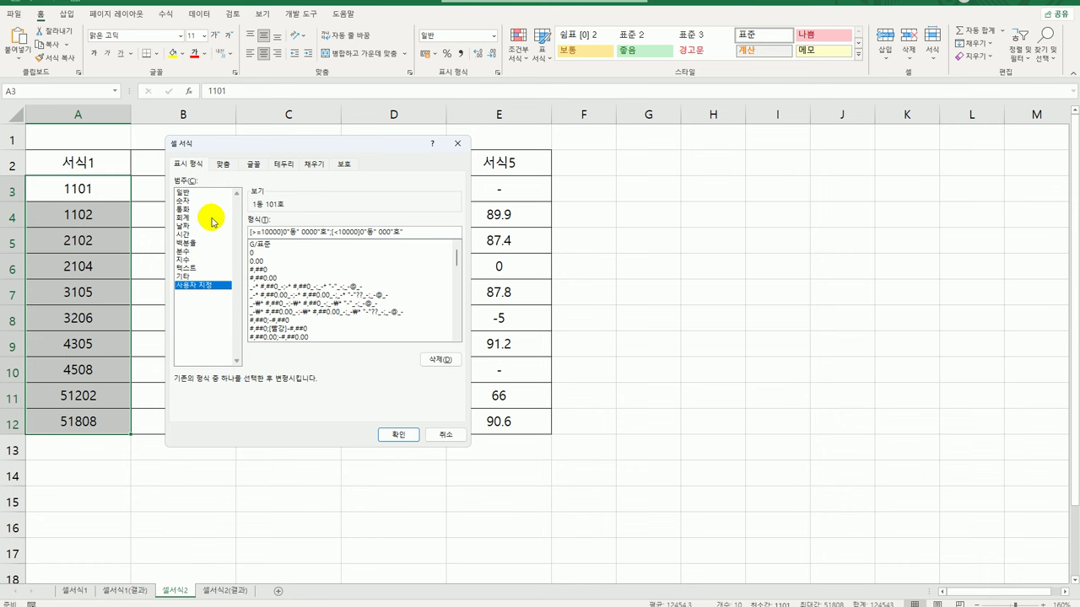
{"action": "left_click", "coordinate": [396, 435]}
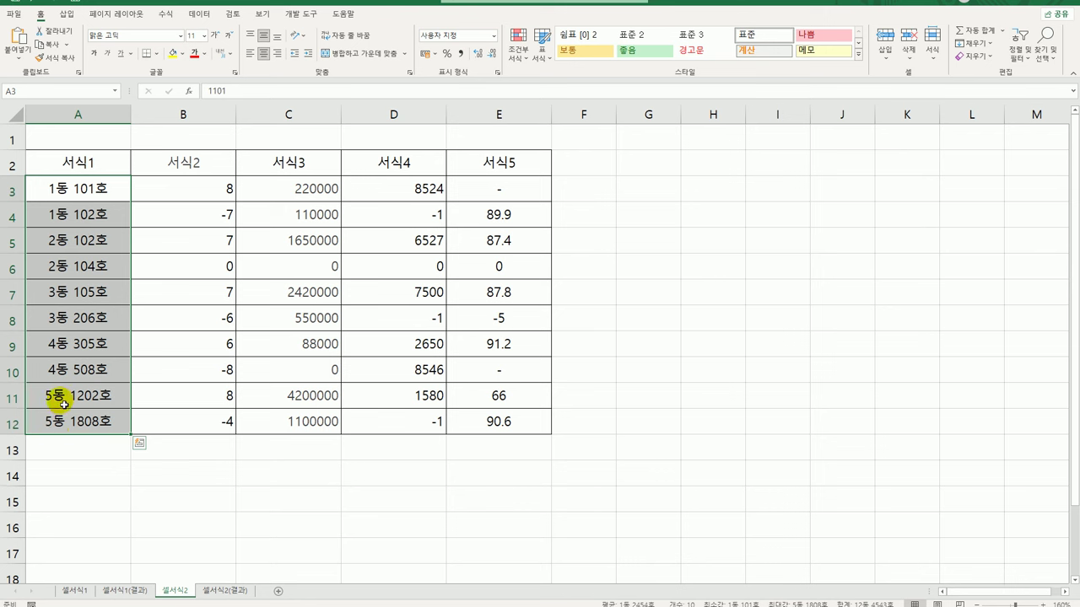
{"action": "left_click_drag", "start_coordinate": [53, 398], "coordinate": [108, 433]}
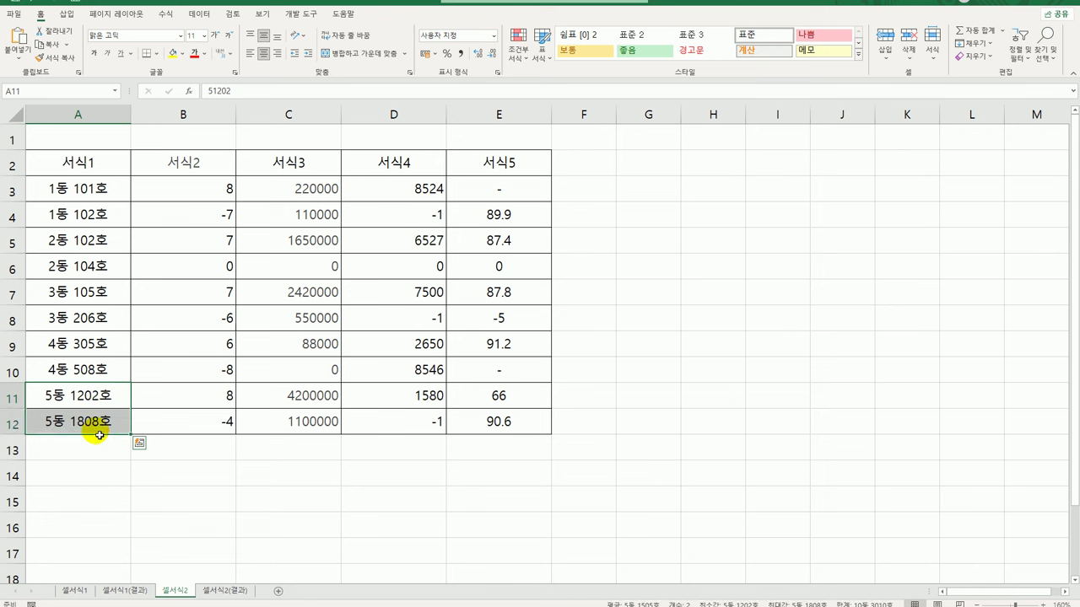
{"action": "left_click_drag", "start_coordinate": [89, 369], "coordinate": [106, 197]}
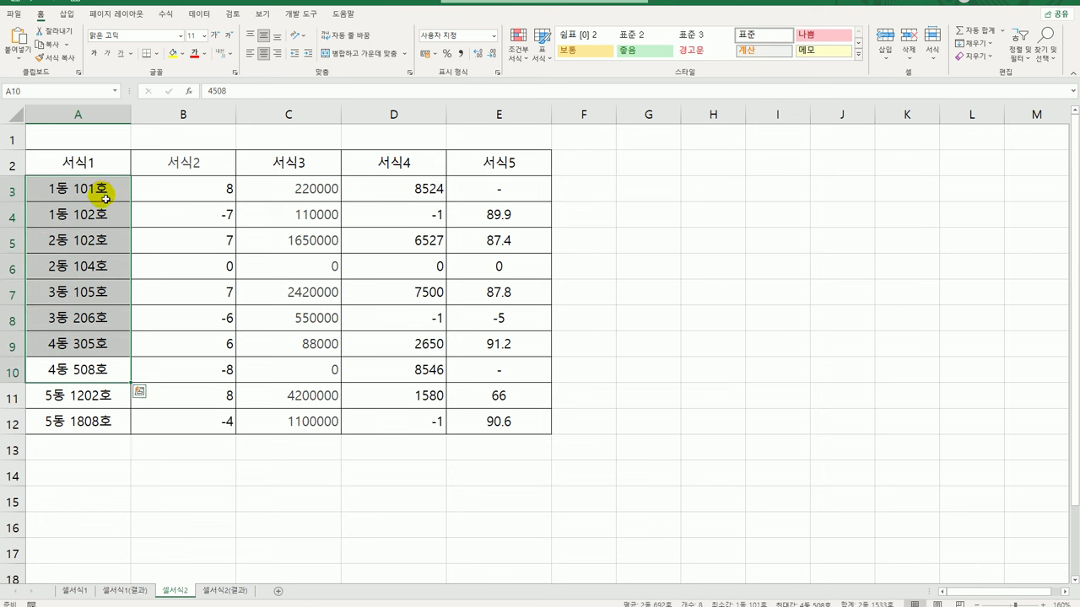
{"action": "left_click", "coordinate": [99, 371]}
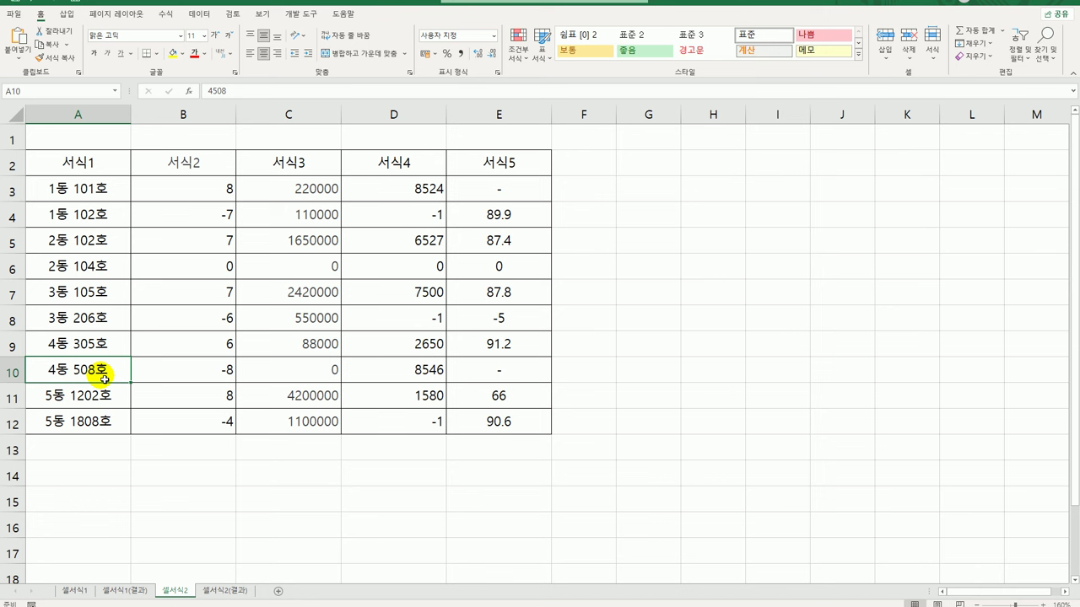
- Begin a custom number format for B3:B12 with the first section [=0]0.0% followed by a semicolon
{"action": "left_click_drag", "start_coordinate": [180, 188], "coordinate": [163, 416]}
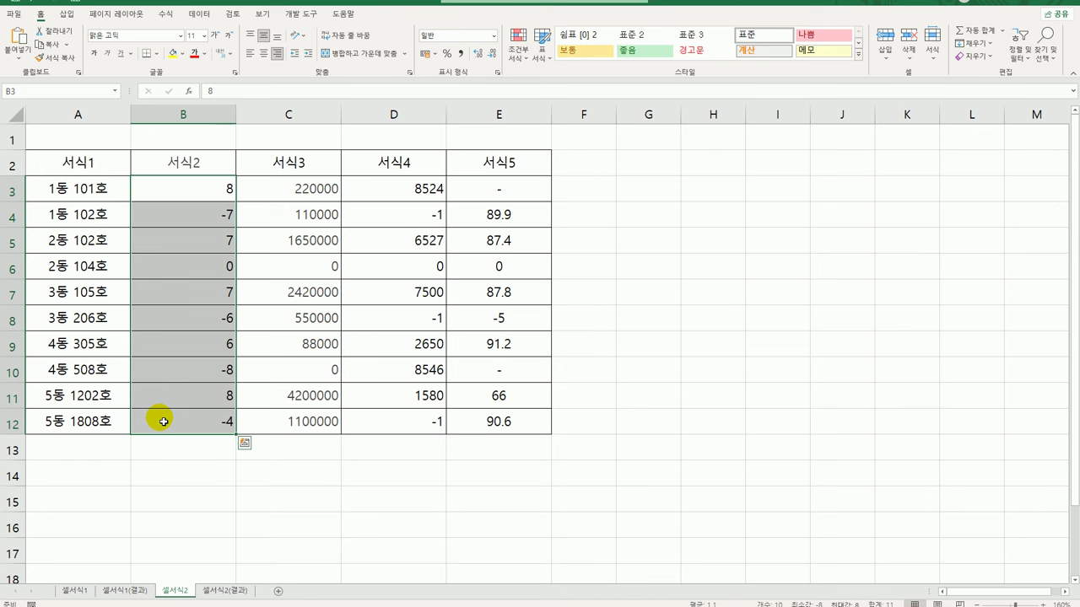
{"action": "right_click", "coordinate": [215, 190]}
{"action": "left_click", "coordinate": [309, 438]}
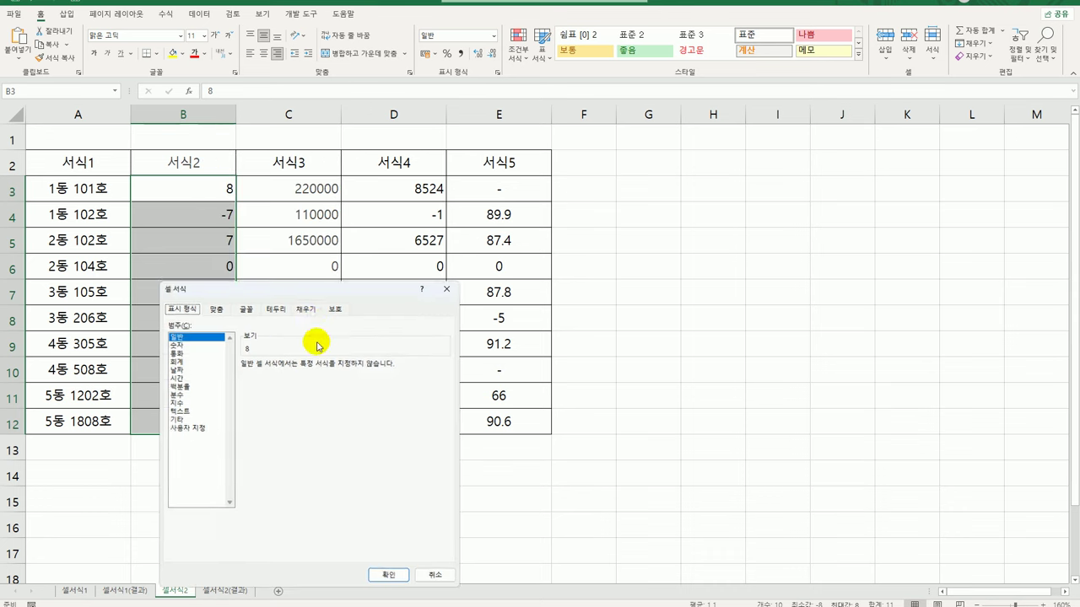
{"action": "left_click_drag", "start_coordinate": [314, 284], "coordinate": [465, 152]}
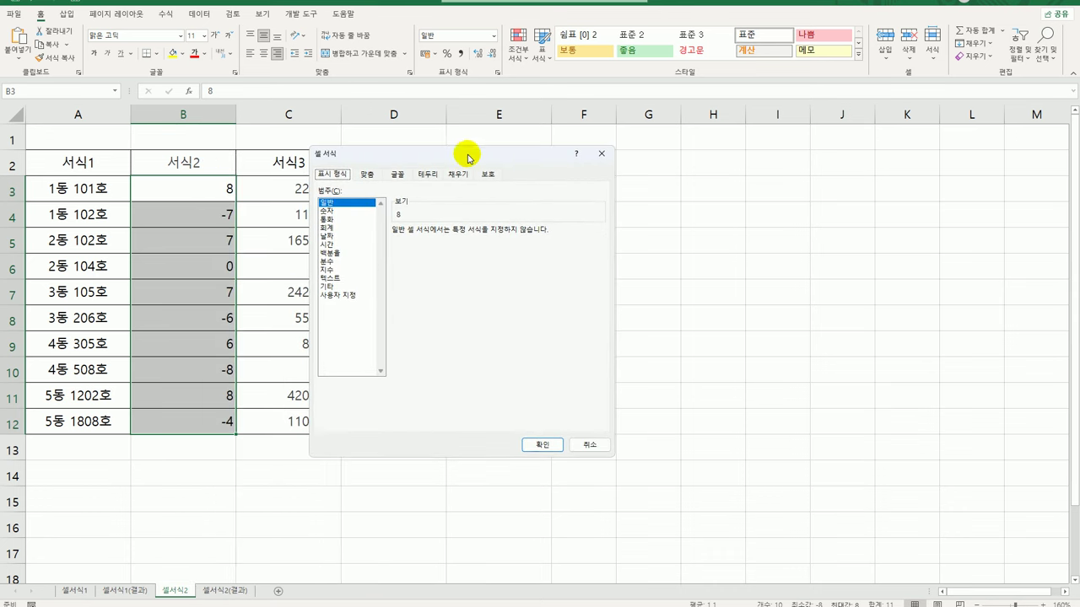
{"action": "left_click", "coordinate": [347, 296]}
{"action": "left_click_drag", "start_coordinate": [415, 243], "coordinate": [358, 243]}
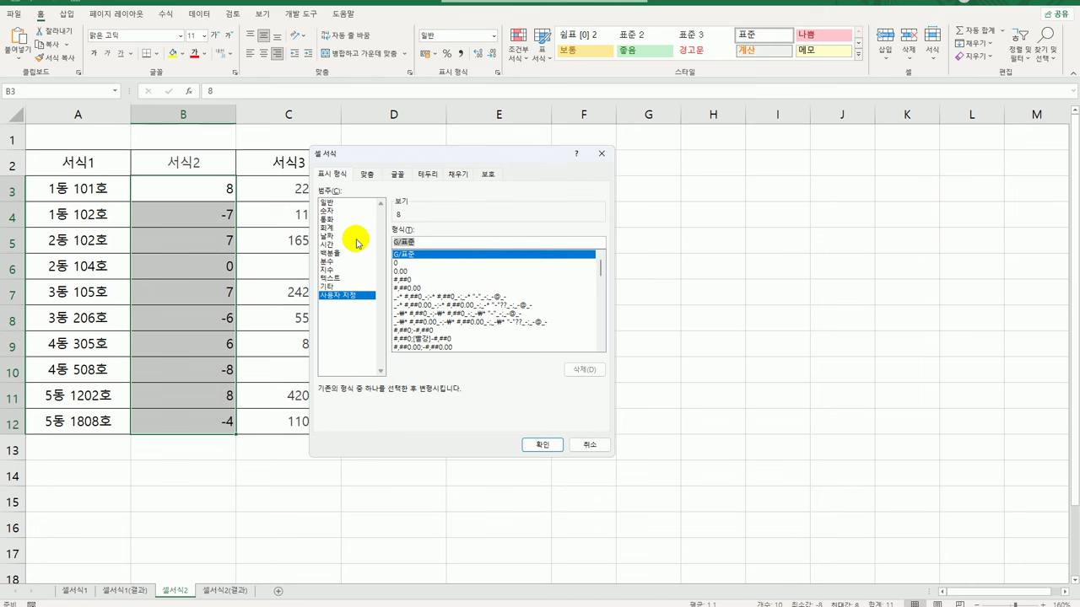
{"action": "type", "text": "[ㅂ"}
{"action": "type", "text": "0]"}
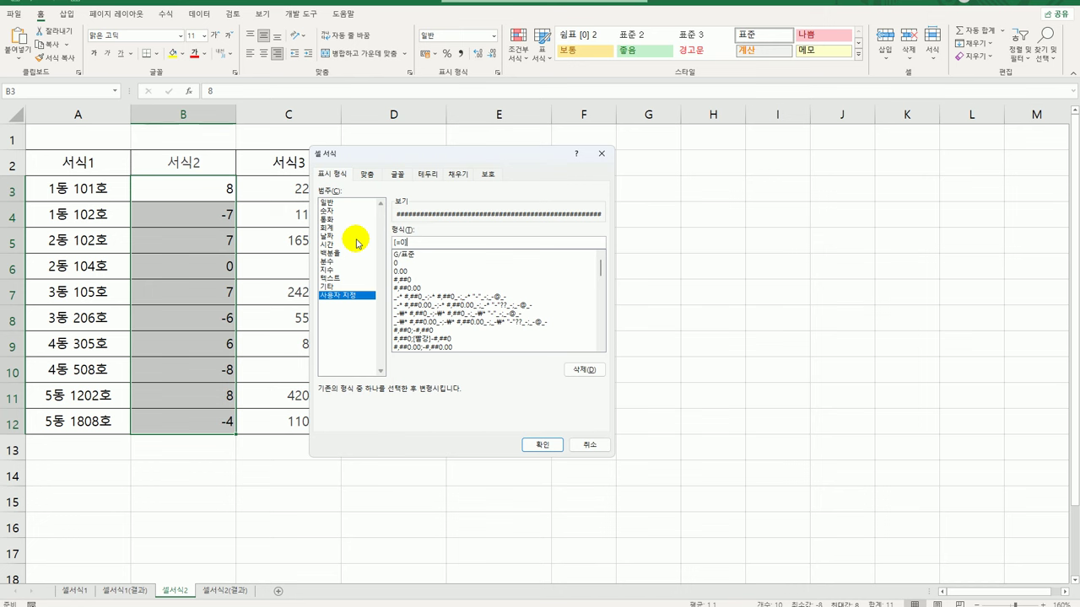
{"action": "type", "text": "0.0"}
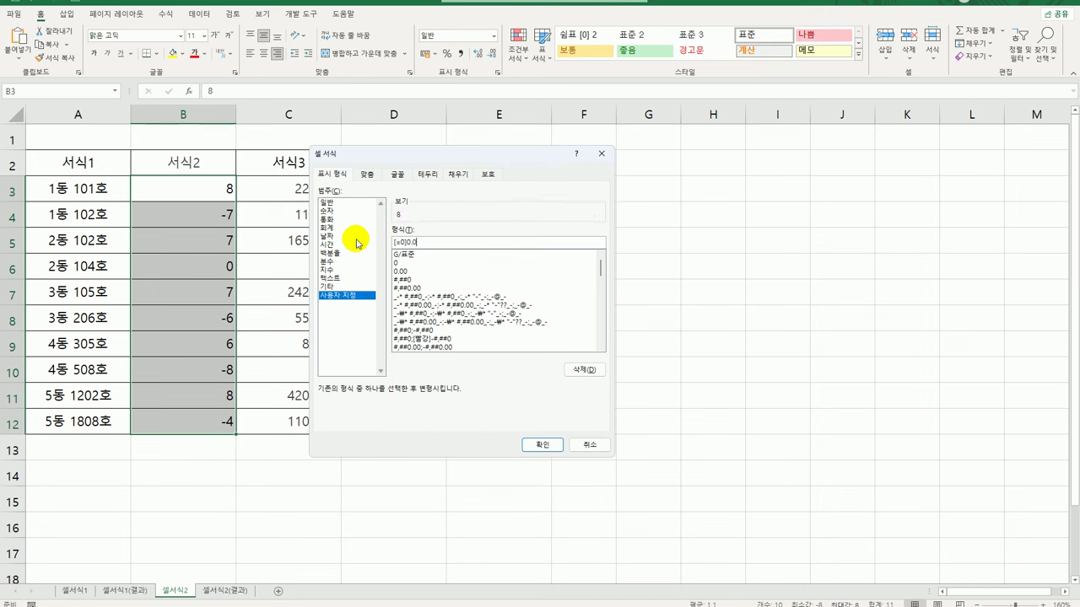
{"action": "type", "text": "%"}
{"action": "type", "text": ";"}
{"action": "type", "text": ";"}
- Complete the B3:B12 format with the sections [자홍][<0]"적립"* 0.0%;0 and apply it
{"action": "type", "text": "[자호"}
{"action": "type", "text": "ㅇ][<"}
{"action": "type", "text": "0]"}
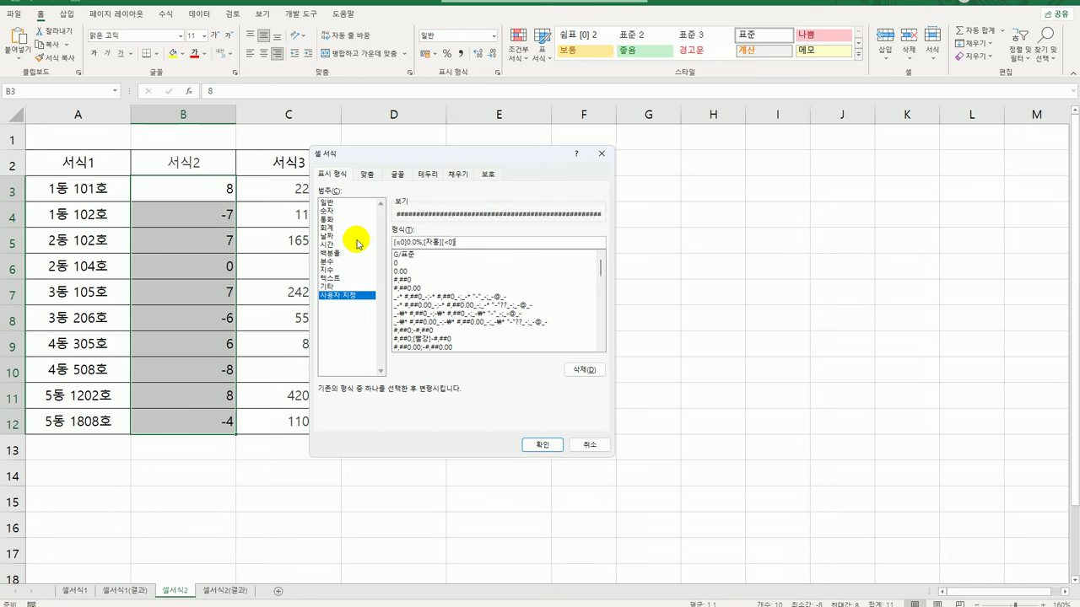
{"action": "type", "text": "\""}
{"action": "type", "text": "적립\""}
{"action": "type", "text": "*"}
{"action": "type", "text": "0.0%"}
{"action": "type", "text": ";"}
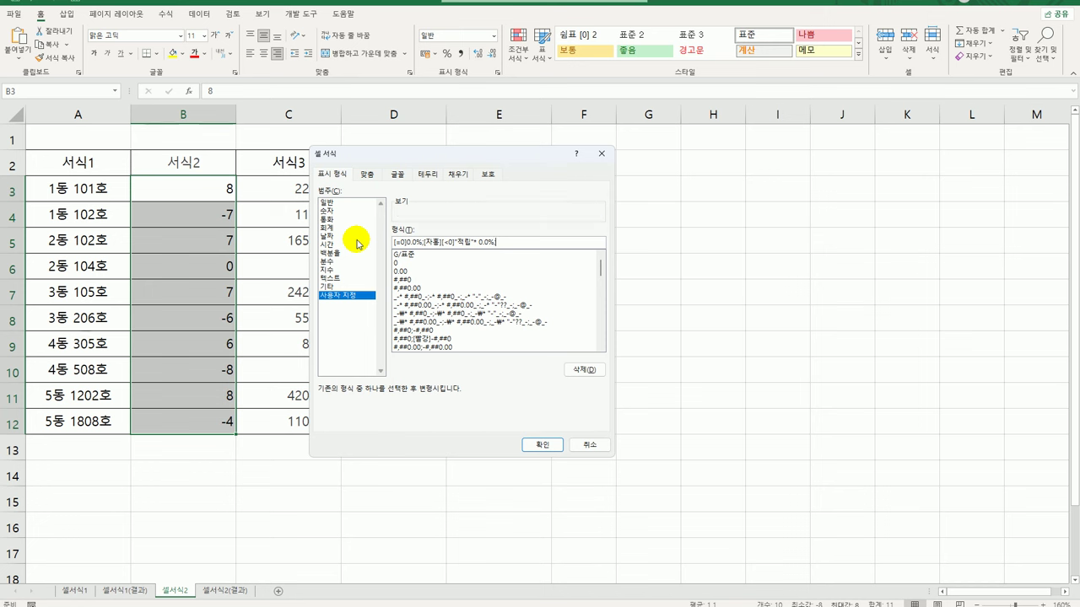
{"action": "key", "text": "BackSpace"}
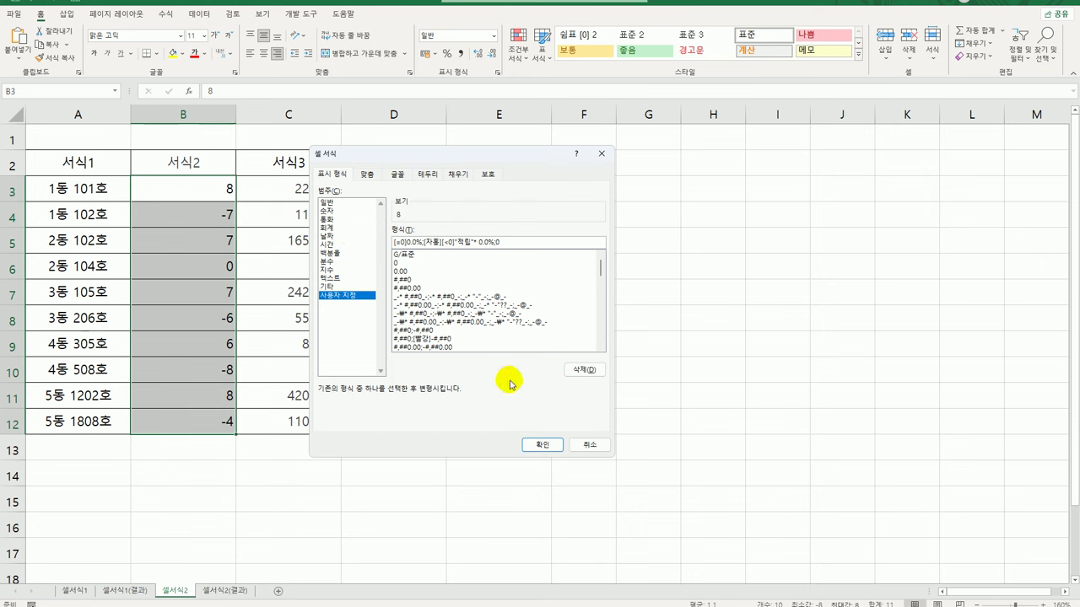
{"action": "left_click", "coordinate": [543, 445]}
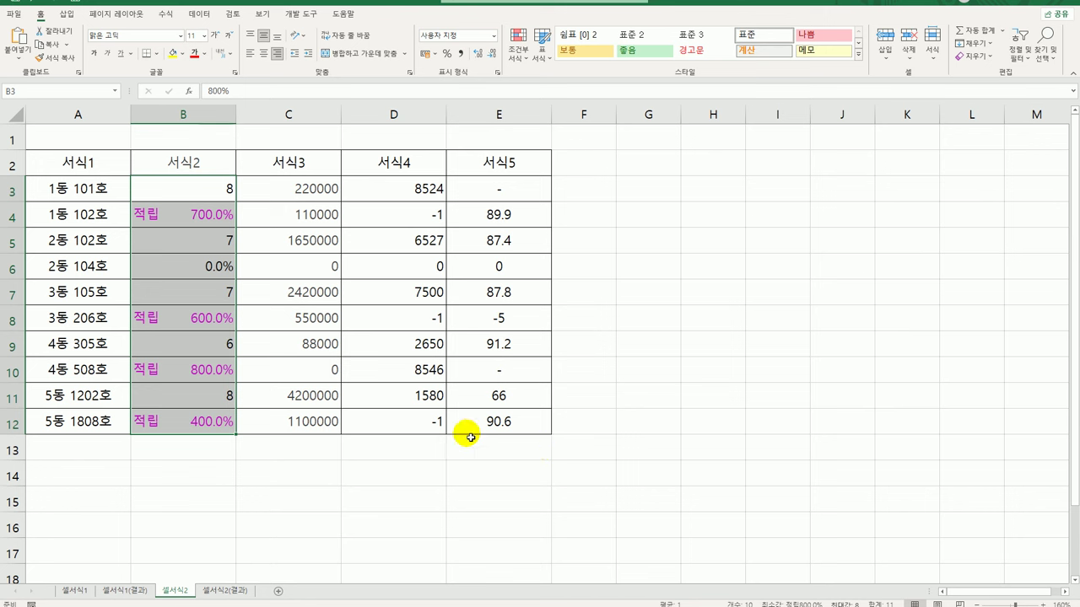
- Compare the underlying values of the zero and negative cells in B3:B12 with how the format displays them
{"action": "left_click", "coordinate": [216, 270]}
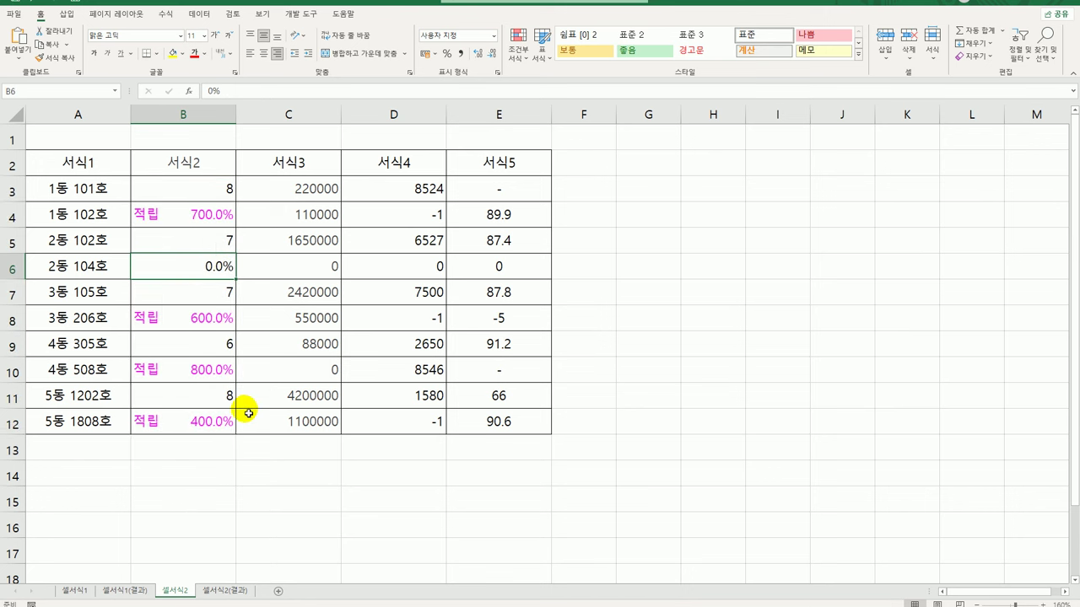
{"action": "left_click", "coordinate": [217, 220]}
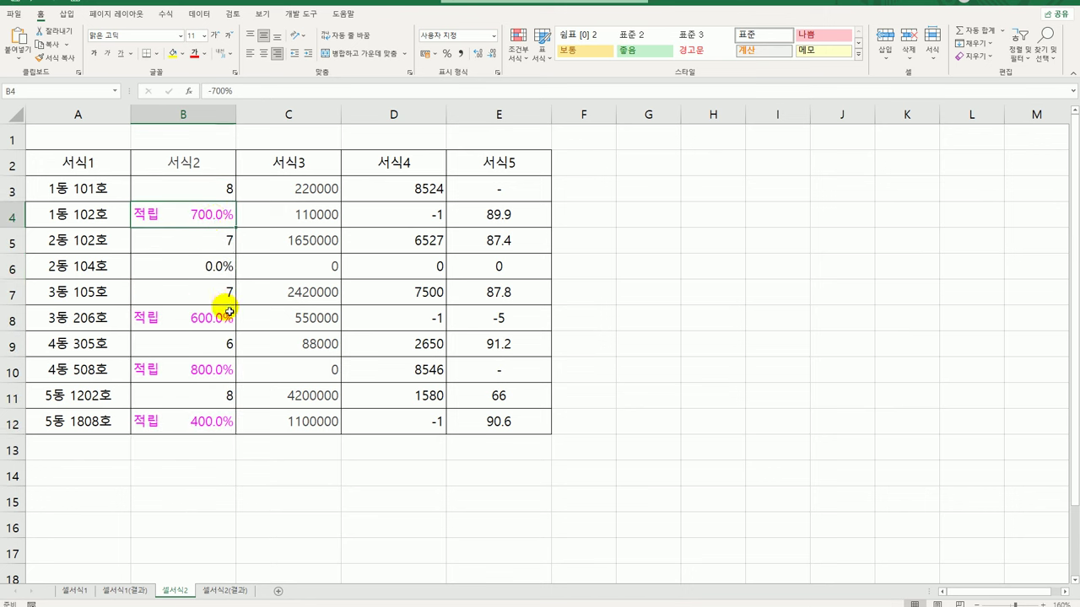
{"action": "key", "text": "Down"}
{"action": "key", "text": "Down"}
{"action": "key", "text": "Down"}
{"action": "key", "text": "Down"}
{"action": "key", "text": "Down"}
{"action": "key", "text": "Down"}
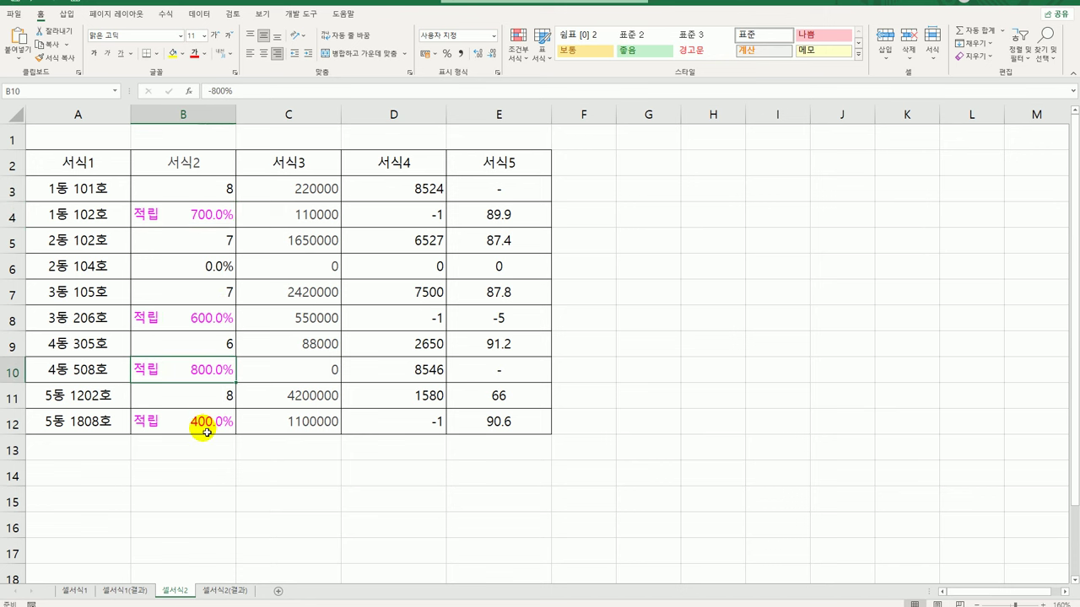
{"action": "left_click", "coordinate": [207, 431]}
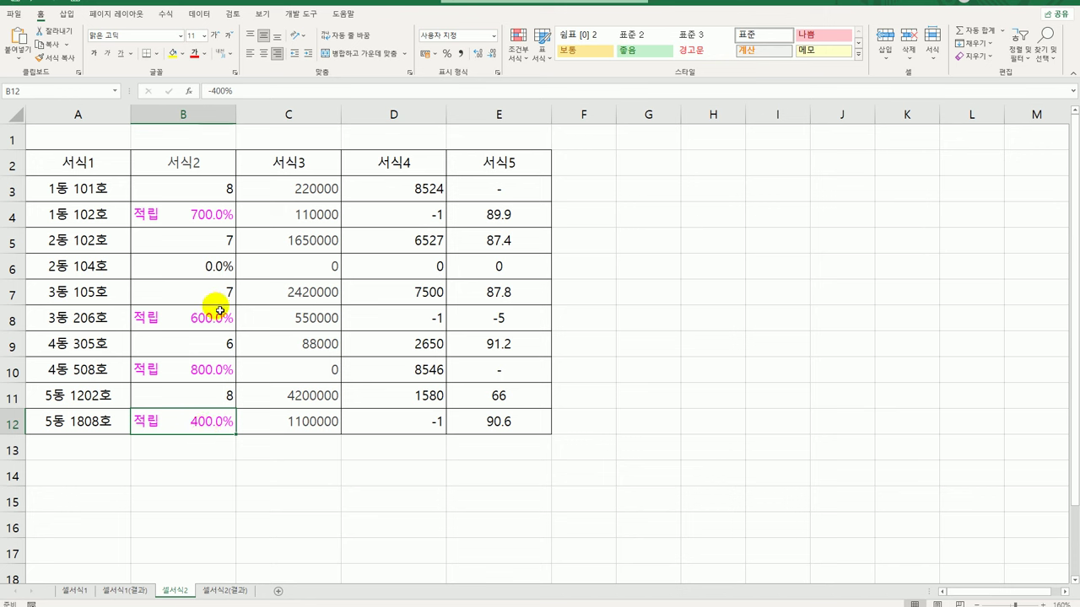
- Examine the underlying values of the positive cells in B3:B12 that use the plain 0 section
{"action": "left_click", "coordinate": [232, 186]}
{"action": "key", "text": "Down"}
{"action": "key", "text": "Down"}
{"action": "key", "text": "Down"}
{"action": "key", "text": "Down"}
{"action": "key", "text": "Down"}
{"action": "key", "text": "Down"}
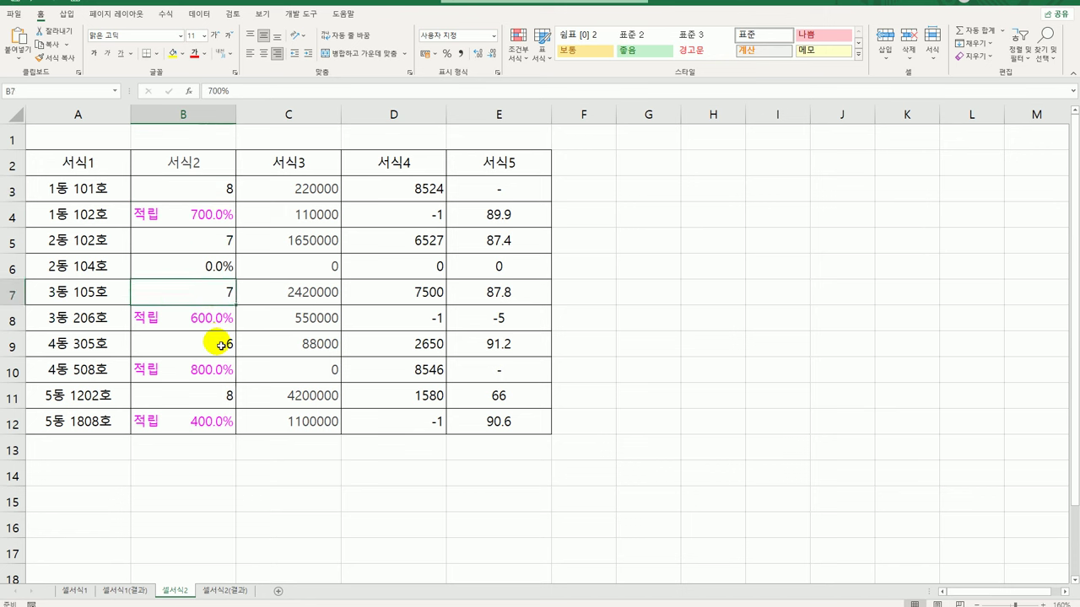
{"action": "key", "text": "Down"}
{"action": "key", "text": "Down"}
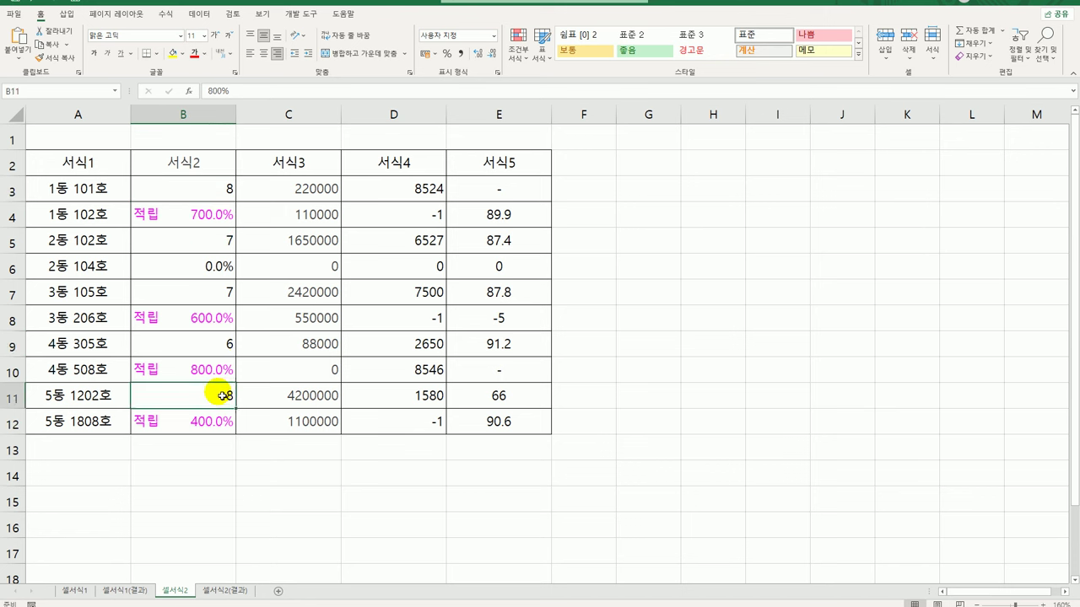
- Begin a custom number format for C3:C12 with the first section [>=1000000]0,,"백만원" followed by a semicolon
{"action": "left_click", "coordinate": [304, 188]}
{"action": "mouse_move", "coordinate": [304, 188]}
{"action": "left_mouse_down"}
{"action": "mouse_move", "coordinate": [270, 391]}
{"action": "mouse_move", "coordinate": [275, 424]}
{"action": "left_mouse_up"}
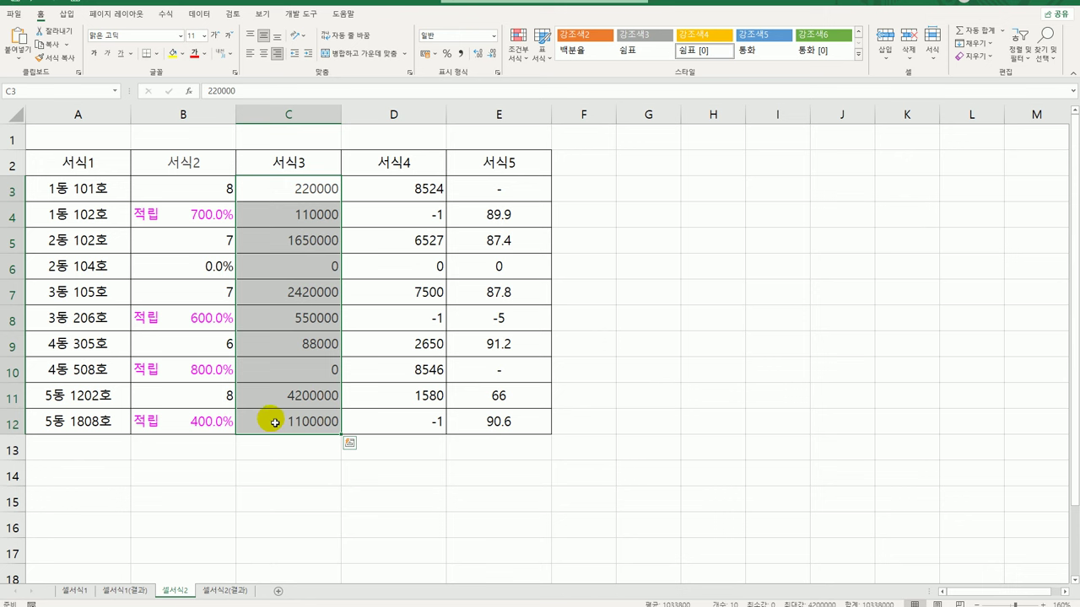
{"action": "right_click", "coordinate": [312, 192]}
{"action": "left_click", "coordinate": [439, 429]}
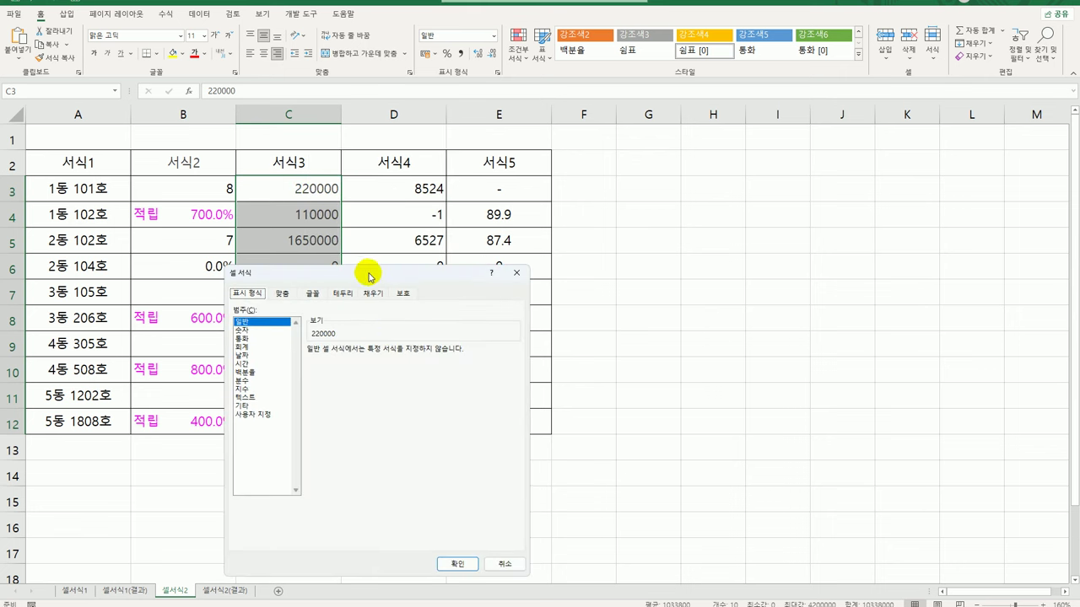
{"action": "left_click_drag", "start_coordinate": [368, 275], "coordinate": [557, 137]}
{"action": "left_click", "coordinate": [461, 276]}
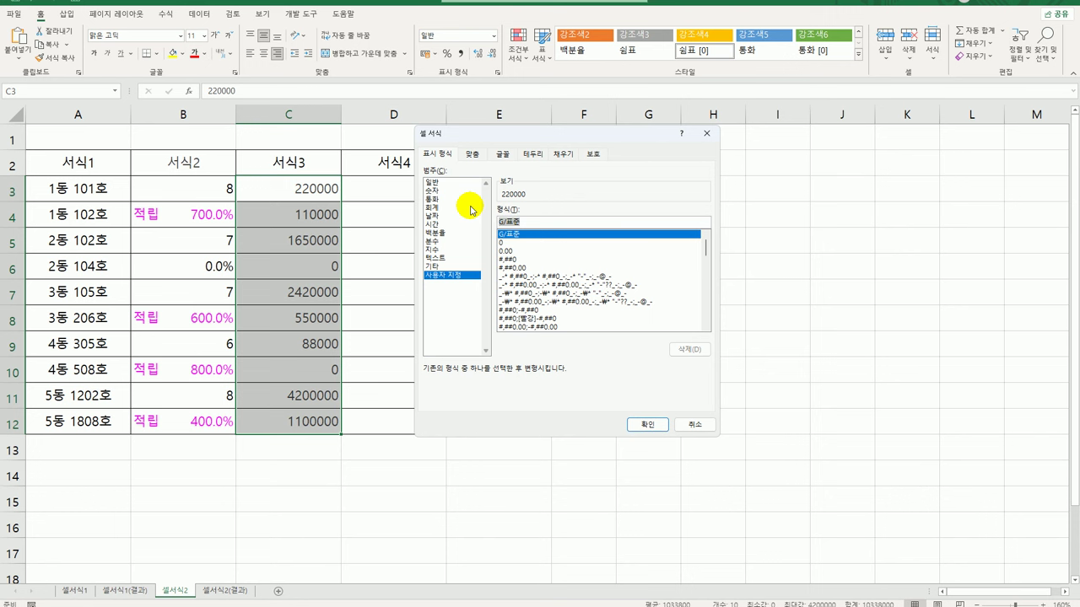
{"action": "key", "text": "BackSpace"}
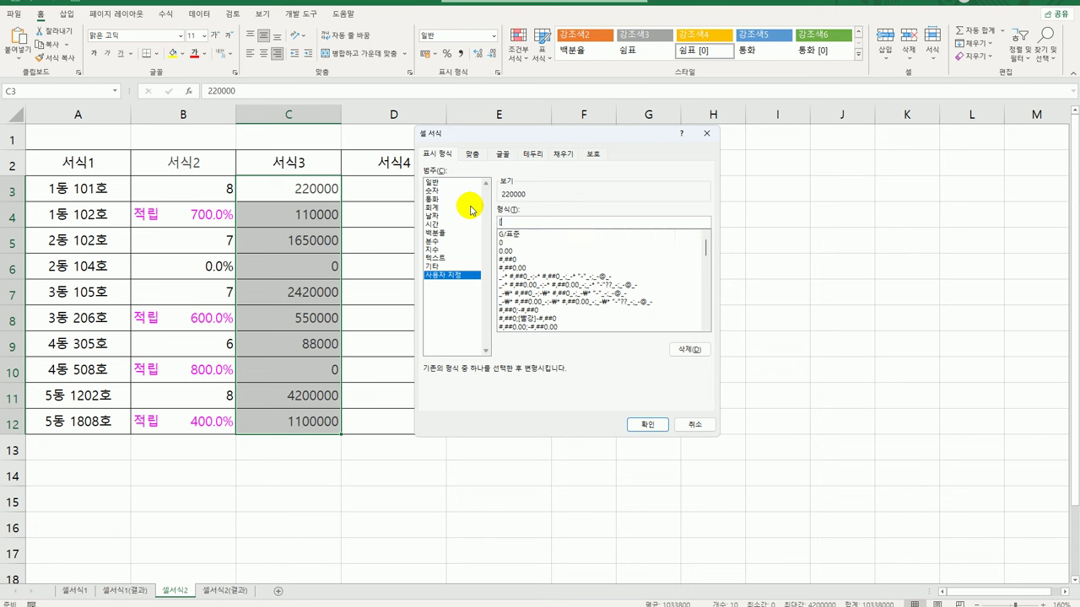
{"action": "type", "text": "[>=1000000]"}
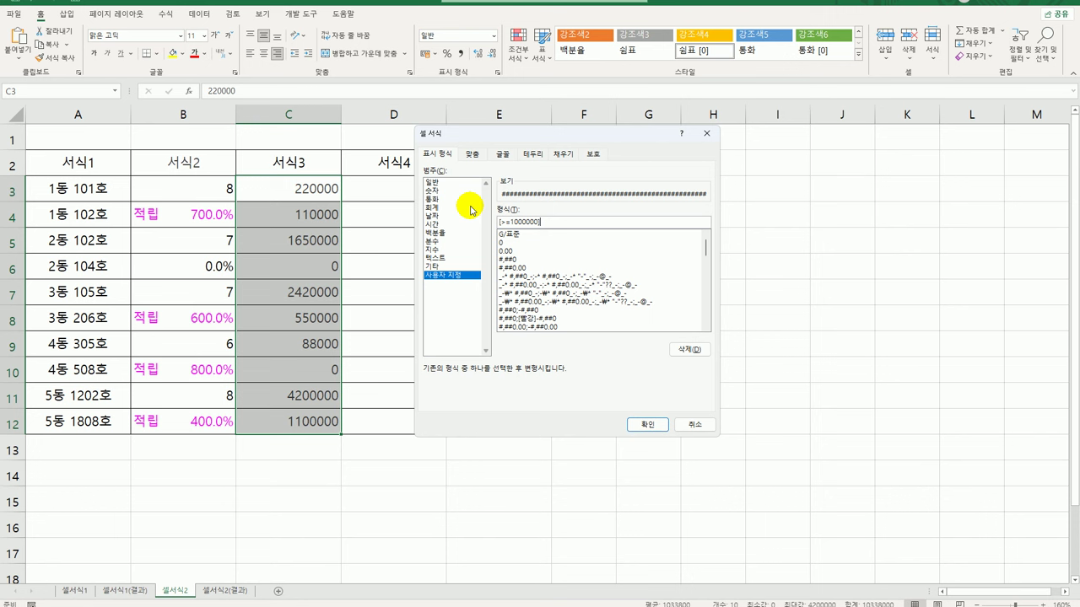
{"action": "type", "text": "0,,"}
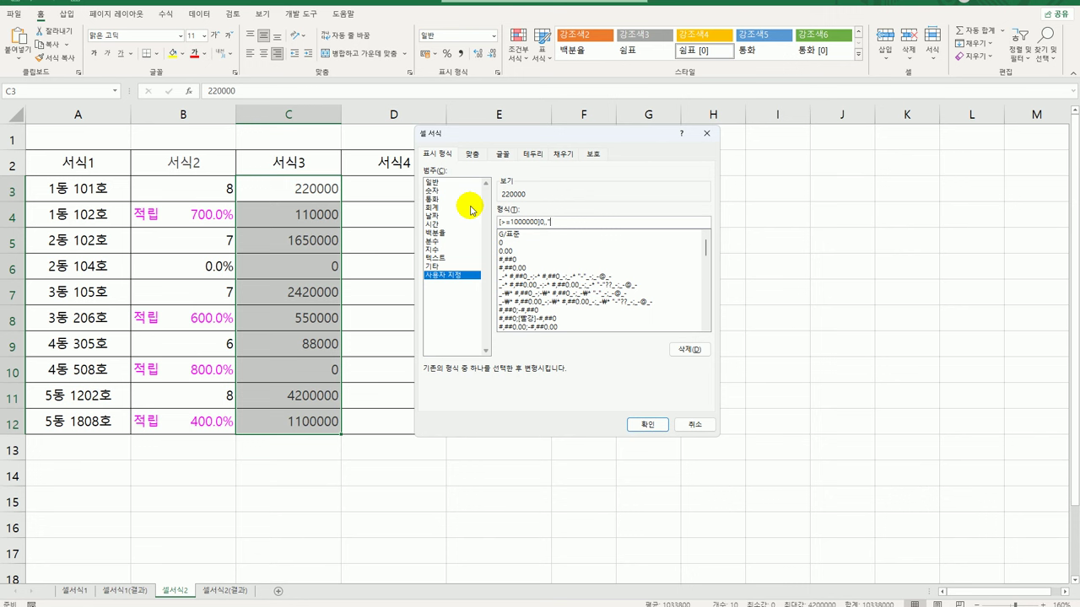
{"action": "type", "text": "백만원\""}
{"action": "type", "text": ";"}
- Complete the C3:C12 format with the sections [>=1000]0,"천원";0 and apply it
{"action": "type", "text": ";[>=1000]"}
{"action": "type", "text": "0"}
{"action": "type", "text": ","}
{"action": "type", "text": "\""}
{"action": "type", "text": "천ㅇ"}
{"action": "type", "text": "원\""}
{"action": "type", "text": ";0"}
{"action": "left_click", "coordinate": [637, 425]}
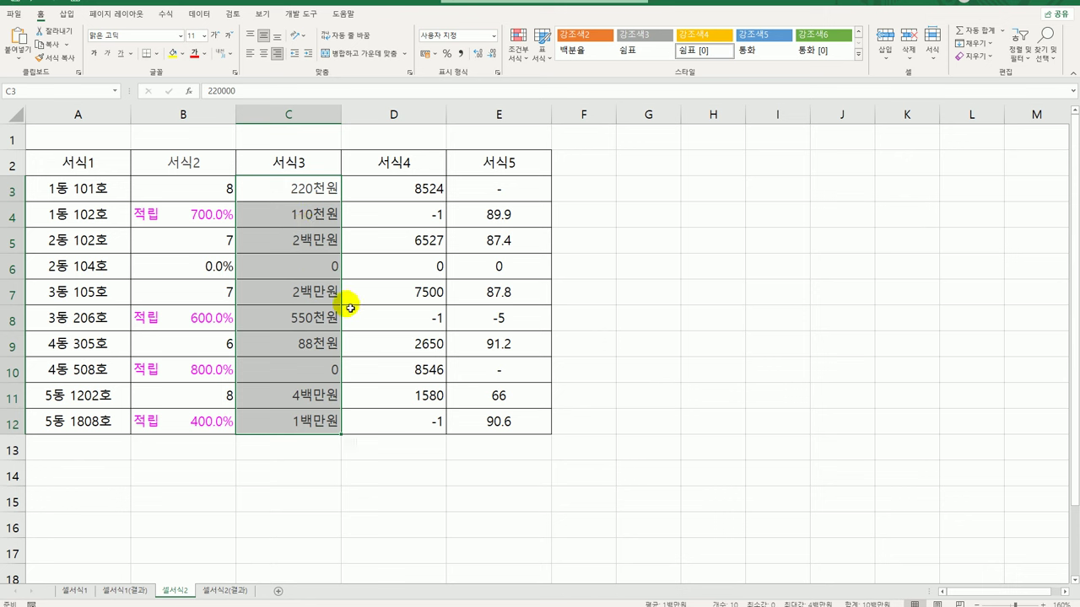
- Begin a custom number format for D3:D12 with the first section [파랑][=0]"무료"
{"action": "left_click_drag", "start_coordinate": [410, 188], "coordinate": [393, 432]}
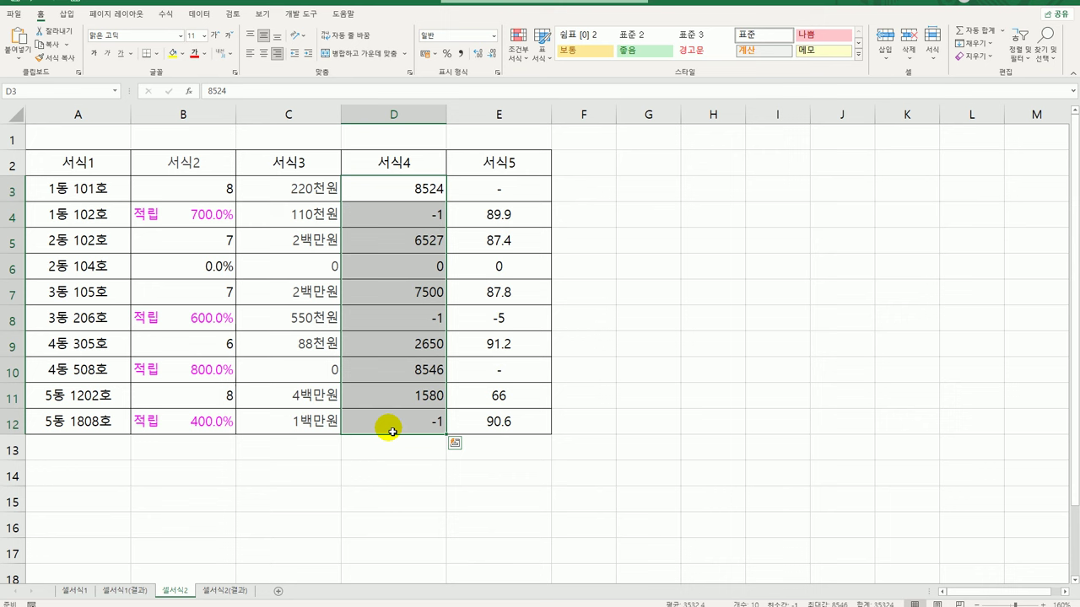
{"action": "right_click", "coordinate": [410, 179]}
{"action": "left_click", "coordinate": [499, 426]}
{"action": "left_click_drag", "start_coordinate": [482, 272], "coordinate": [631, 150]}
{"action": "left_click", "coordinate": [541, 291]}
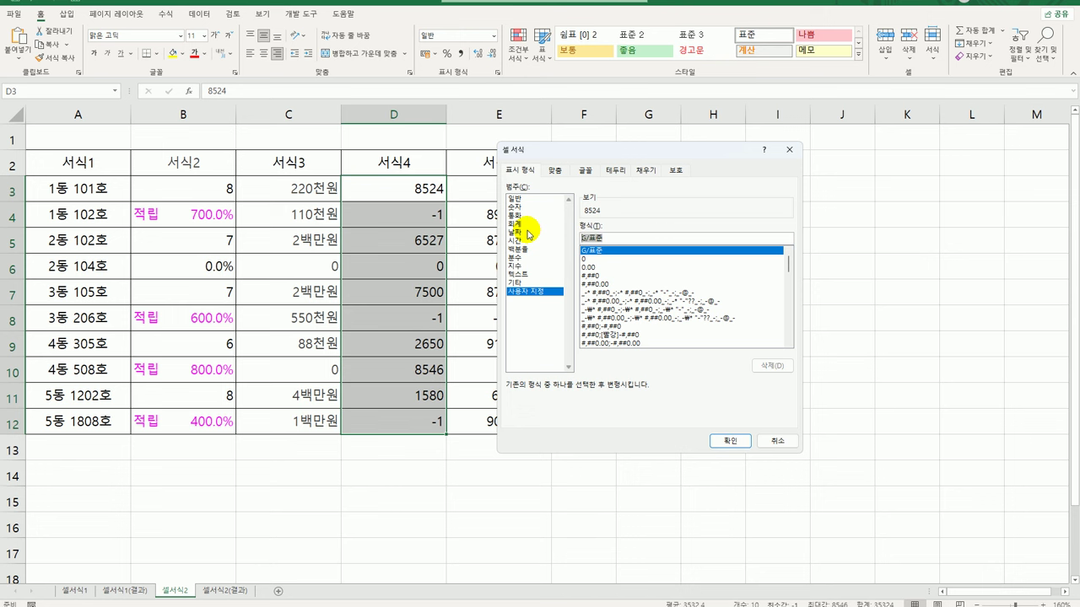
{"action": "type", "text": "[=0]"}
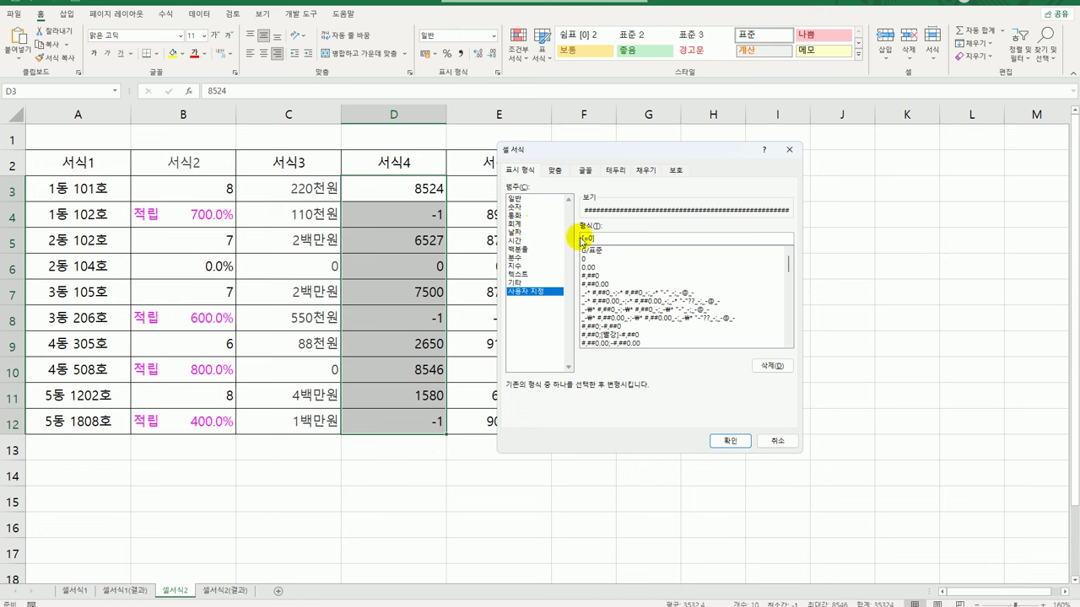
{"action": "type", "text": "[빨"}
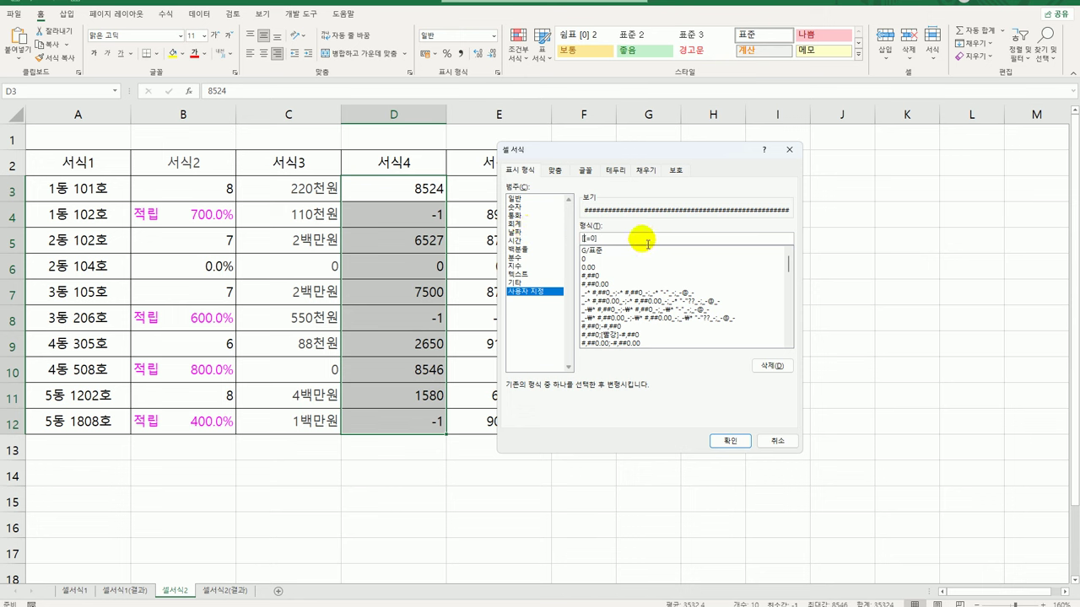
{"action": "type", "text": "랑]"}
{"action": "left_click", "coordinate": [642, 242]}
{"action": "type", "text": "ㅁㅜ료\""}
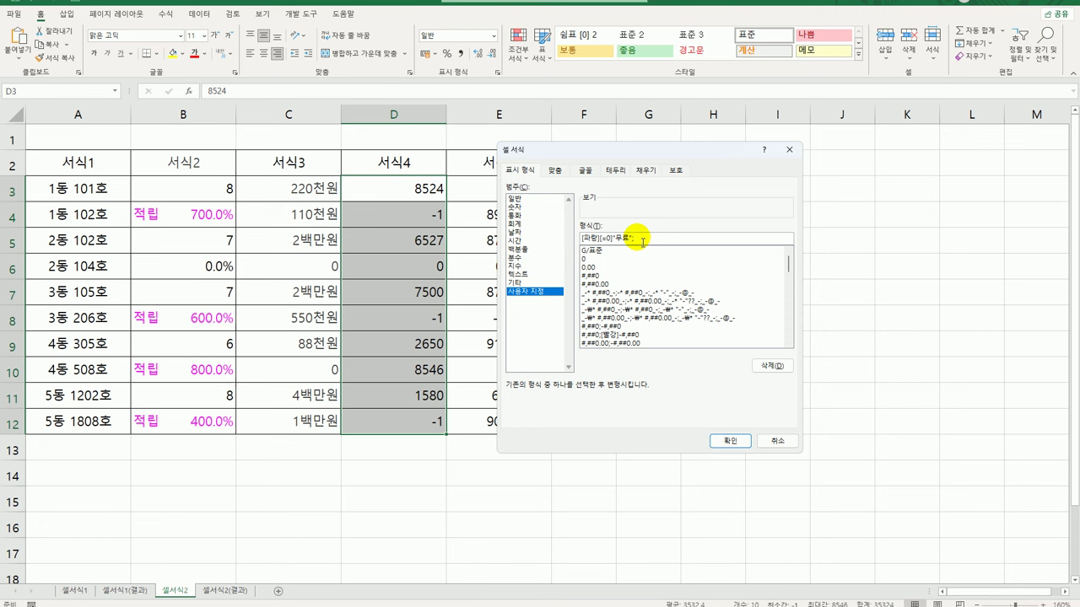
- Complete the D3:D12 format with the sections [=-1]"※";#,##0원 and apply it
{"action": "type", "text": ";[=-1]"}
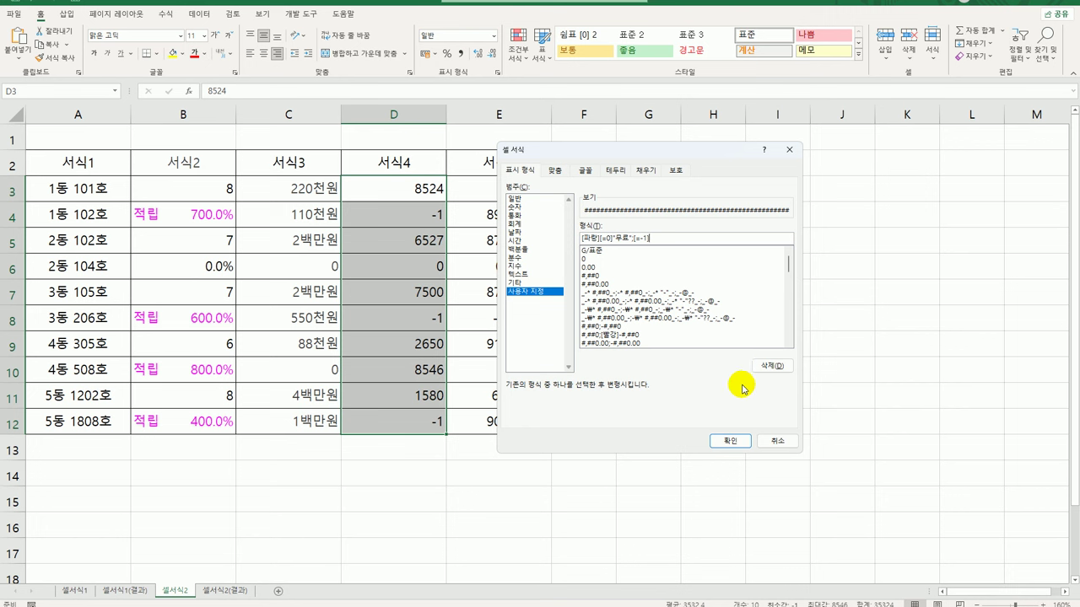
{"action": "type", "text": "ㅁ"}
{"action": "key", "text": "Hangul_Hanja"}
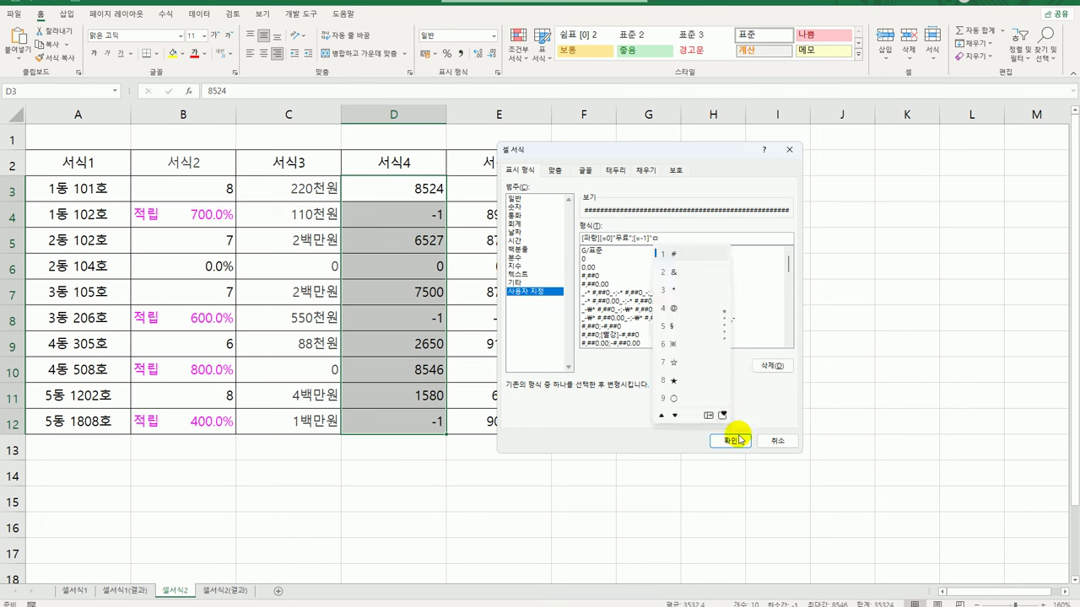
{"action": "left_click", "coordinate": [675, 344]}
{"action": "type", "text": "\""}
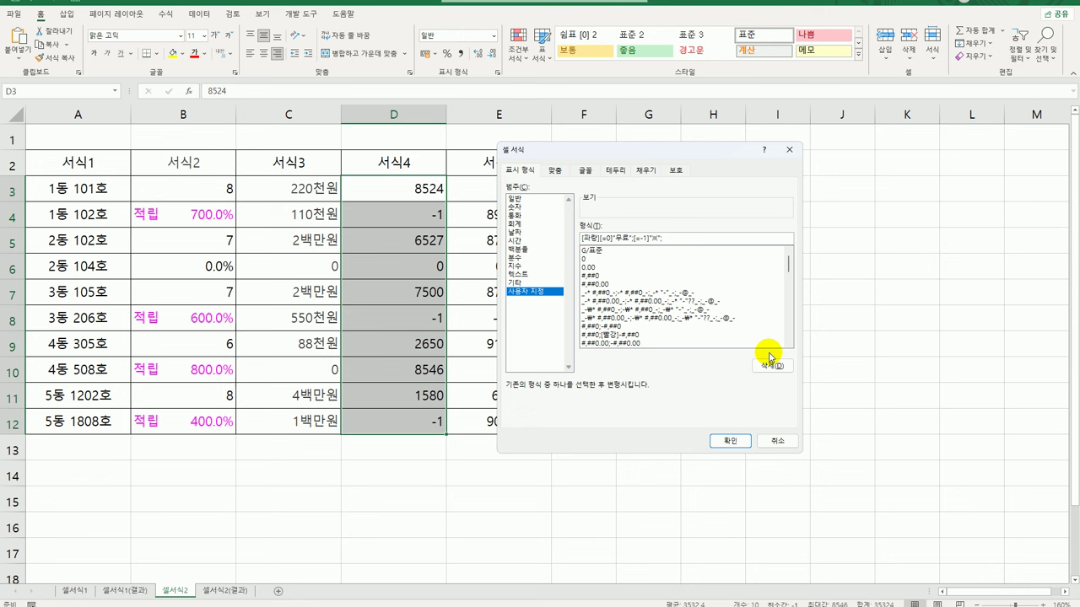
{"action": "type", "text": ";#,##0원"}
{"action": "left_click", "coordinate": [746, 442]}
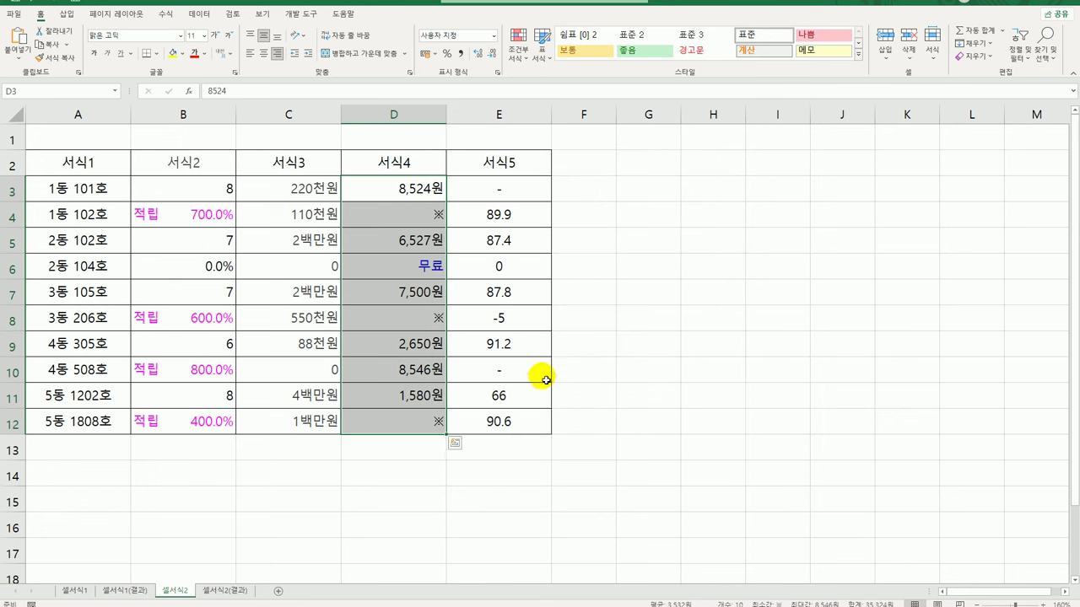
- Compare the underlying values of the 무료, ※ and 원 cells in 서식4 with how the format displays them
{"action": "left_click_drag", "start_coordinate": [419, 244], "coordinate": [430, 273]}
{"action": "left_click", "coordinate": [430, 273]}
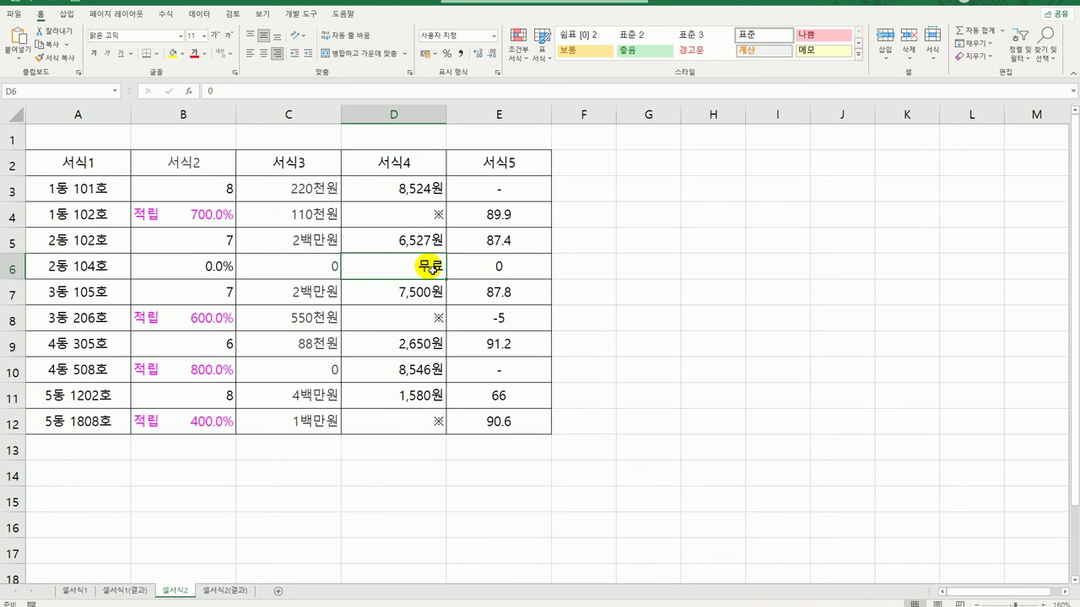
{"action": "left_click", "coordinate": [439, 215]}
{"action": "left_click", "coordinate": [428, 308]}
{"action": "left_click", "coordinate": [434, 422]}
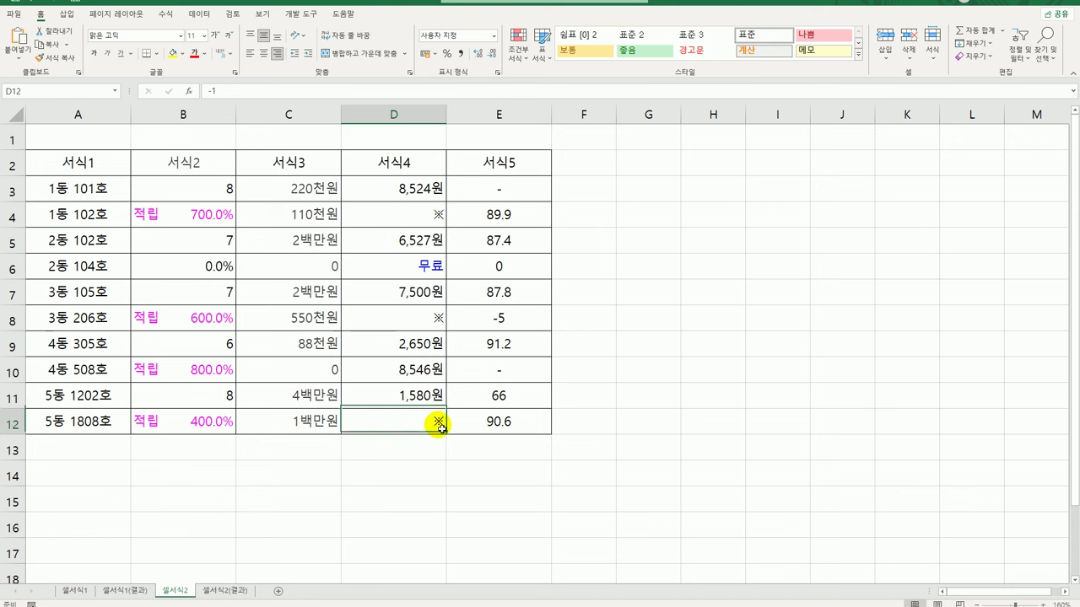
{"action": "left_click_drag", "start_coordinate": [435, 190], "coordinate": [428, 396]}
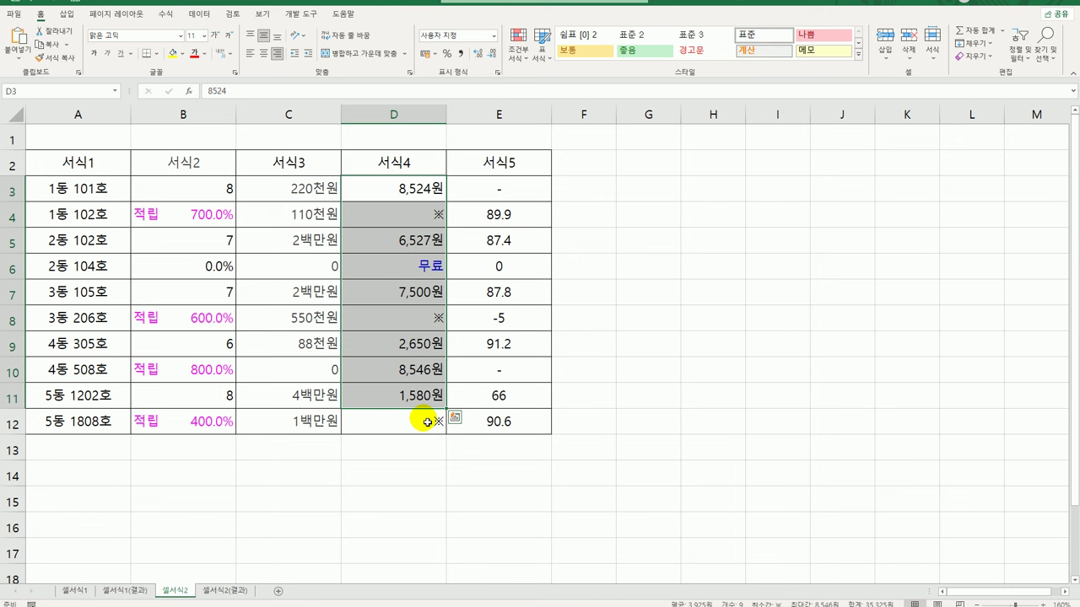
- Begin a custom number format for E3:E12 with the first section [>=0]0.0 followed by empty sections
{"action": "left_click_drag", "start_coordinate": [516, 189], "coordinate": [515, 426]}
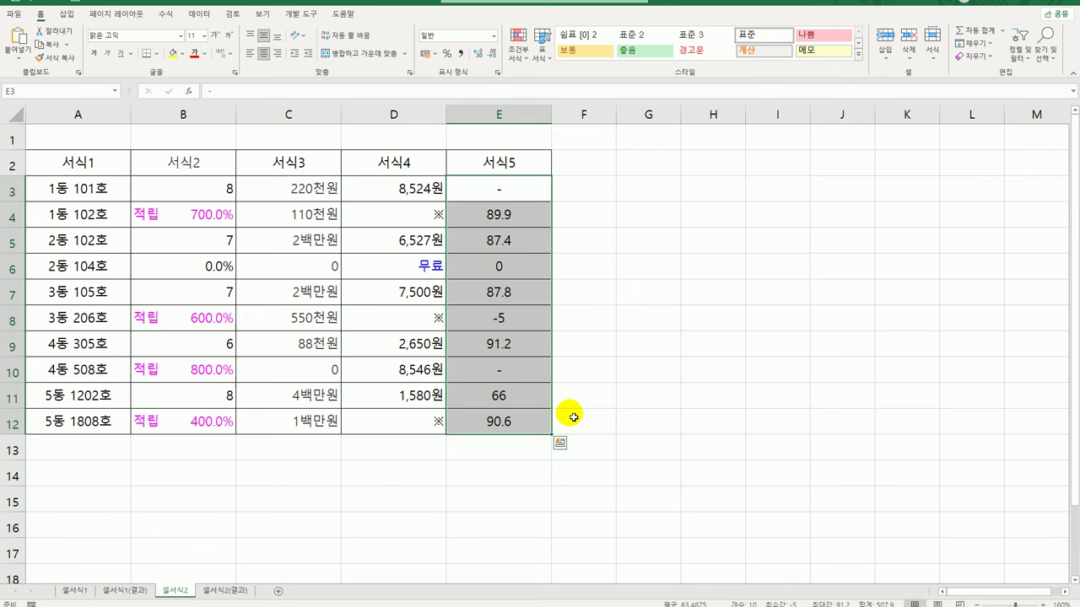
{"action": "right_click", "coordinate": [495, 195]}
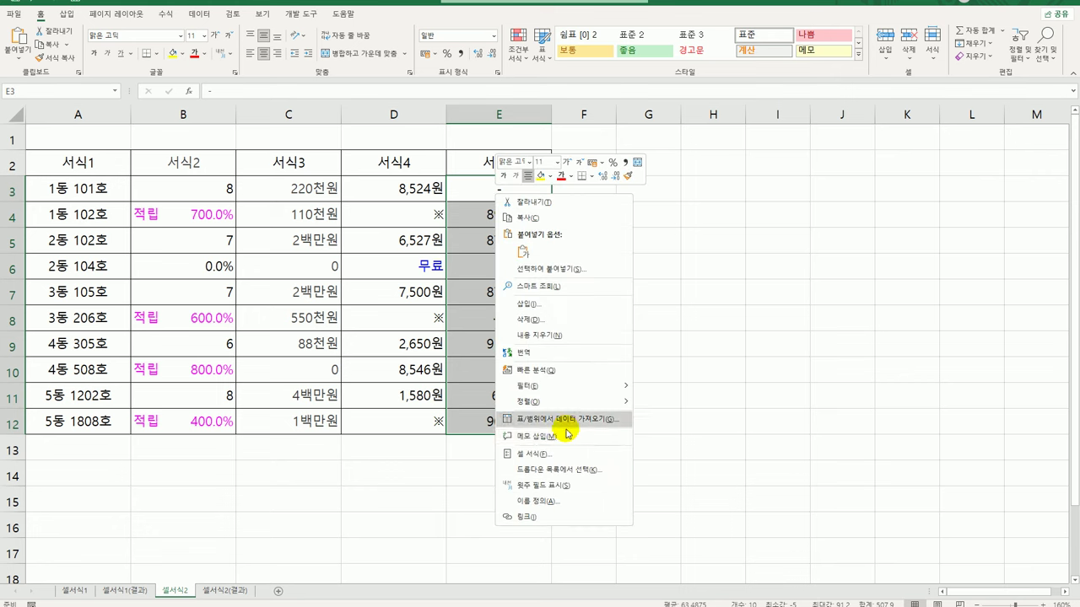
{"action": "left_click", "coordinate": [562, 462]}
{"action": "left_click_drag", "start_coordinate": [530, 290], "coordinate": [694, 169]}
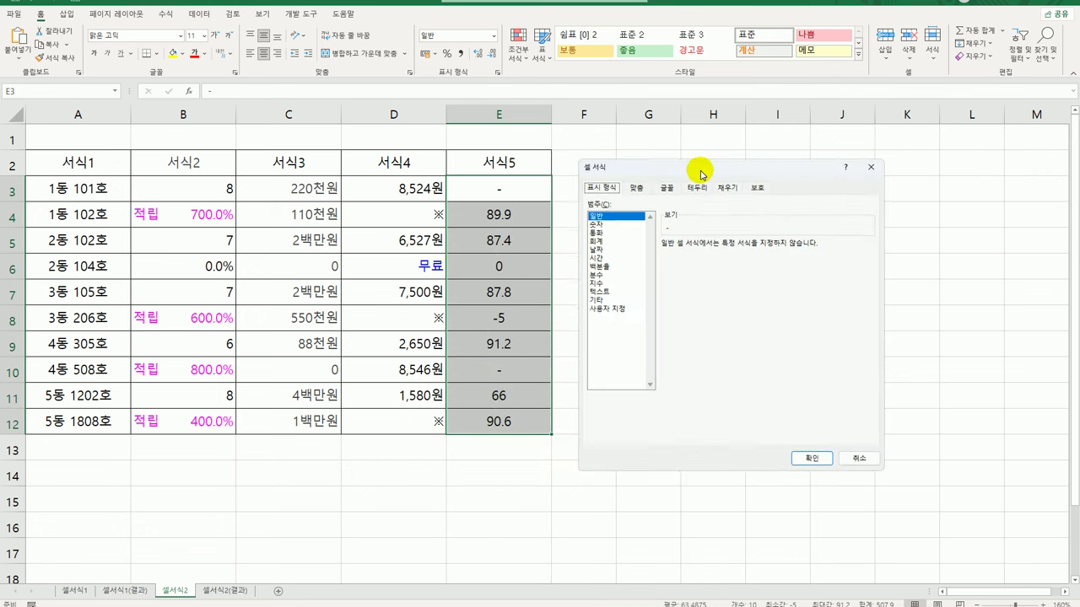
{"action": "left_click", "coordinate": [616, 305]}
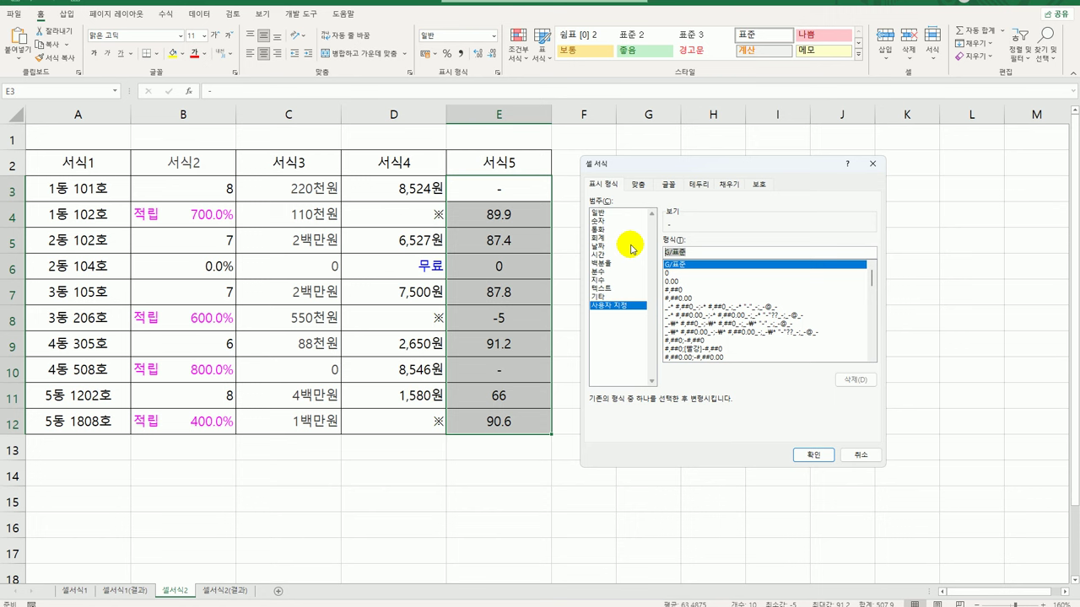
{"action": "key", "text": "BackSpace"}
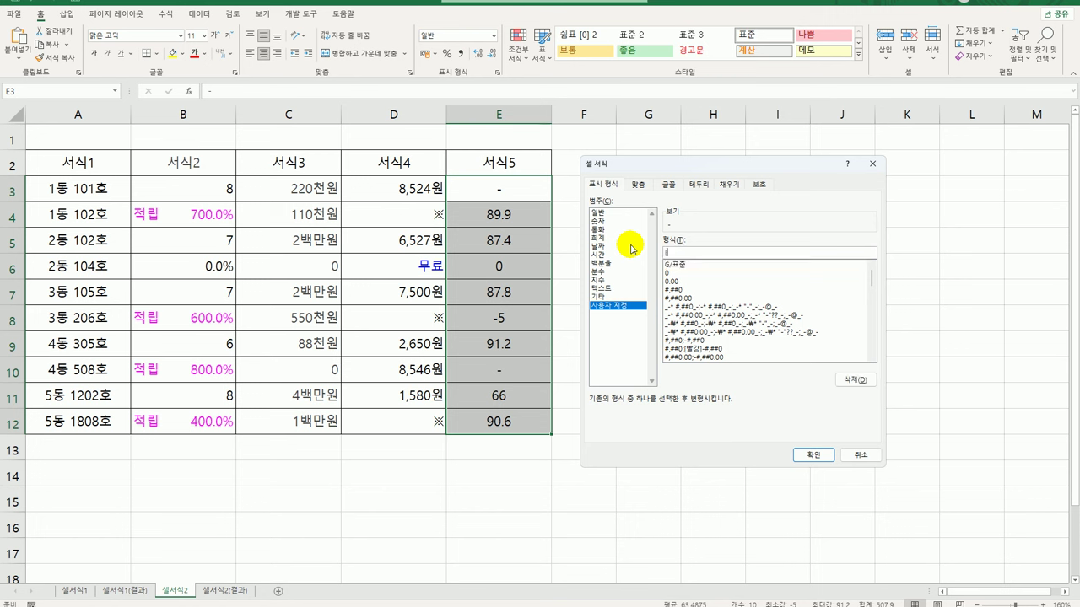
{"action": "type", "text": "[>=0]0.0"}
{"action": "type", "text": "\"\""}
{"action": "key", "text": "BackSpace"}
{"action": "key", "text": "BackSpace"}
- Add the quoted symbol "●" as the text section of the E3:E12 format
{"action": "type", "text": "ㅁ"}
{"action": "key", "text": "Hangul_Hanja"}
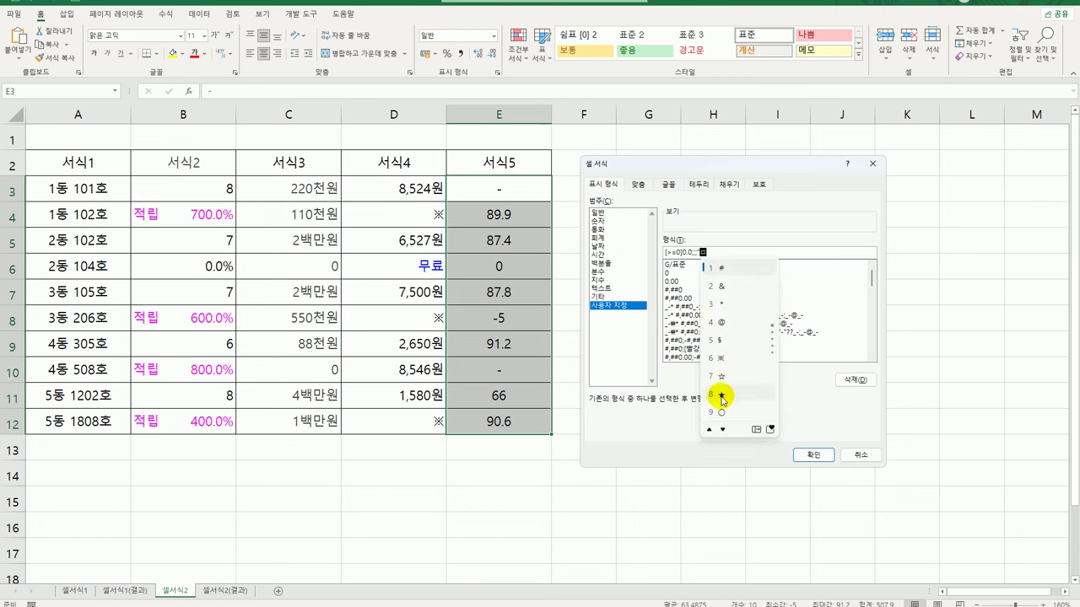
{"action": "left_click", "coordinate": [756, 429]}
{"action": "left_click", "coordinate": [780, 270]}
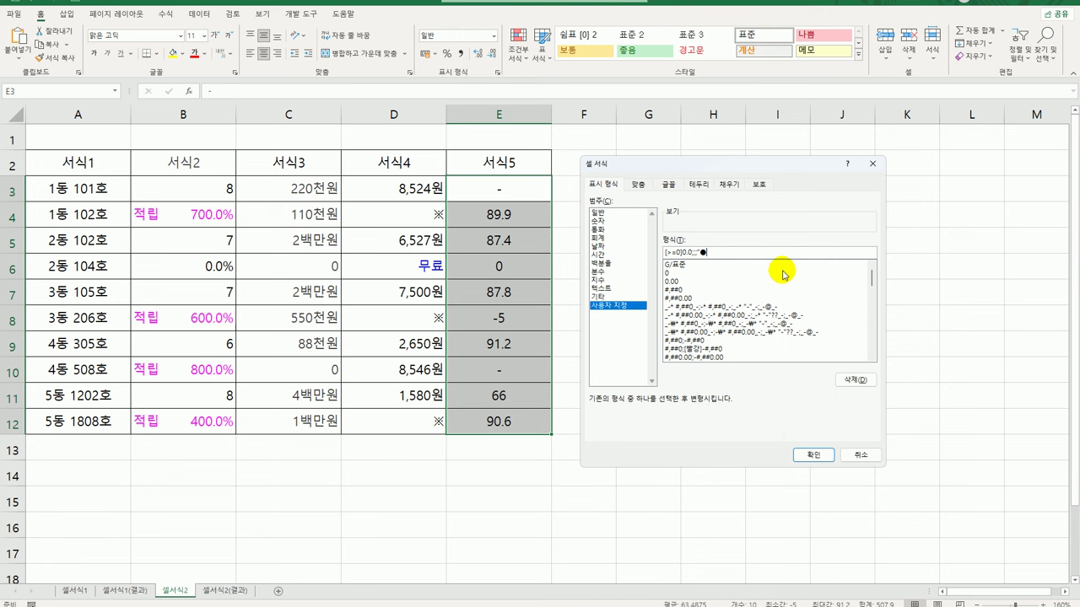
{"action": "type", "text": "\""}
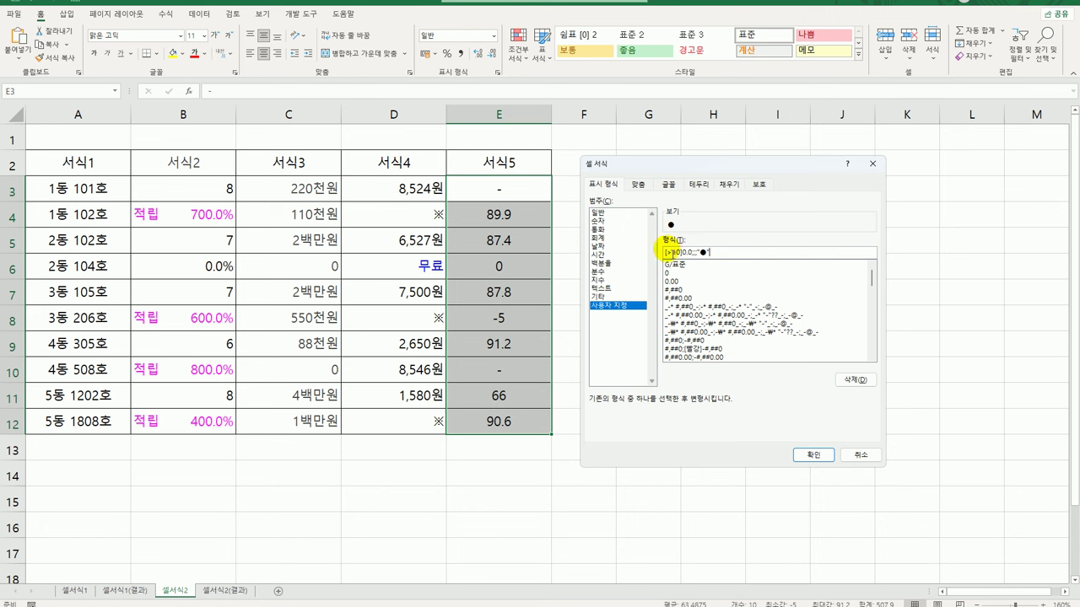
- Change the first condition of the E3:E12 format to [>0] and apply the format
{"action": "left_click", "coordinate": [669, 252]}
{"action": "key", "text": "Delete"}
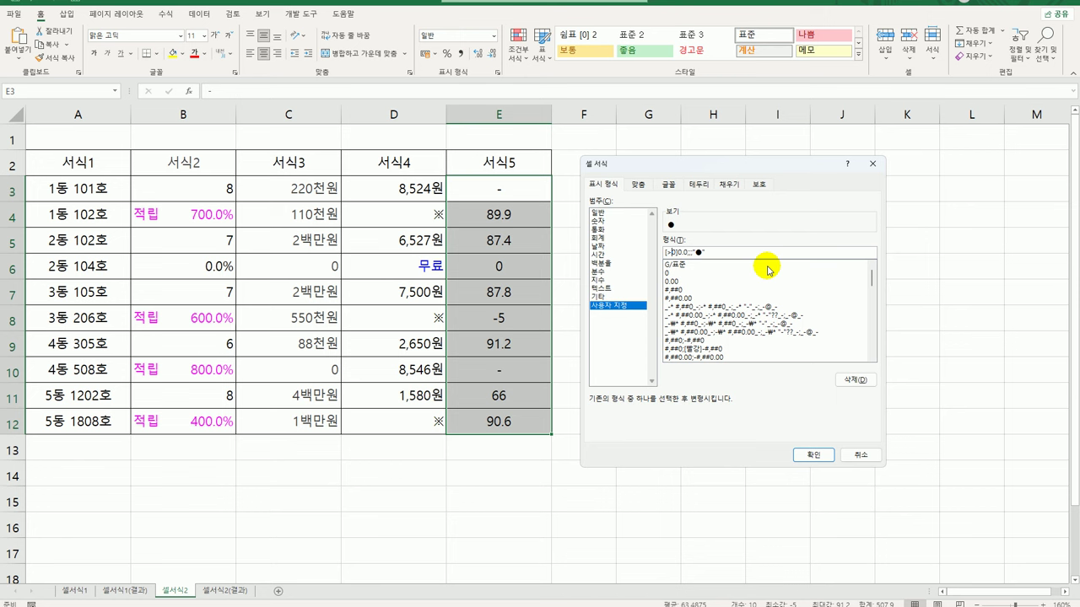
{"action": "left_click", "coordinate": [815, 455]}
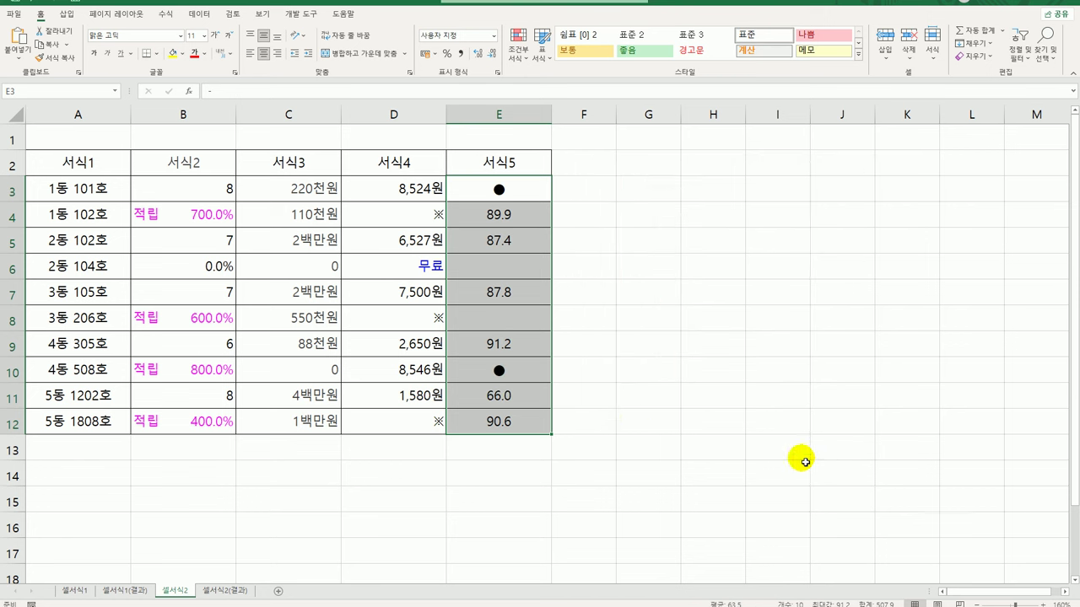
- Compare the underlying values of the ●, blank and one-decimal cells in 서식5 with how the format displays them
{"action": "left_click", "coordinate": [510, 200]}
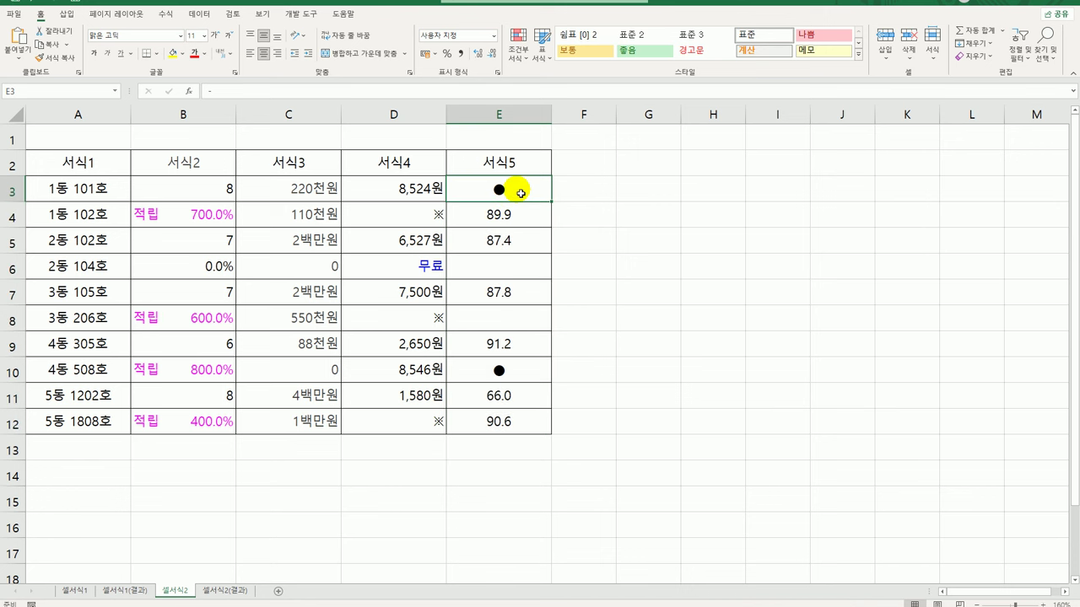
{"action": "left_click", "coordinate": [510, 376]}
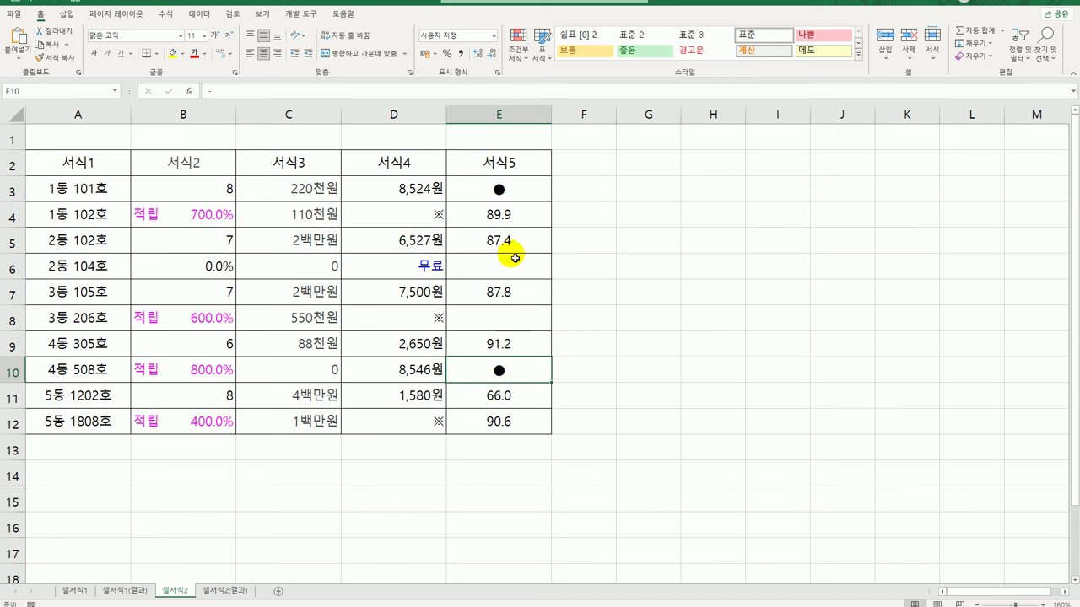
{"action": "left_click", "coordinate": [511, 215]}
{"action": "left_click", "coordinate": [514, 314]}
{"action": "left_click", "coordinate": [514, 345]}
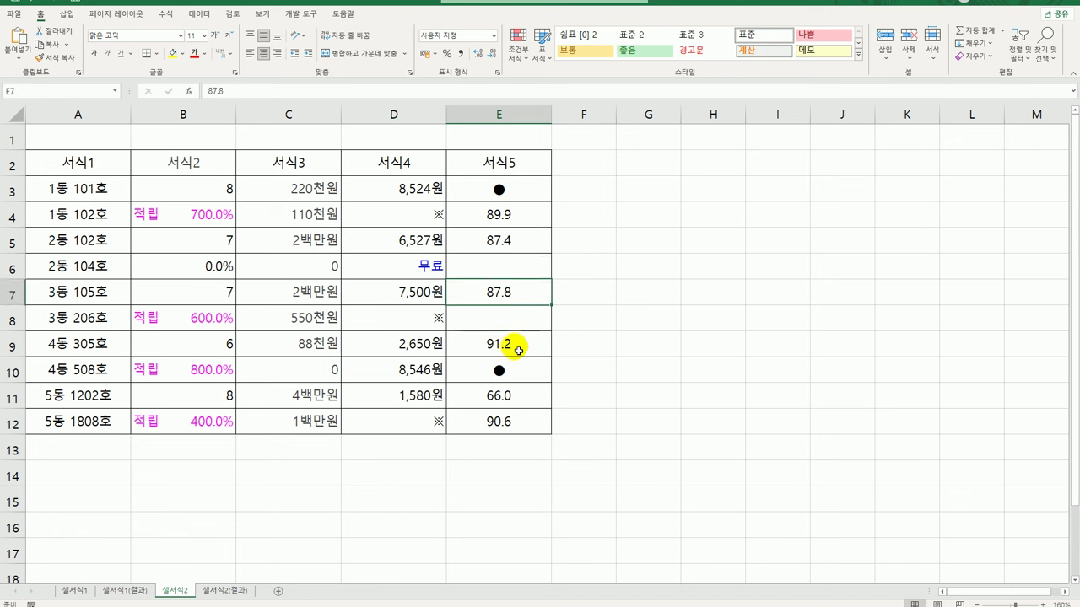
{"action": "left_click", "coordinate": [514, 396]}
{"action": "left_click", "coordinate": [512, 426]}
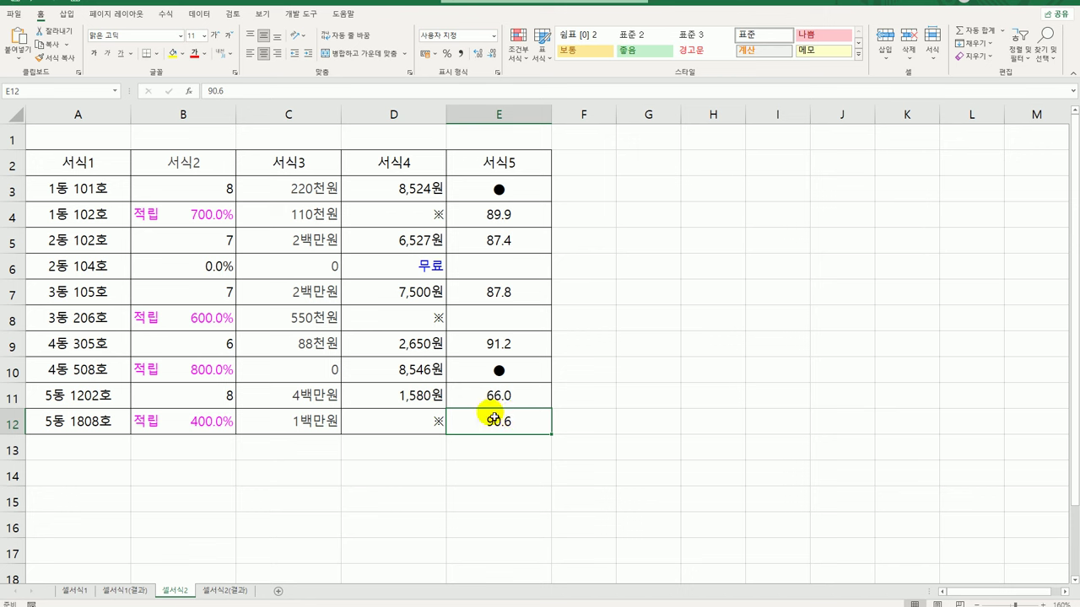
- Compare sheet 셀서식2 with the reference sheet 셀서식2(결과)
{"action": "left_click", "coordinate": [236, 593]}
{"action": "left_click", "coordinate": [177, 590]}
{"action": "left_click", "coordinate": [226, 591]}
{"action": "left_click", "coordinate": [502, 424]}
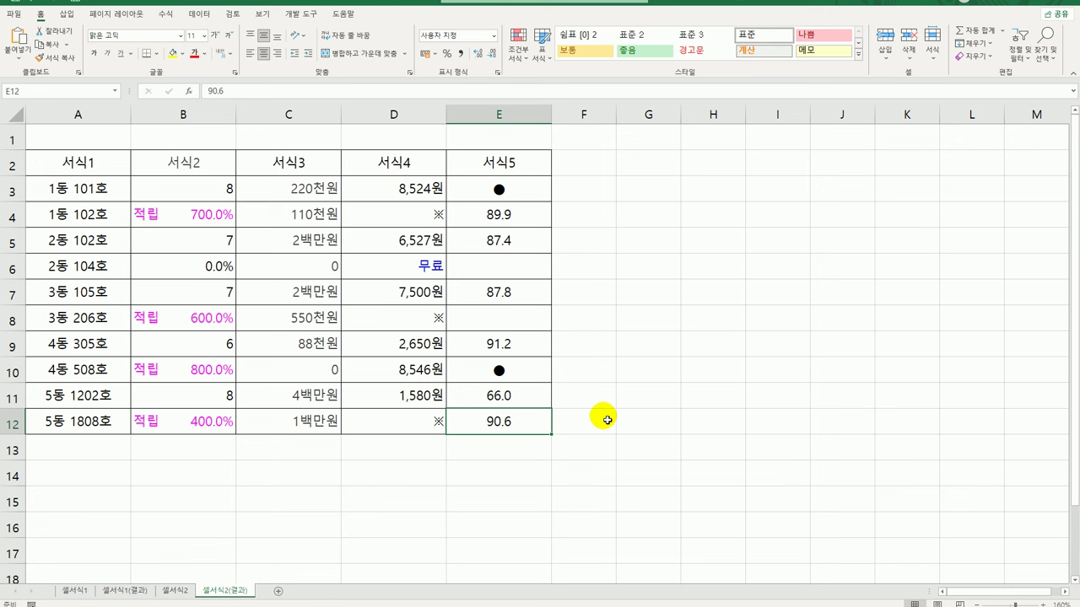